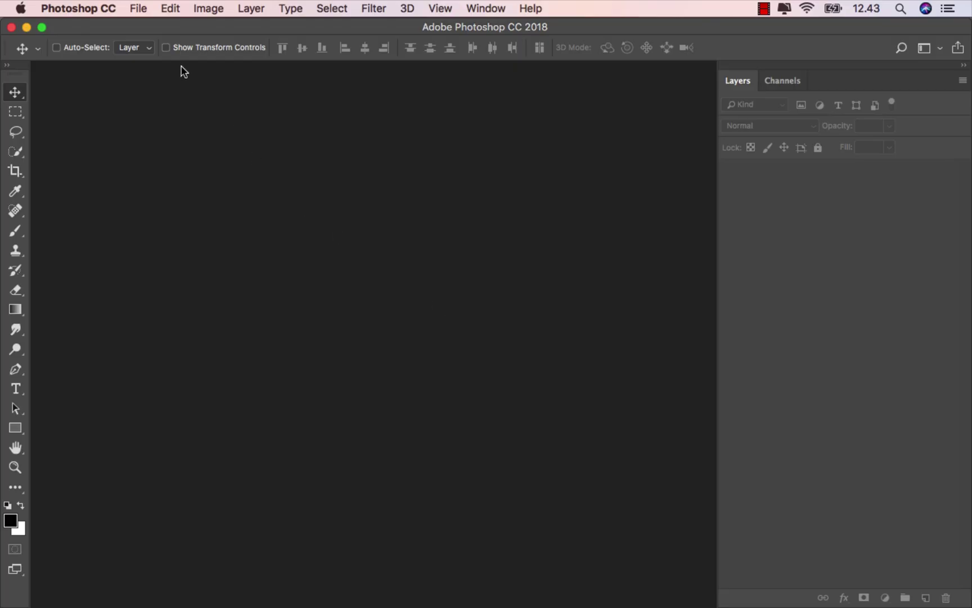
Step: Create a new 5000 x 3333 px, 300 ppi document
{"action": "left_click", "coordinate": [139, 8]}
{"action": "left_click", "coordinate": [172, 25]}
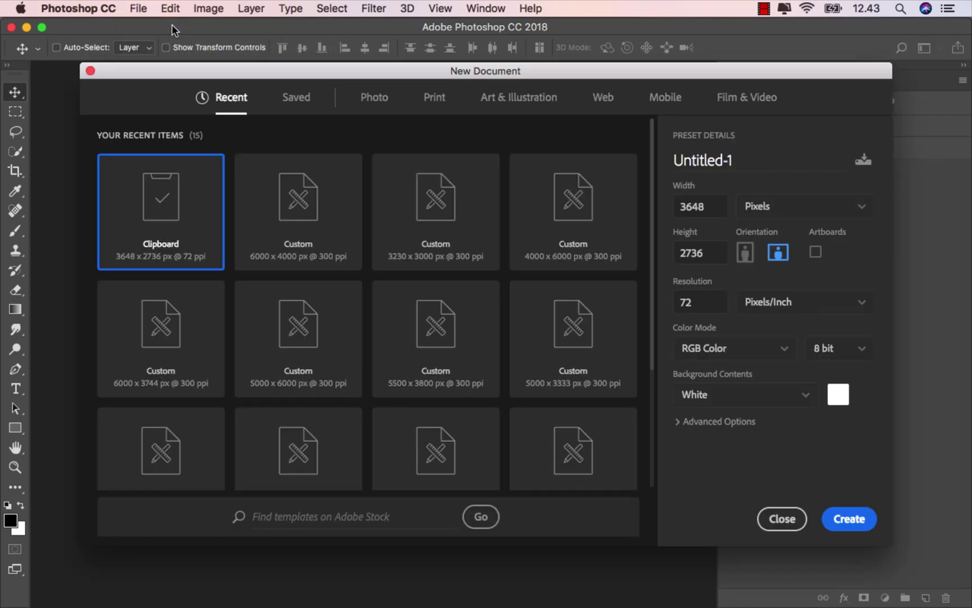
{"action": "double_click", "coordinate": [687, 203]}
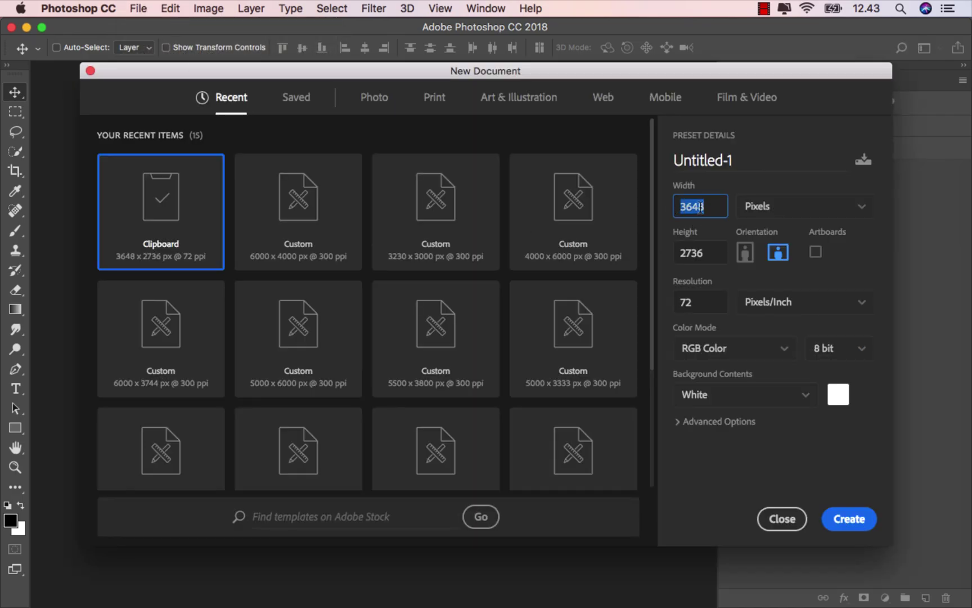
{"action": "type", "text": "5000"}
{"action": "double_click", "coordinate": [698, 254]}
{"action": "type", "text": "3333"}
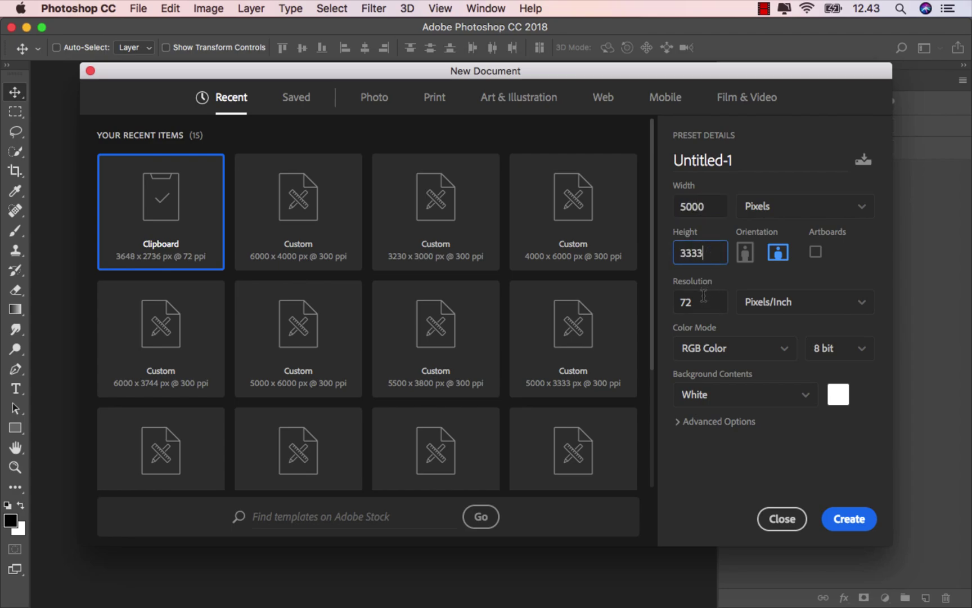
{"action": "double_click", "coordinate": [676, 304]}
{"action": "left_click", "coordinate": [846, 514]}
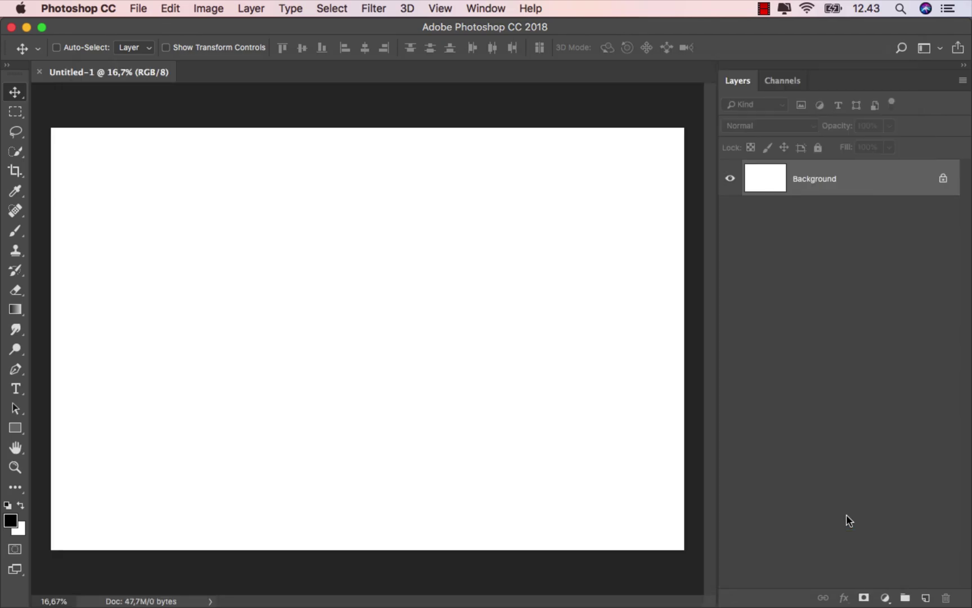
Step: Add a black Solid Color fill layer and open the stock images folder
{"action": "left_click", "coordinate": [885, 597]}
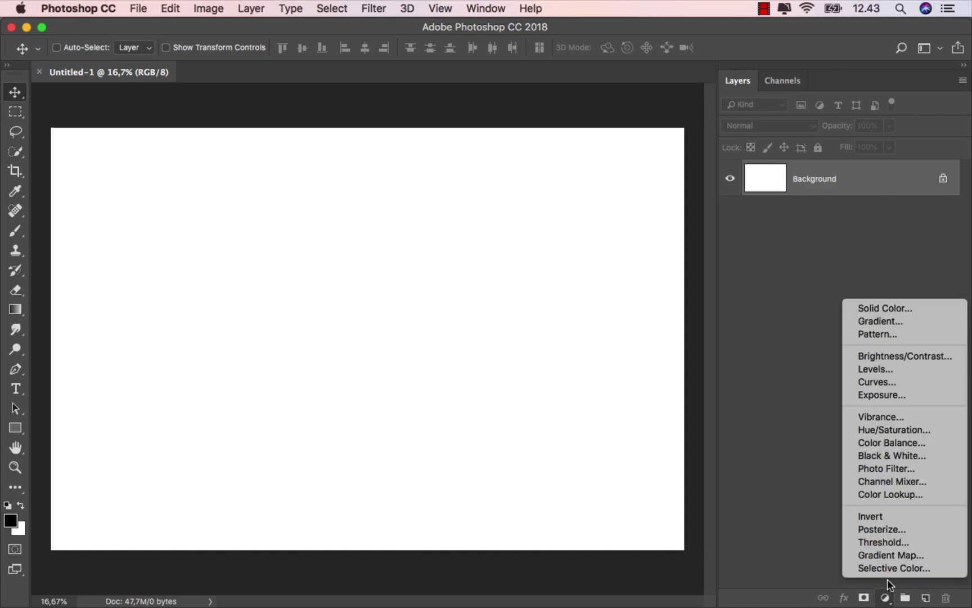
{"action": "left_click", "coordinate": [903, 306]}
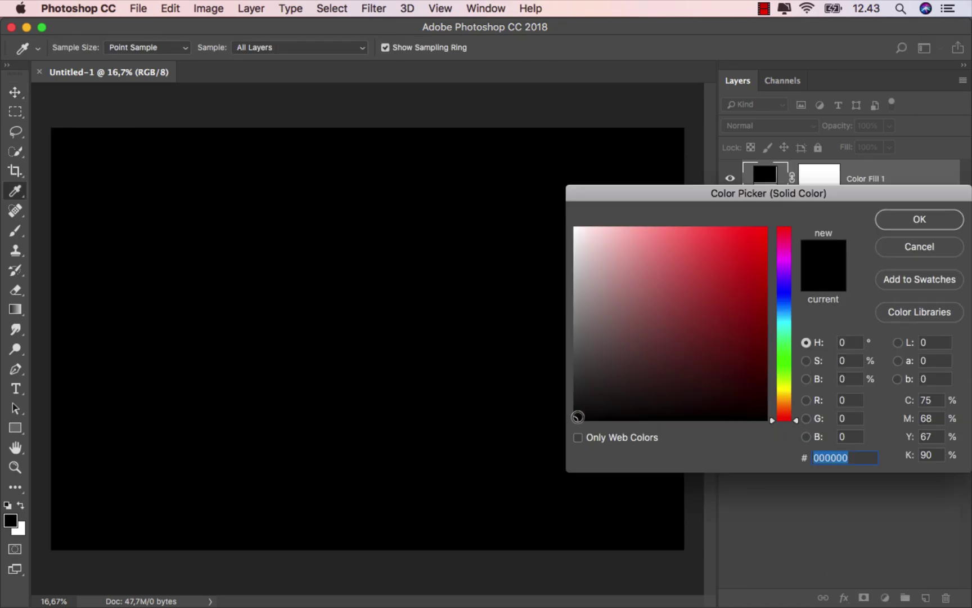
{"action": "left_click", "coordinate": [896, 225]}
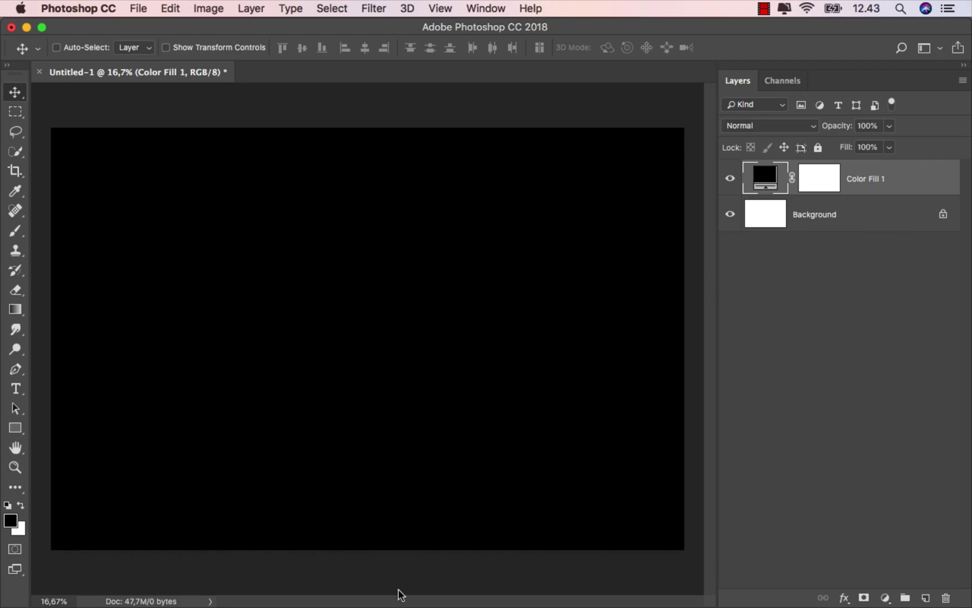
{"action": "left_click", "coordinate": [341, 567]}
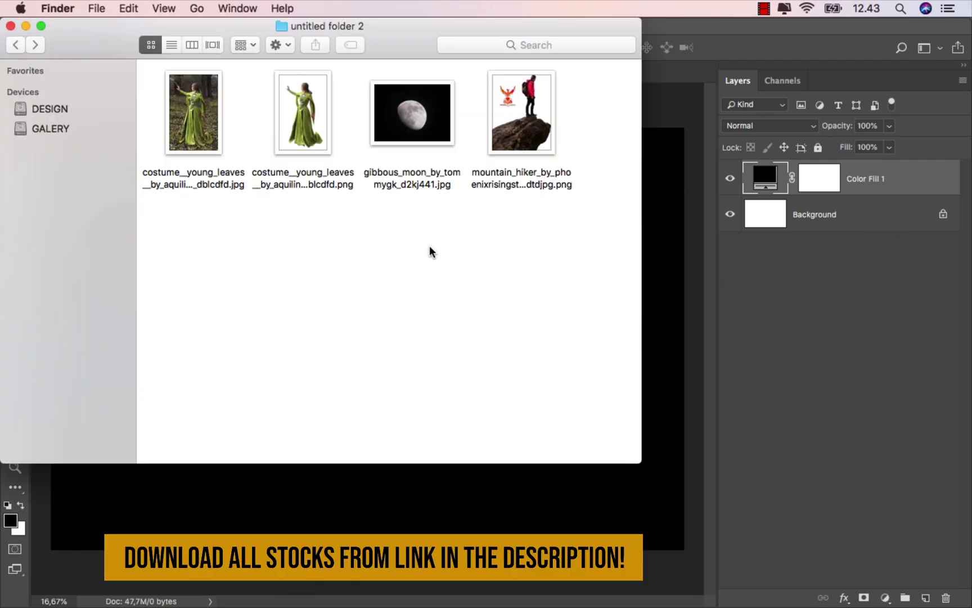
Step: Place the hiker photo flipped horizontally and shortened at lower right, and hide Color Fill 1
{"action": "mouse_move", "coordinate": [501, 170]}
{"action": "left_mouse_down"}
{"action": "mouse_move", "coordinate": [501, 459]}
{"action": "mouse_move", "coordinate": [487, 380]}
{"action": "left_mouse_up"}
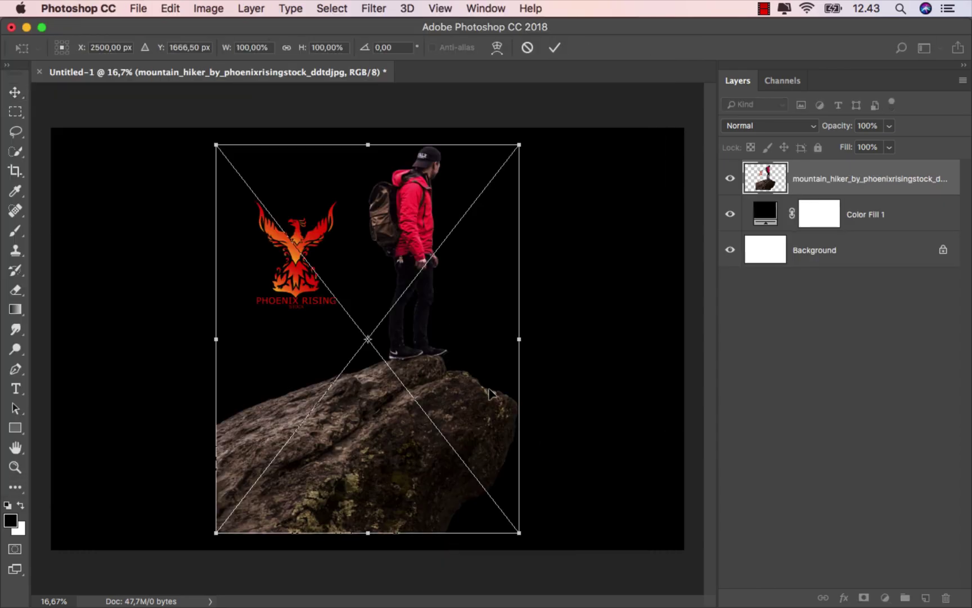
{"action": "right_click", "coordinate": [473, 372]}
{"action": "left_click", "coordinate": [517, 545]}
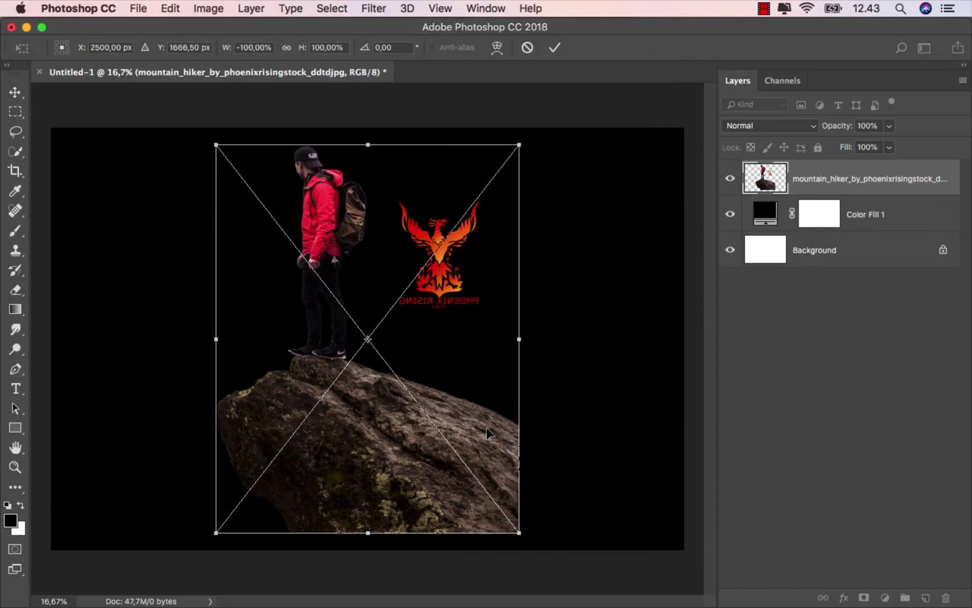
{"action": "left_click_drag", "start_coordinate": [518, 431], "coordinate": [648, 443]}
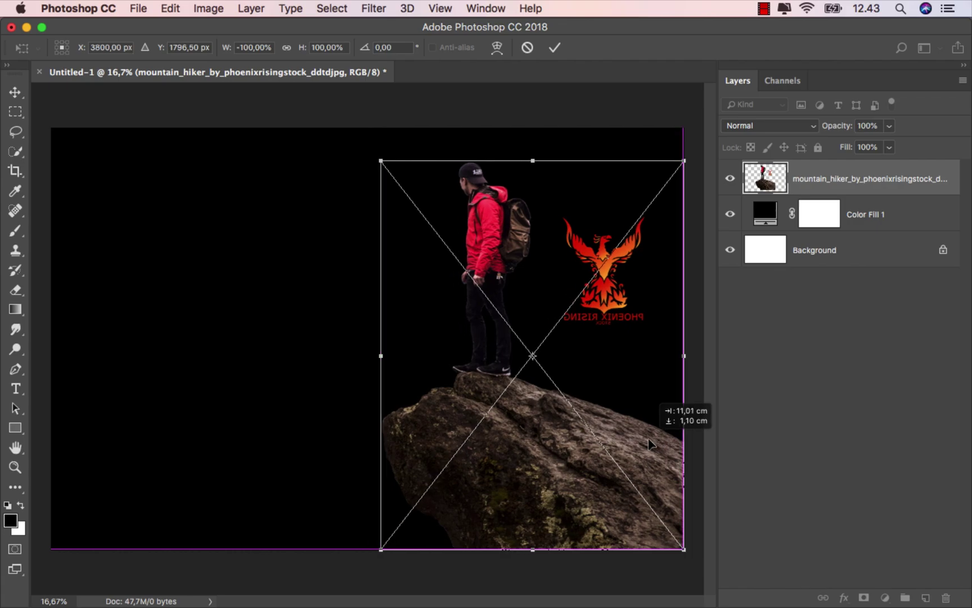
{"action": "left_click_drag", "start_coordinate": [533, 161], "coordinate": [529, 256]}
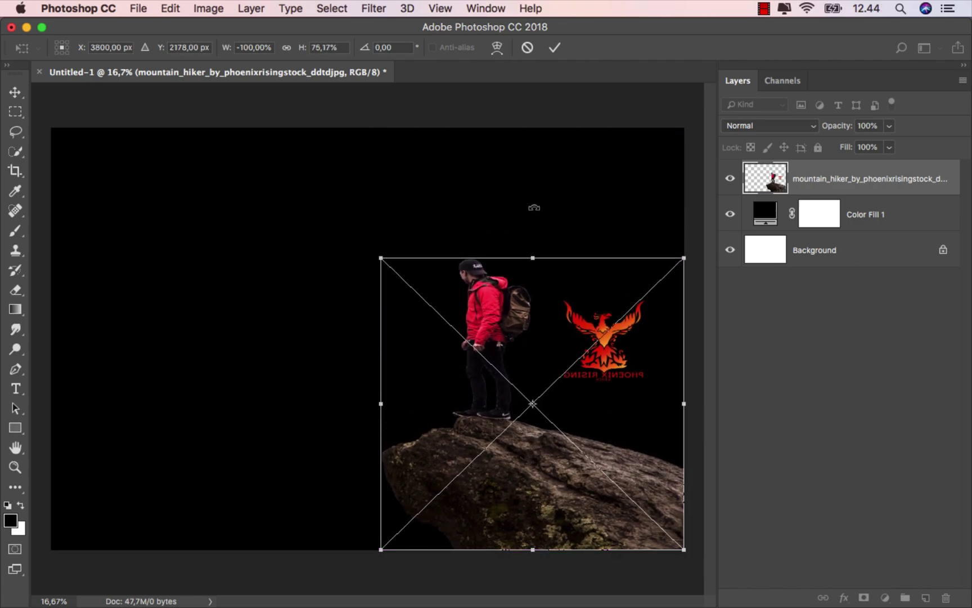
{"action": "left_click", "coordinate": [555, 47]}
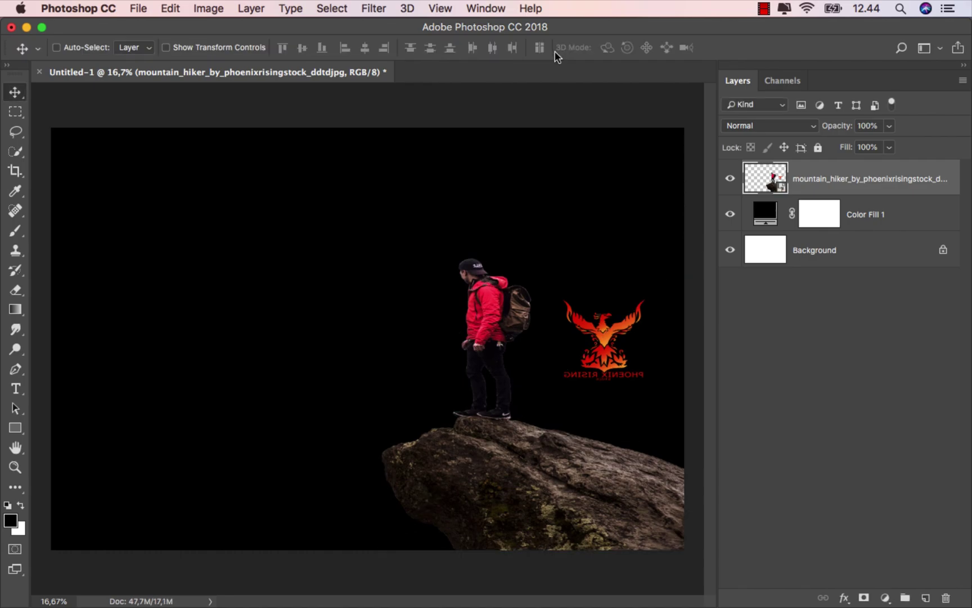
{"action": "left_click", "coordinate": [731, 214]}
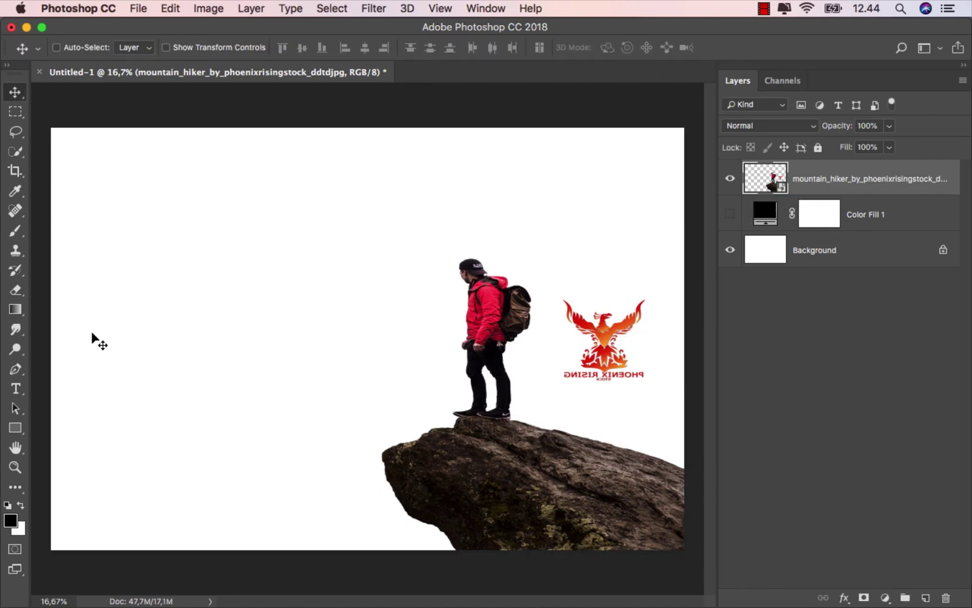
Step: Trace a Pen path along the top edge of the rock
{"action": "left_click", "coordinate": [15, 369]}
{"action": "left_click", "coordinate": [47, 368]}
{"action": "scroll", "coordinate": [441, 413], "scroll_direction": "up", "scroll_amount": 1}
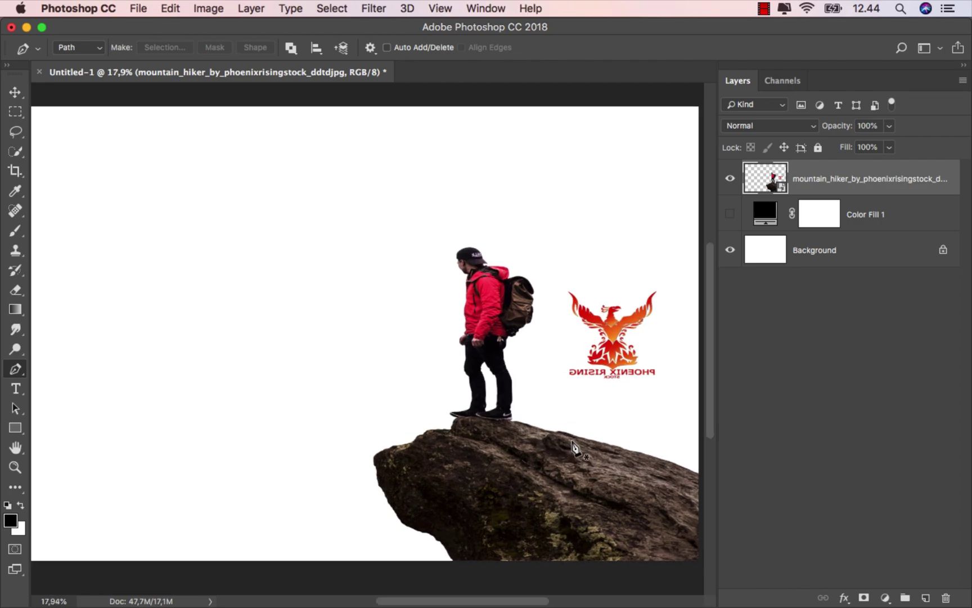
{"action": "scroll", "coordinate": [450, 414], "scroll_direction": "up", "scroll_amount": 5}
{"action": "scroll", "coordinate": [478, 414], "scroll_direction": "up", "scroll_amount": 1}
{"action": "scroll", "coordinate": [453, 403], "scroll_direction": "up", "scroll_amount": 3}
{"action": "left_click", "coordinate": [442, 393]}
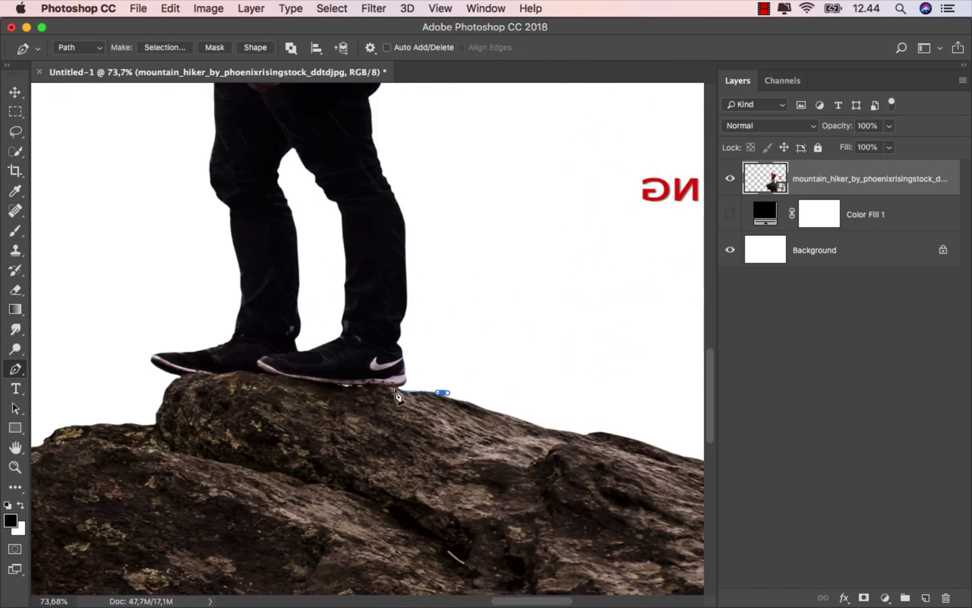
{"action": "left_click", "coordinate": [387, 388]}
{"action": "left_click", "coordinate": [315, 384]}
{"action": "left_click", "coordinate": [257, 376]}
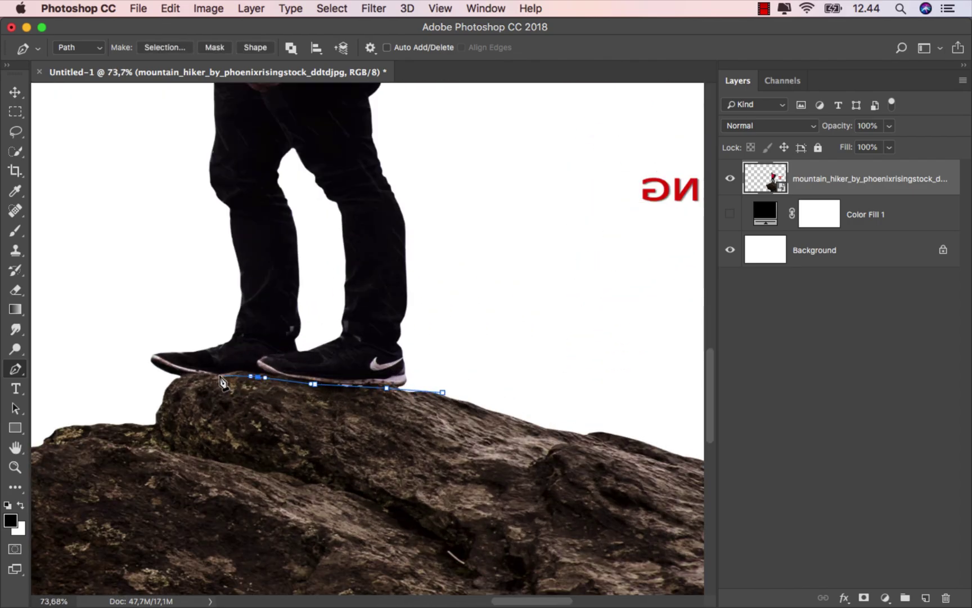
{"action": "left_click", "coordinate": [210, 376]}
{"action": "left_click", "coordinate": [203, 375]}
Step: Close the Pen path around the rock's left side, bottom and right side
{"action": "scroll", "coordinate": [310, 326], "scroll_direction": "down", "scroll_amount": 4}
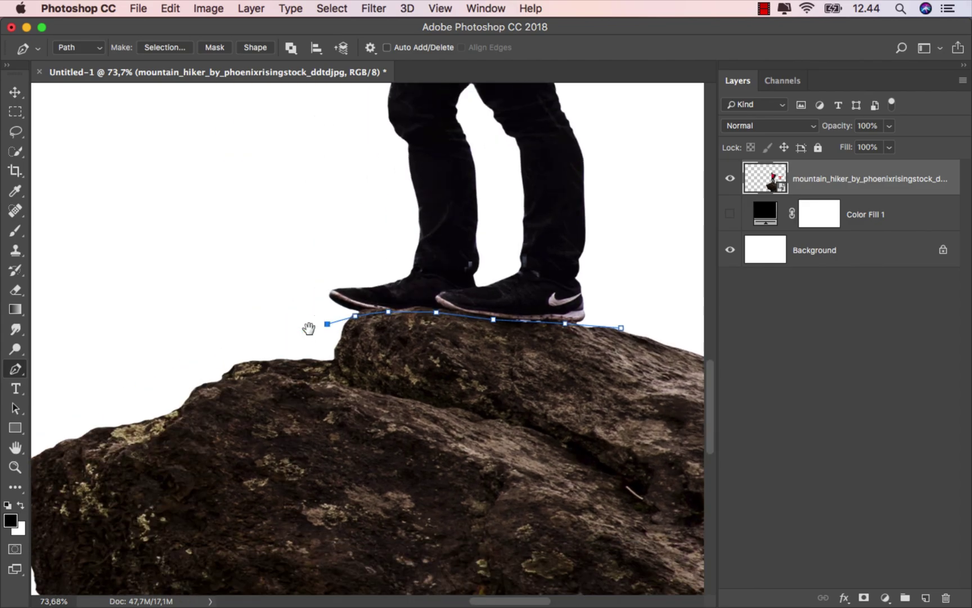
{"action": "scroll", "coordinate": [316, 332], "scroll_direction": "down", "scroll_amount": 4}
{"action": "left_click", "coordinate": [150, 333]}
{"action": "left_click", "coordinate": [177, 541]}
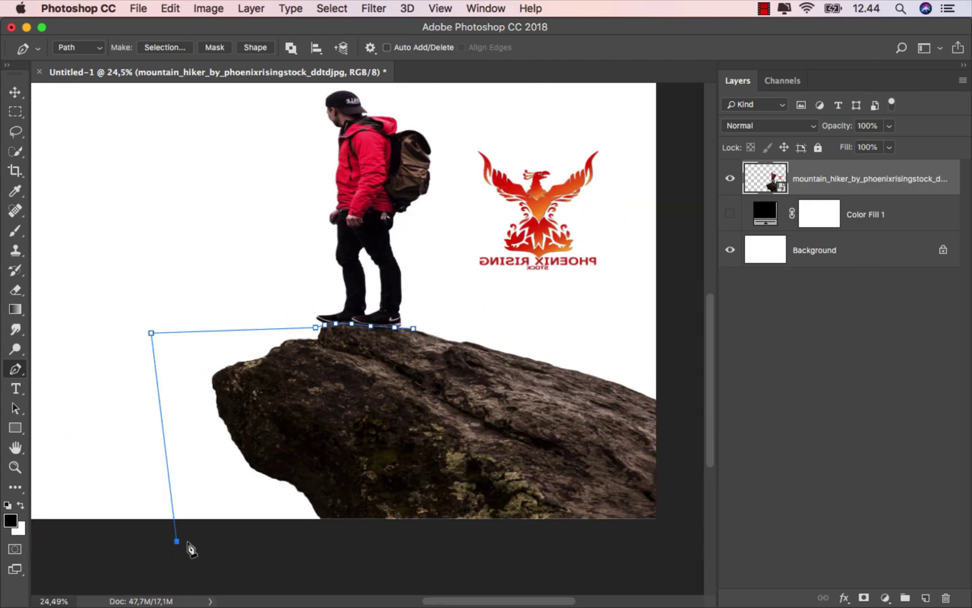
{"action": "left_click", "coordinate": [690, 545]}
{"action": "left_click", "coordinate": [683, 352]}
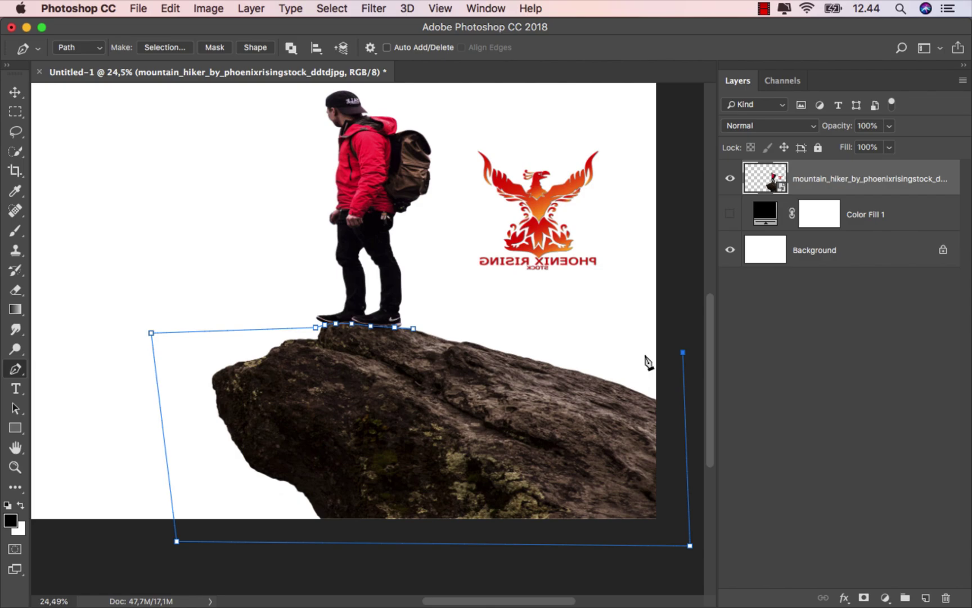
{"action": "left_click", "coordinate": [429, 322]}
{"action": "scroll", "coordinate": [418, 335], "scroll_direction": "down", "scroll_amount": 3}
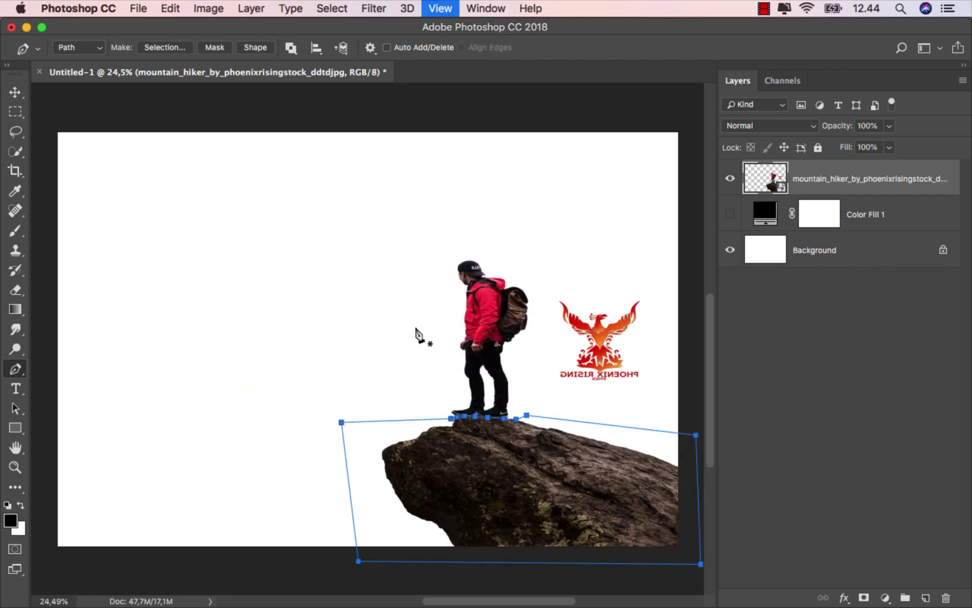
Step: Turn the path into a selection, mask the hiker layer, and show Color Fill 1 again
{"action": "right_click", "coordinate": [415, 326]}
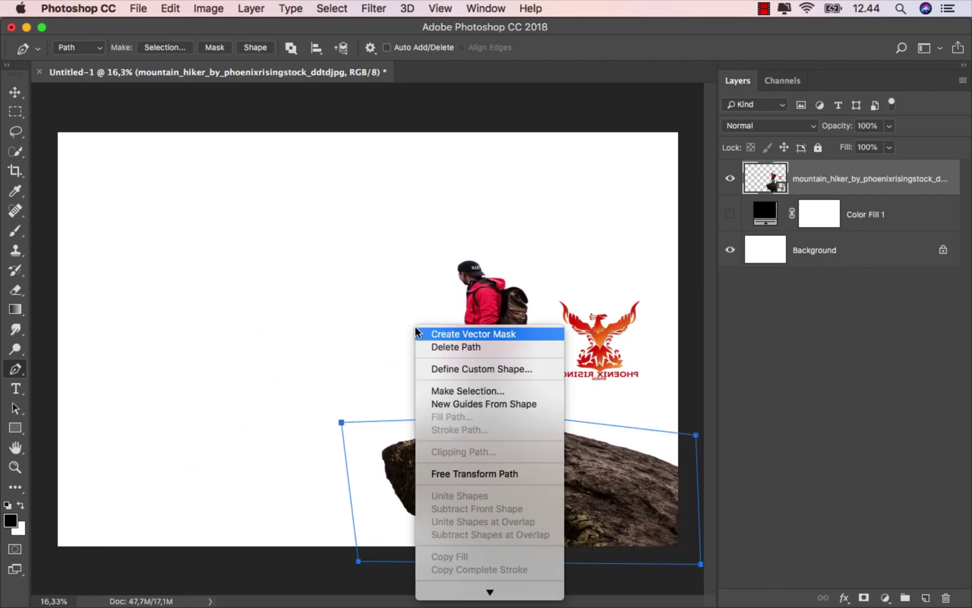
{"action": "left_click", "coordinate": [466, 390]}
{"action": "left_click", "coordinate": [572, 225]}
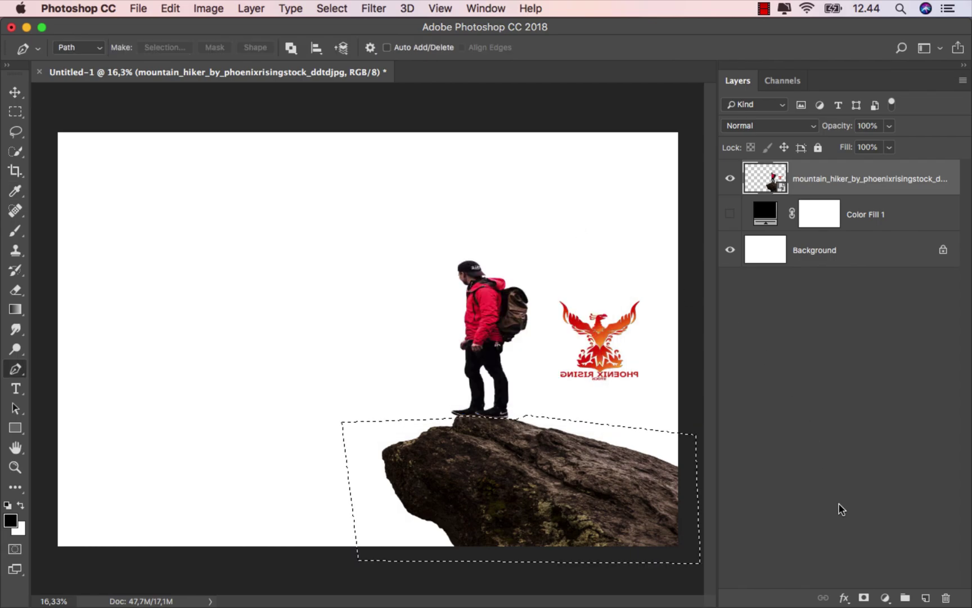
{"action": "left_click", "coordinate": [864, 596]}
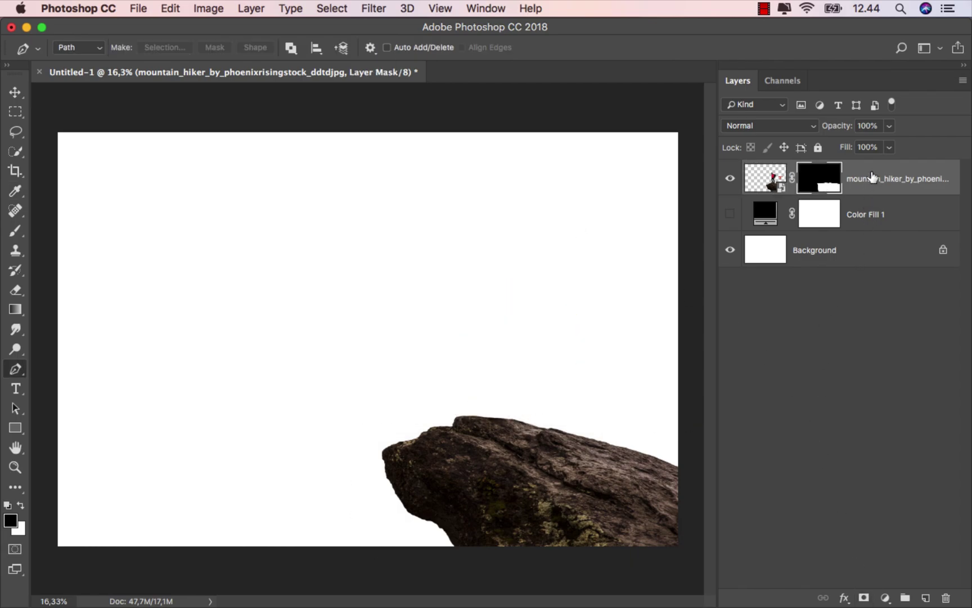
{"action": "left_click", "coordinate": [766, 179]}
{"action": "left_click", "coordinate": [732, 213]}
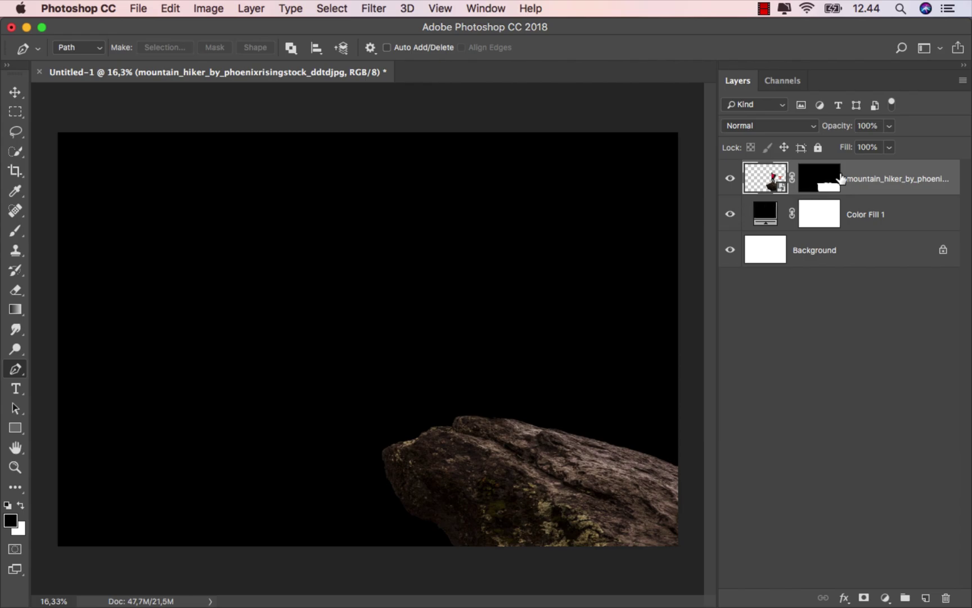
{"action": "mouse_move", "coordinate": [350, 604]}
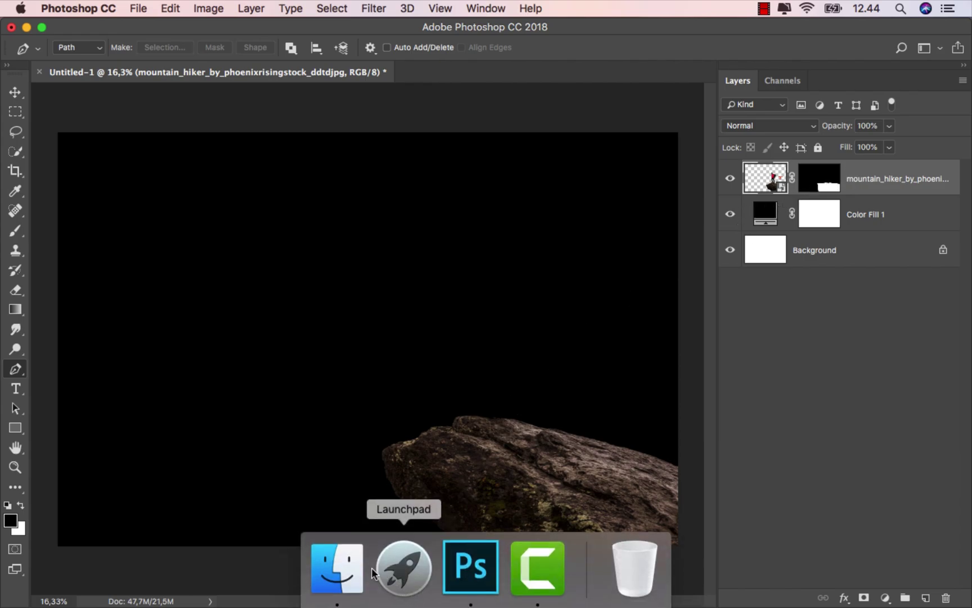
Step: Place the green-gown costume PNG standing on top of the rock at original size
{"action": "left_click", "coordinate": [349, 569]}
{"action": "left_click", "coordinate": [433, 317]}
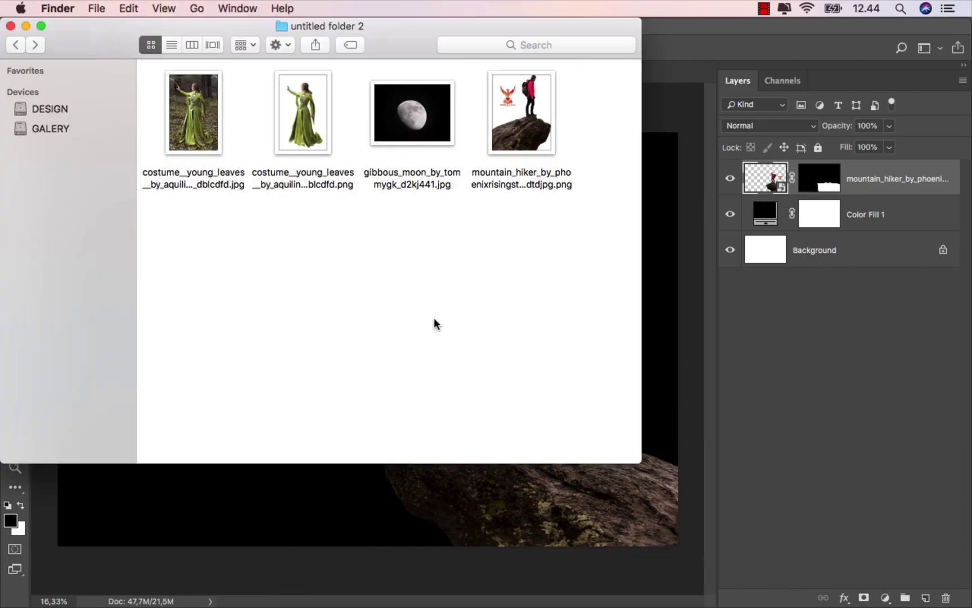
{"action": "left_click", "coordinate": [300, 124]}
{"action": "mouse_move", "coordinate": [299, 124]}
{"action": "left_mouse_down"}
{"action": "mouse_move", "coordinate": [619, 270]}
{"action": "mouse_move", "coordinate": [456, 280]}
{"action": "mouse_move", "coordinate": [448, 289]}
{"action": "left_mouse_up"}
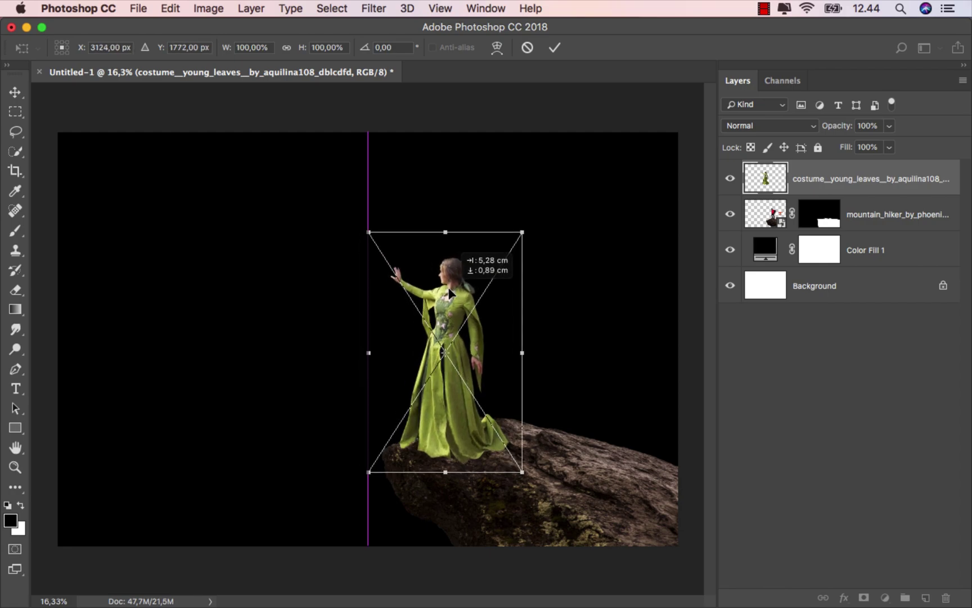
{"action": "left_click", "coordinate": [555, 48]}
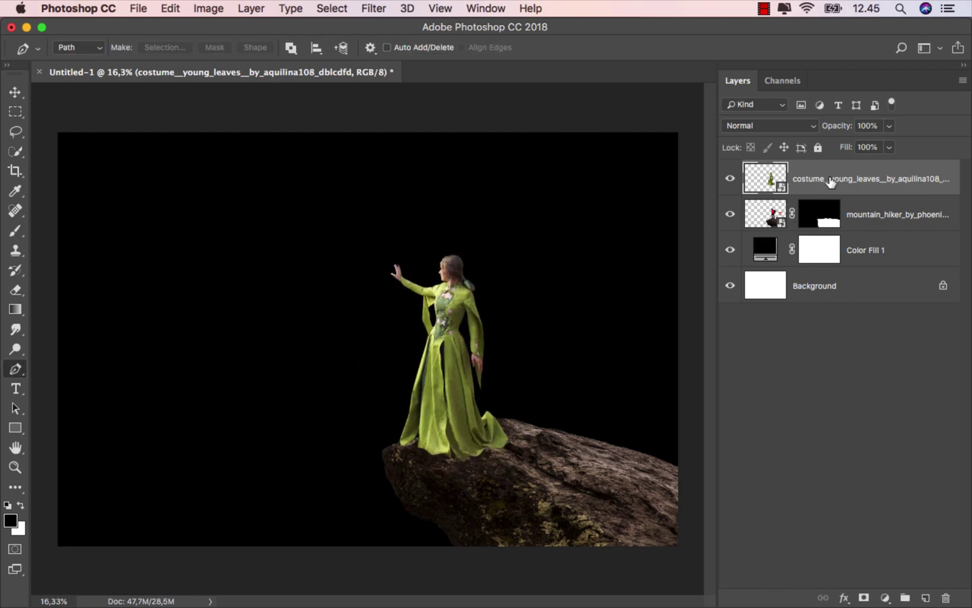
Step: Place the moon photo in the composite and set its blend mode to Screen
{"action": "key", "text": "v"}
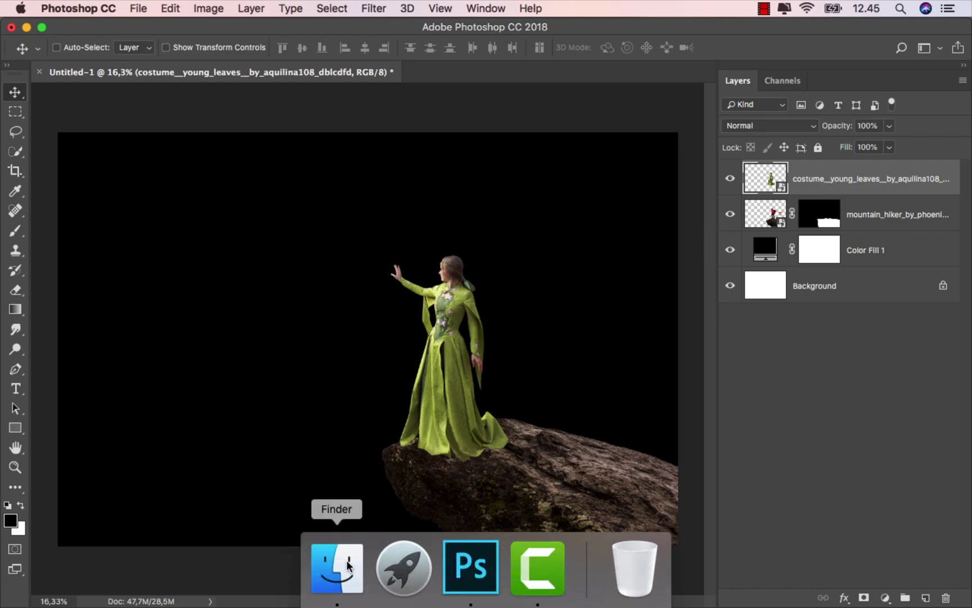
{"action": "left_click", "coordinate": [346, 565]}
{"action": "mouse_move", "coordinate": [423, 134]}
{"action": "left_mouse_down"}
{"action": "mouse_move", "coordinate": [432, 520]}
{"action": "mouse_move", "coordinate": [284, 246]}
{"action": "left_mouse_up"}
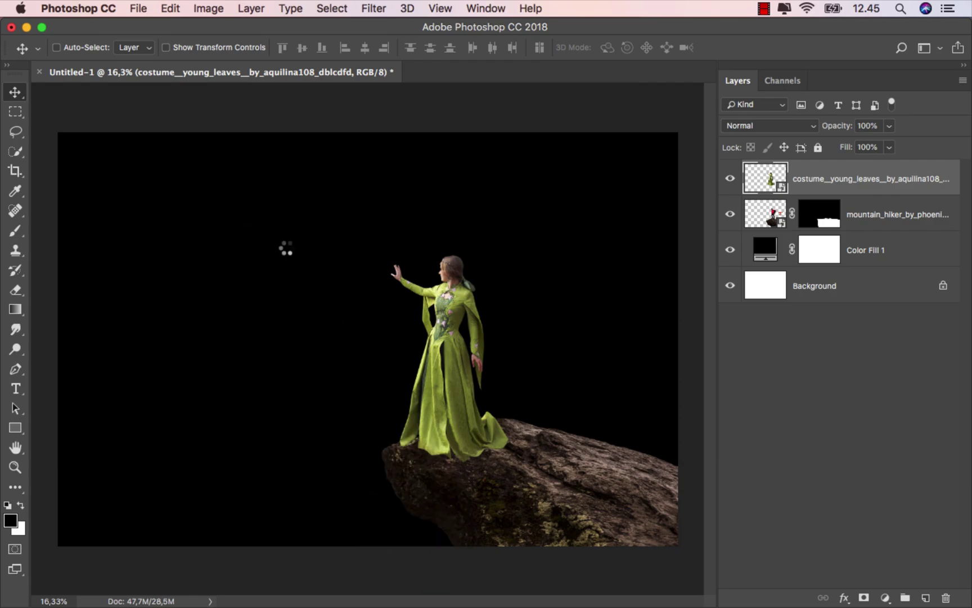
{"action": "left_click", "coordinate": [746, 125]}
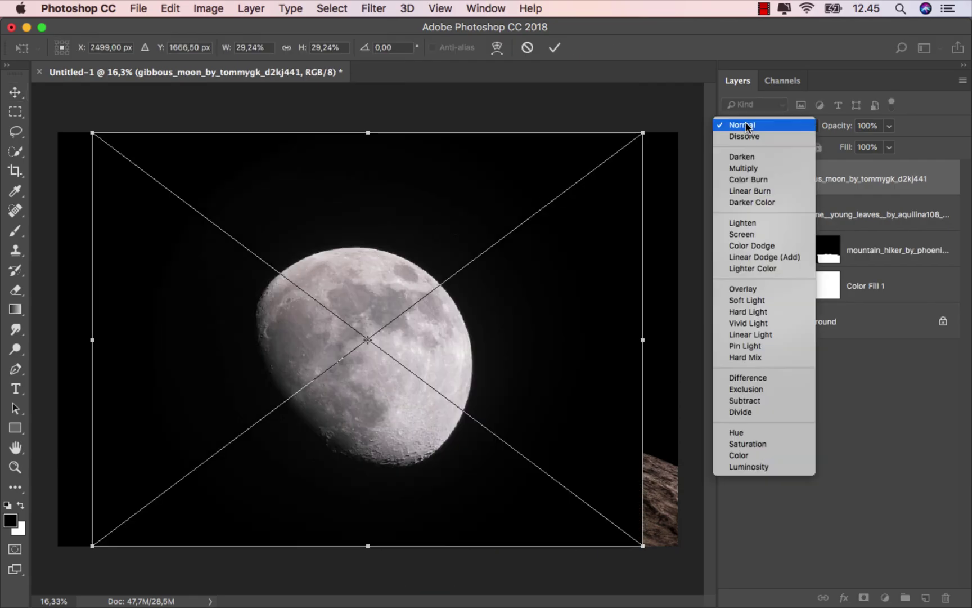
{"action": "left_click", "coordinate": [742, 171]}
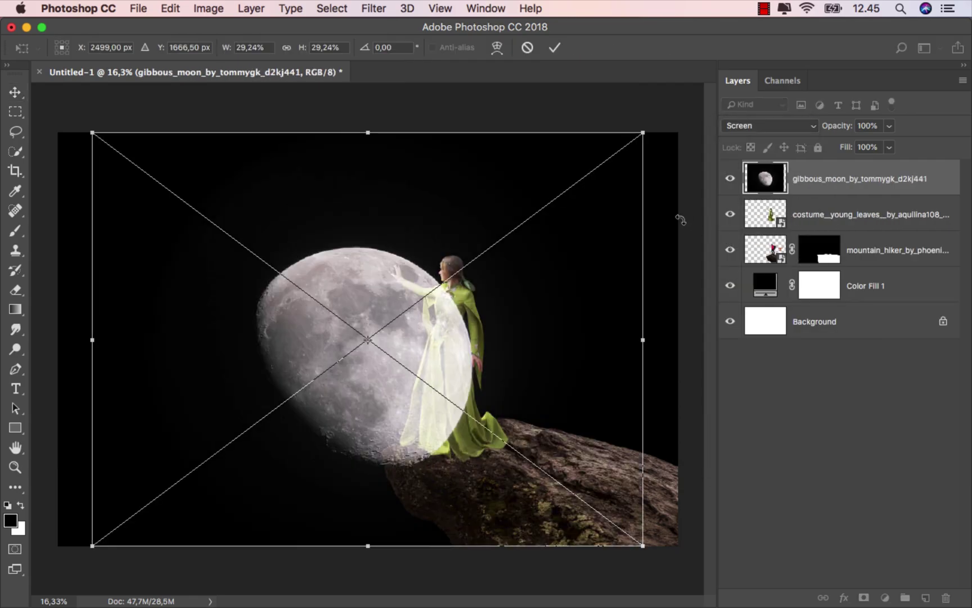
Step: Rotate the moon about 67.6°, scale it to 31.56%, and position it beside her hand
{"action": "left_click_drag", "start_coordinate": [662, 206], "coordinate": [519, 517]}
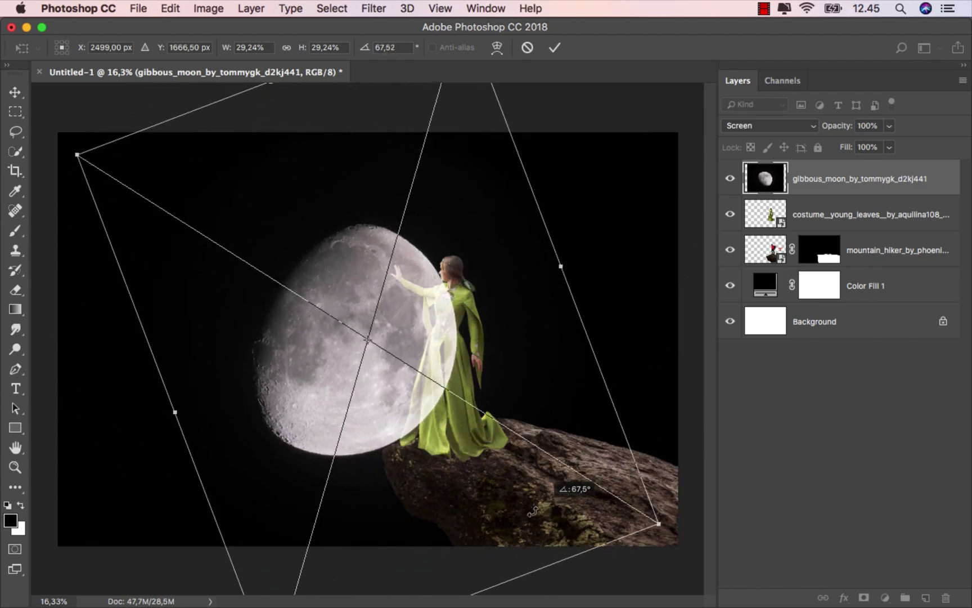
{"action": "left_click_drag", "start_coordinate": [519, 517], "coordinate": [539, 497]}
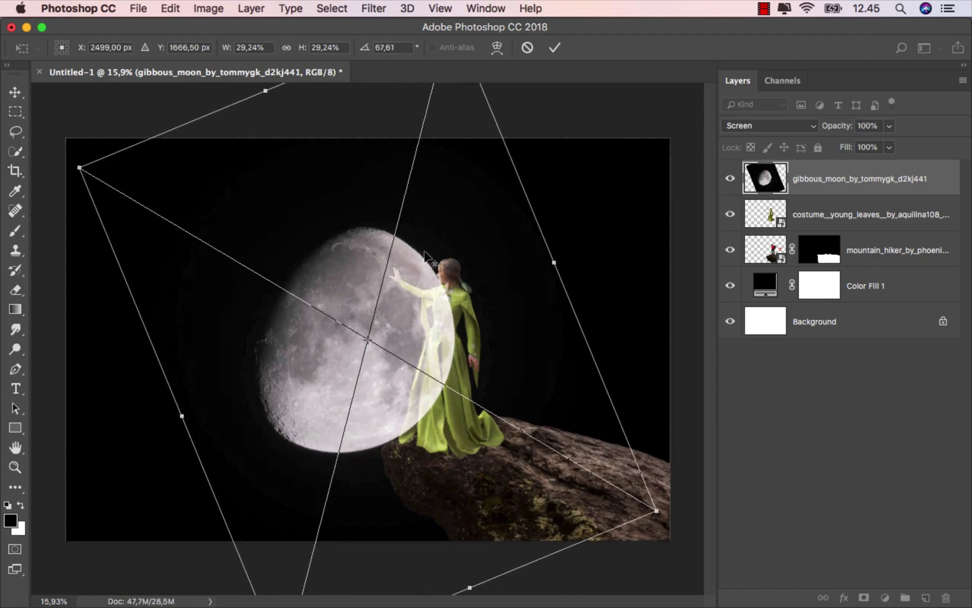
{"action": "scroll", "coordinate": [426, 256], "scroll_direction": "down", "scroll_amount": 2}
{"action": "left_click_drag", "start_coordinate": [426, 256], "coordinate": [388, 212]}
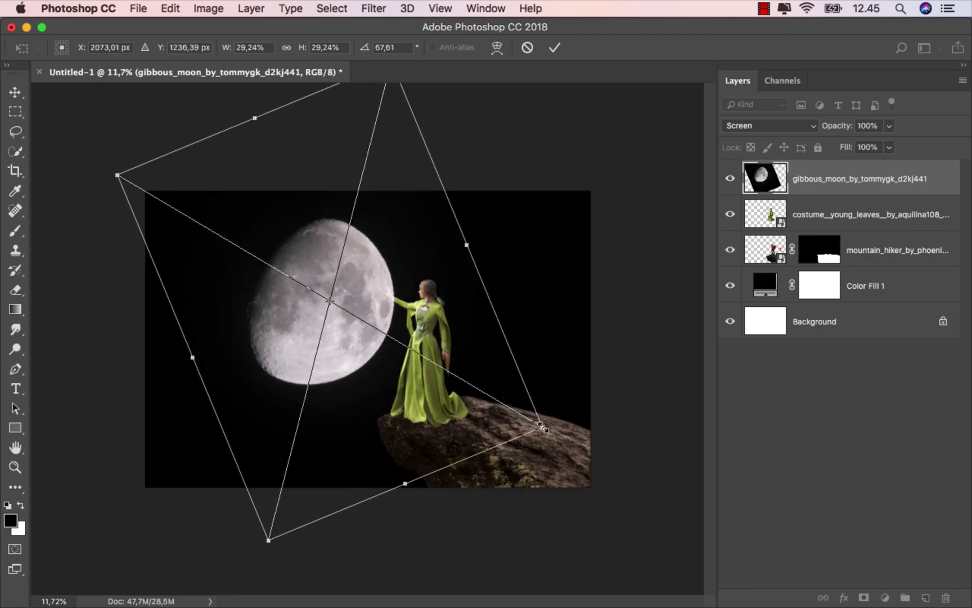
{"action": "left_click_drag", "start_coordinate": [542, 426], "coordinate": [561, 433]}
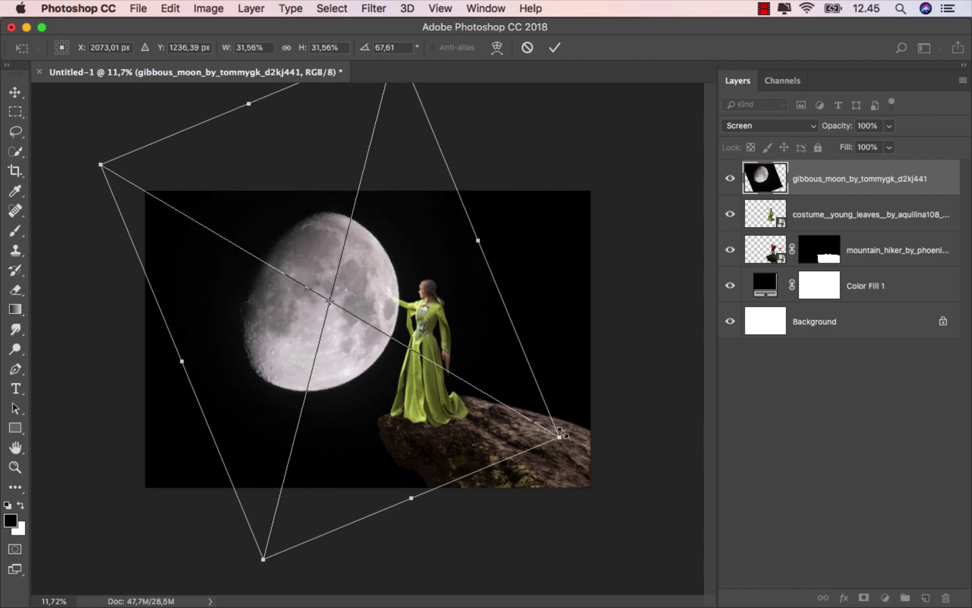
{"action": "left_click_drag", "start_coordinate": [474, 390], "coordinate": [470, 397]}
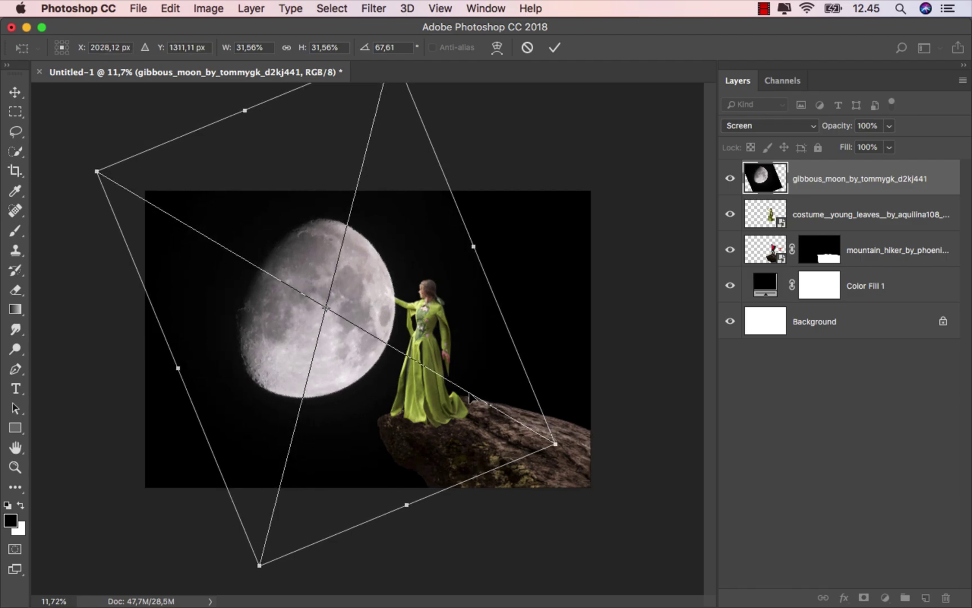
{"action": "scroll", "coordinate": [470, 398], "scroll_direction": "down", "scroll_amount": 1}
{"action": "scroll", "coordinate": [470, 397], "scroll_direction": "down", "scroll_amount": 1}
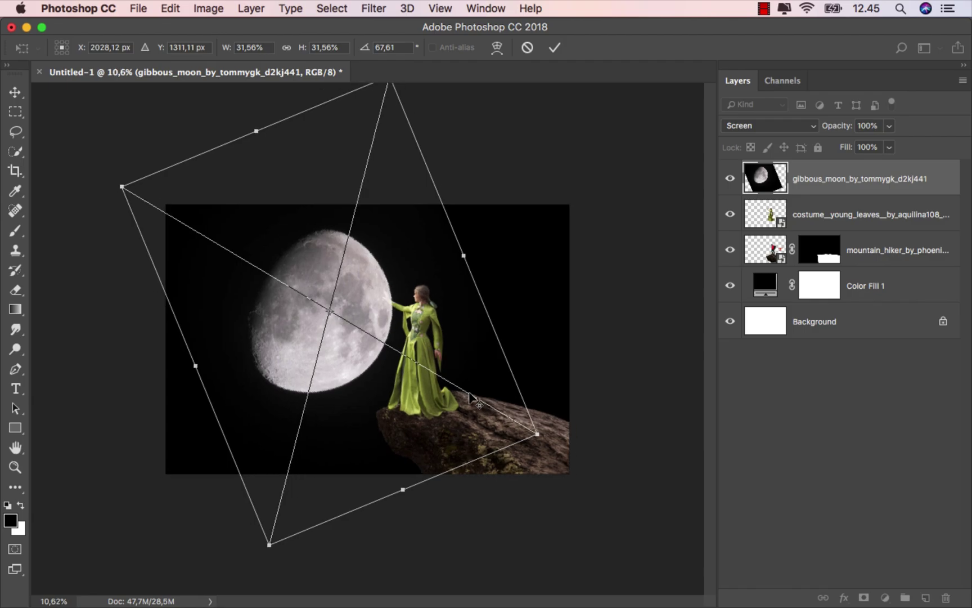
{"action": "left_click", "coordinate": [555, 47]}
{"action": "scroll", "coordinate": [346, 287], "scroll_direction": "up", "scroll_amount": 5}
{"action": "scroll", "coordinate": [329, 271], "scroll_direction": "up", "scroll_amount": 6}
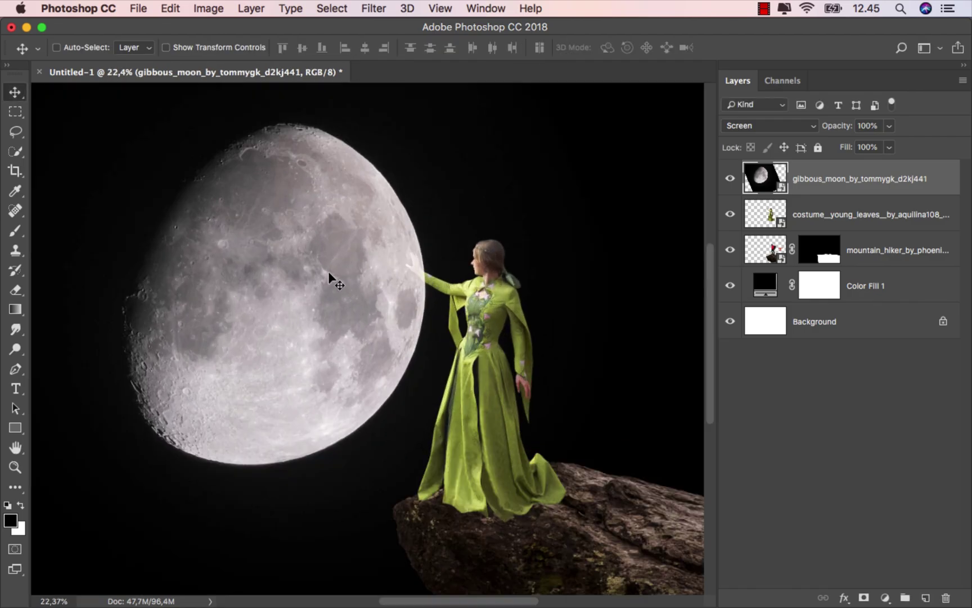
{"action": "scroll", "coordinate": [325, 268], "scroll_direction": "down", "scroll_amount": 5}
{"action": "left_click_drag", "start_coordinate": [324, 274], "coordinate": [322, 285]}
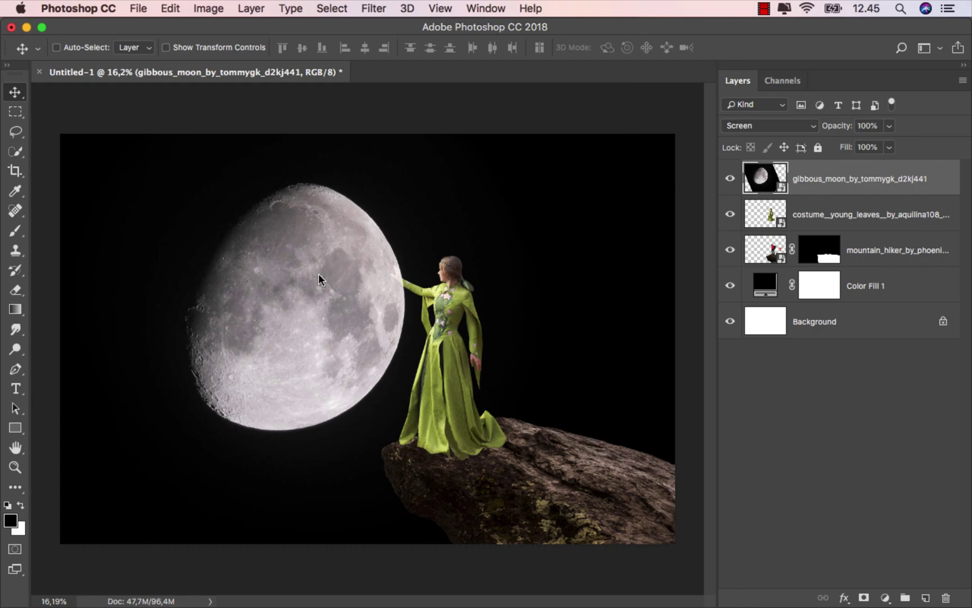
Step: Move the moon layer beneath the woman and rock layers and nudge the woman slightly left
{"action": "left_click_drag", "start_coordinate": [816, 191], "coordinate": [809, 264]}
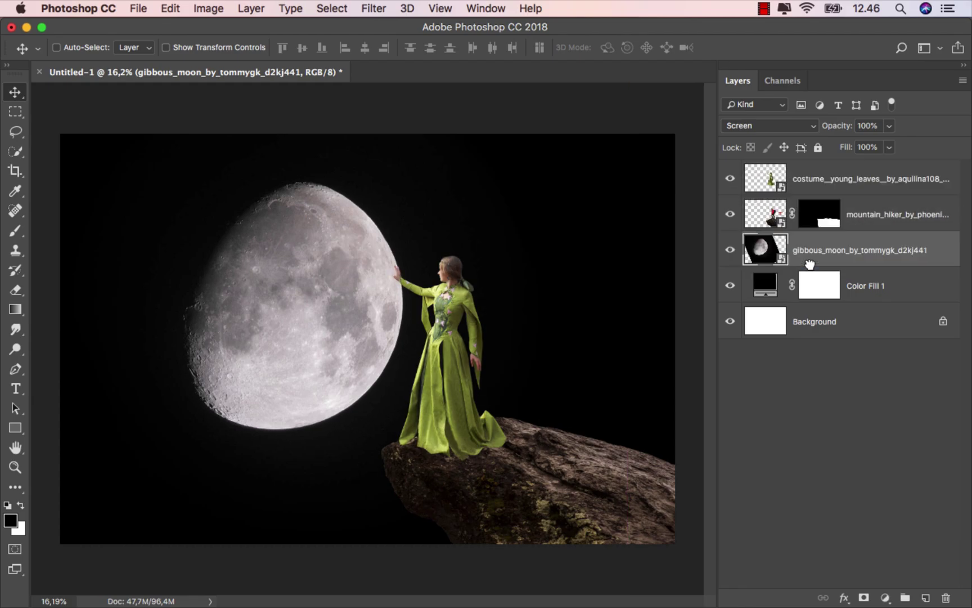
{"action": "scroll", "coordinate": [321, 275], "scroll_direction": "down", "scroll_amount": 1}
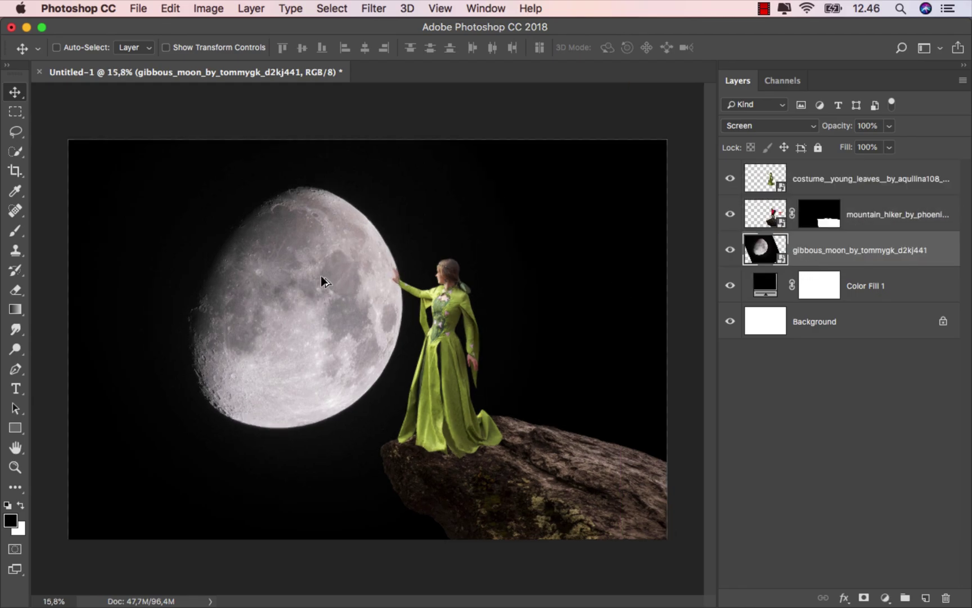
{"action": "left_click", "coordinate": [838, 182]}
{"action": "key", "text": "shift+Left"}
{"action": "key", "text": "shift+Left"}
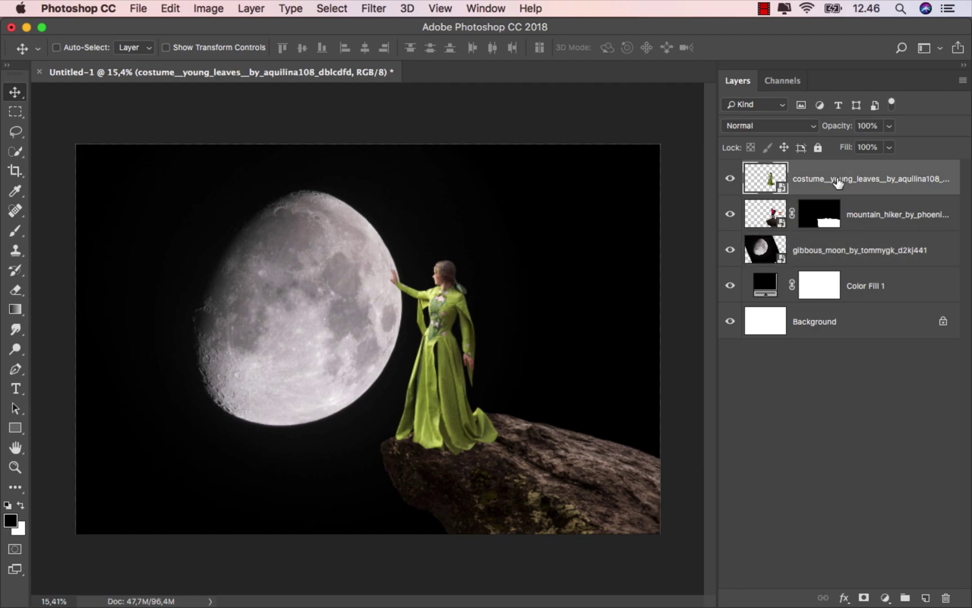
{"action": "key", "text": "shift+Left"}
{"action": "key", "text": "shift+Left"}
{"action": "key", "text": "shift+Left"}
{"action": "key", "text": "shift+Left"}
{"action": "scroll", "coordinate": [839, 182], "scroll_direction": "up", "scroll_amount": 1}
{"action": "left_click", "coordinate": [828, 244]}
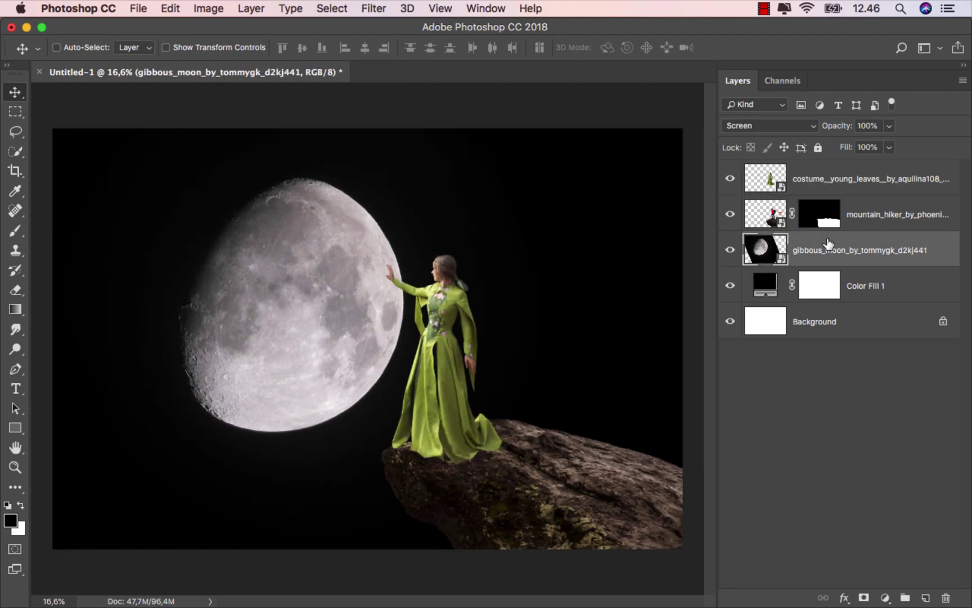
Step: Add a Hue/Saturation layer clipped to the moon, colorized at Saturation 100, Hue 40
{"action": "left_click", "coordinate": [888, 597]}
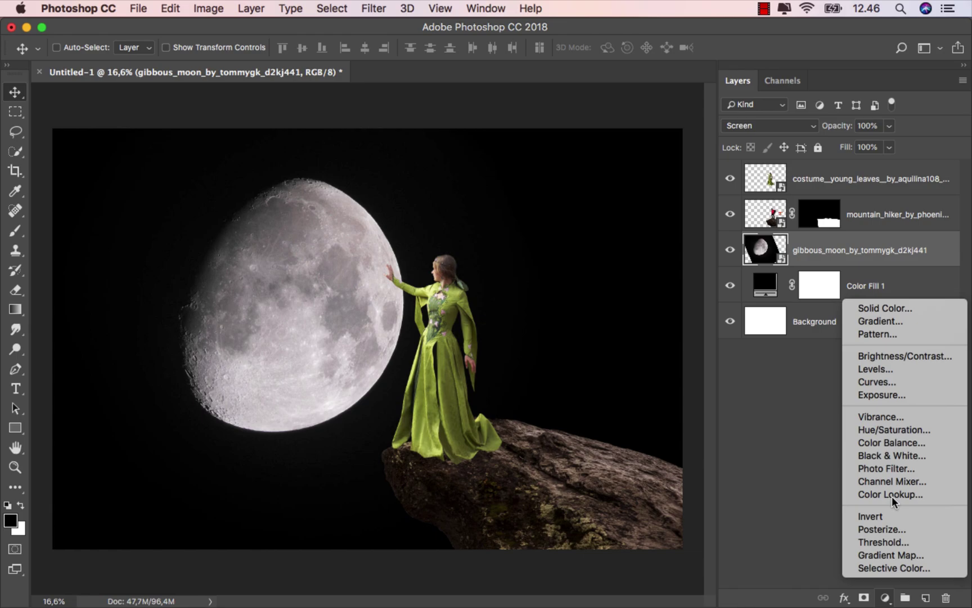
{"action": "left_click", "coordinate": [894, 430]}
{"action": "left_click", "coordinate": [602, 526]}
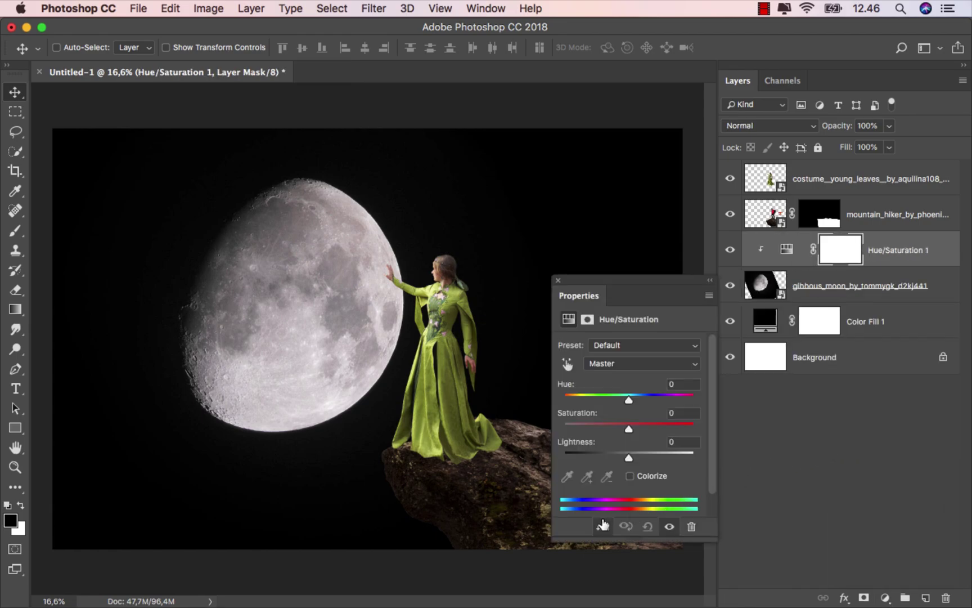
{"action": "left_click", "coordinate": [629, 476]}
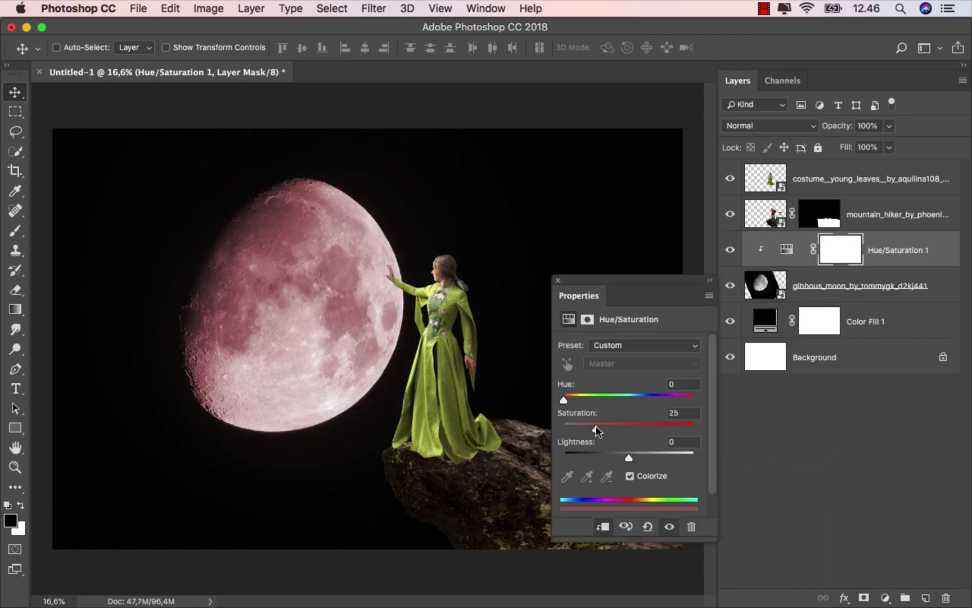
{"action": "left_click_drag", "start_coordinate": [597, 429], "coordinate": [718, 433]}
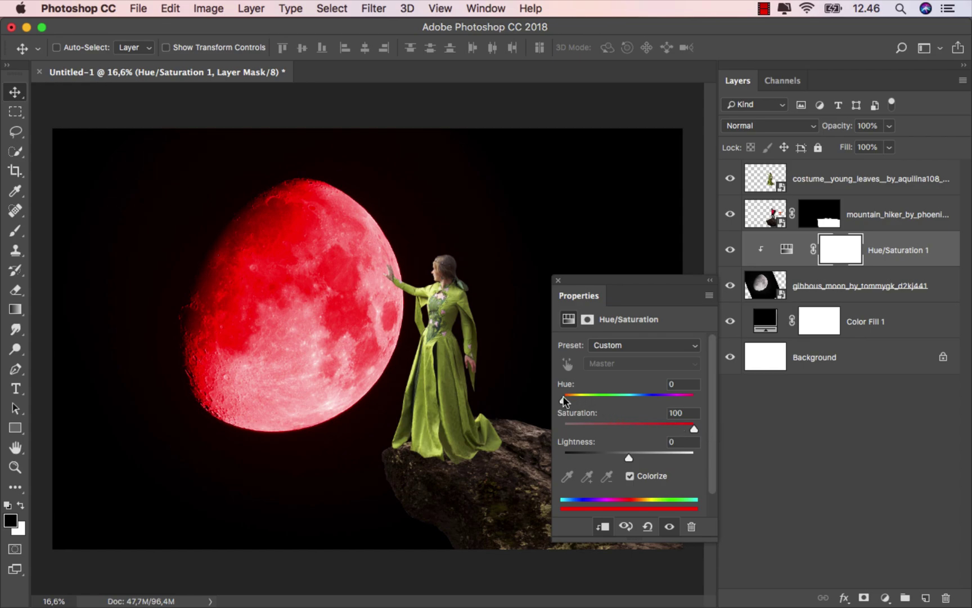
{"action": "left_click_drag", "start_coordinate": [564, 401], "coordinate": [580, 401]}
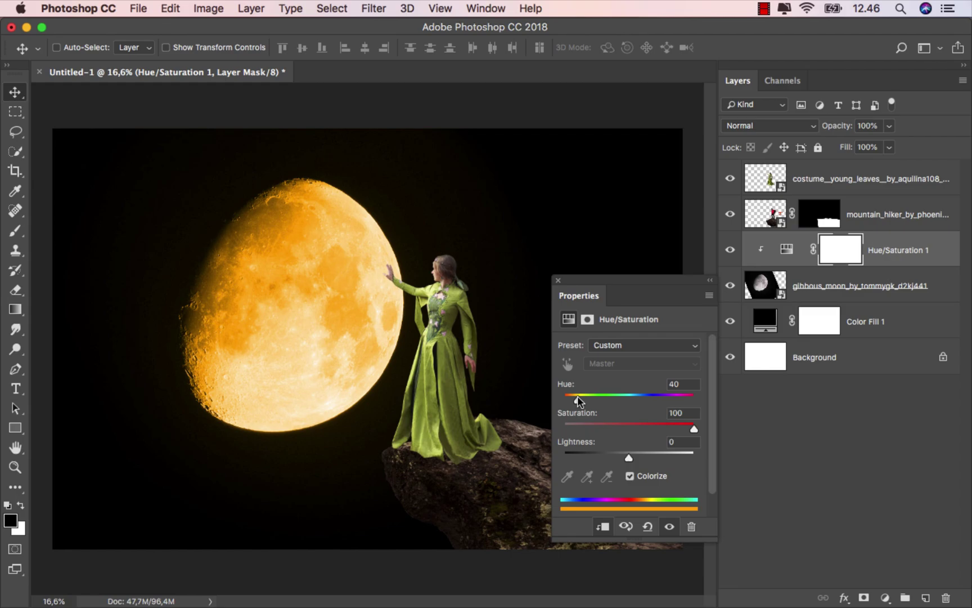
{"action": "left_click", "coordinate": [560, 279]}
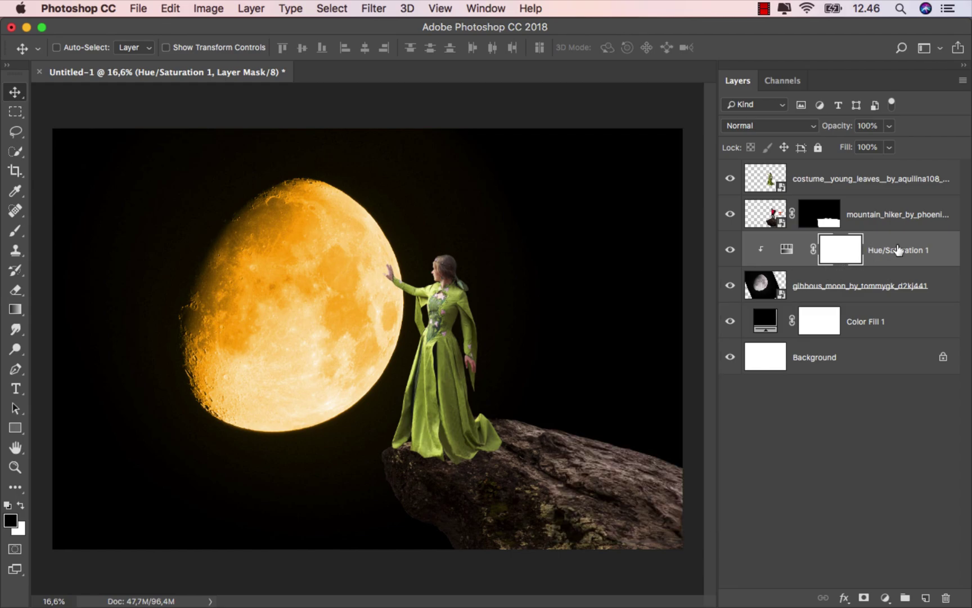
{"action": "key", "text": "super+2"}
Step: Set the moon's Hue/Saturation layer to Screen blend mode and compare the result
{"action": "left_click", "coordinate": [754, 126]}
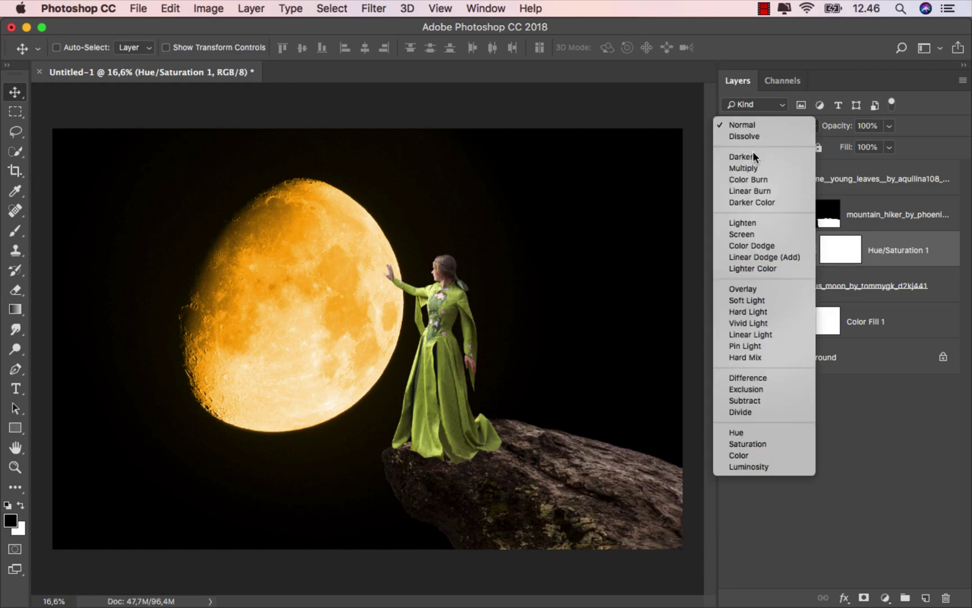
{"action": "left_click", "coordinate": [755, 233]}
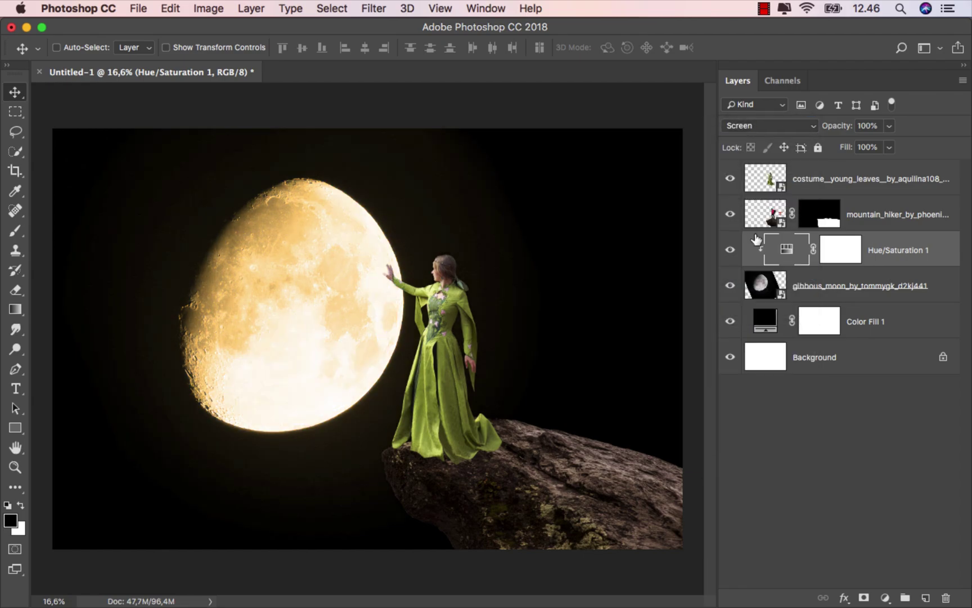
{"action": "left_click", "coordinate": [730, 250]}
{"action": "left_click", "coordinate": [868, 220]}
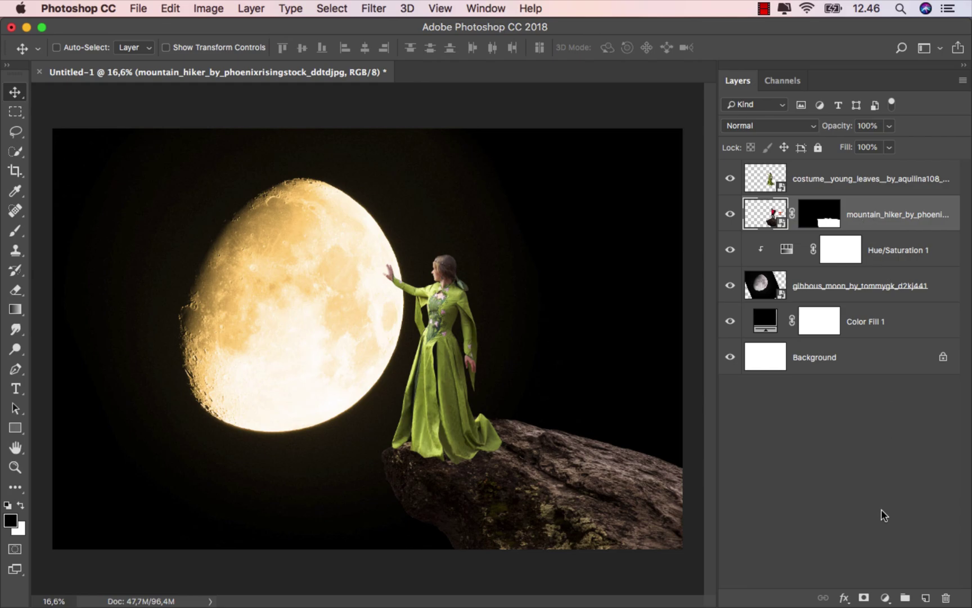
Step: Add a Hue/Saturation layer clipped to the rock, colorized at Saturation 77, Hue 33
{"action": "left_click", "coordinate": [888, 598]}
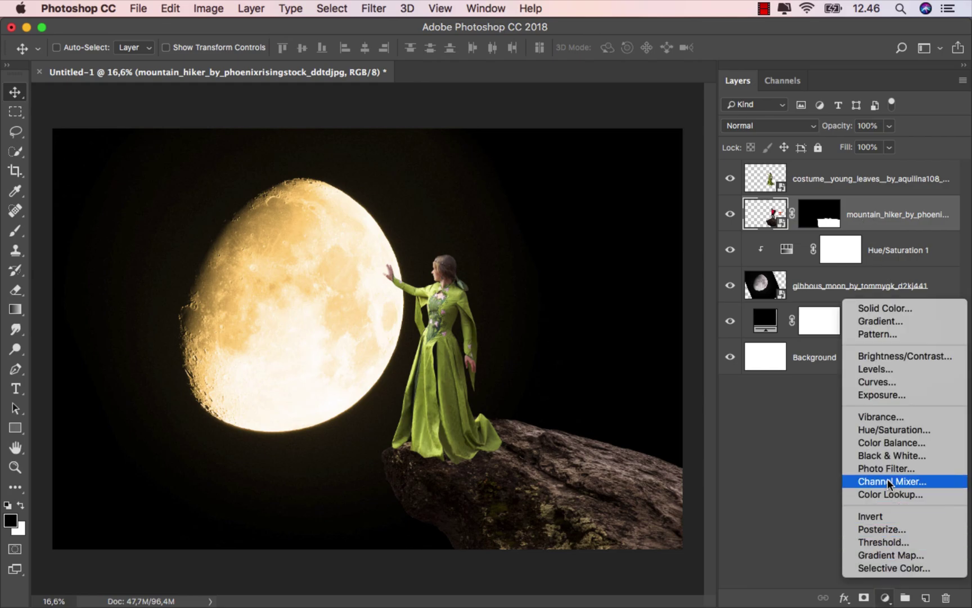
{"action": "left_click", "coordinate": [889, 425]}
{"action": "left_click", "coordinate": [603, 523]}
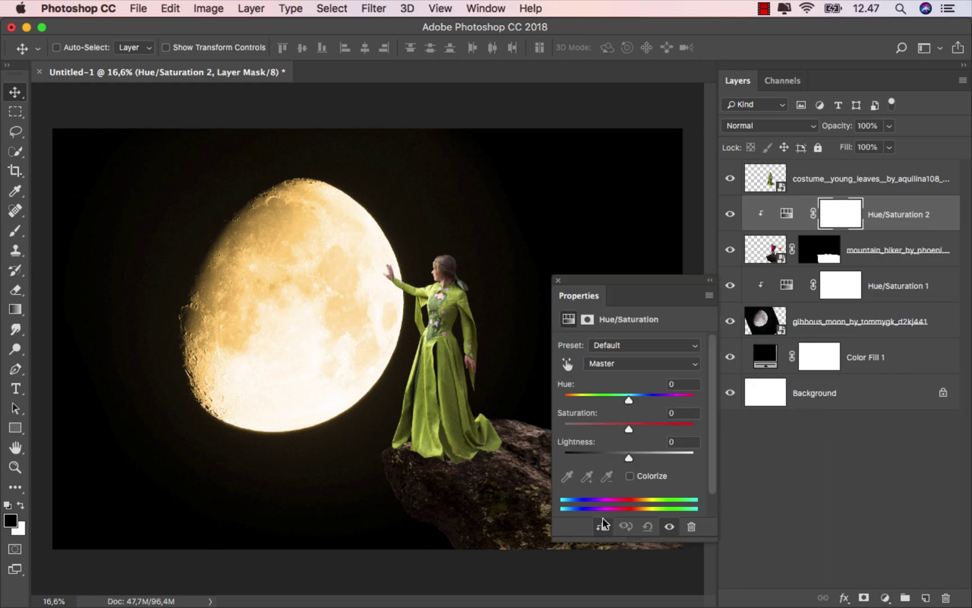
{"action": "left_click", "coordinate": [630, 476]}
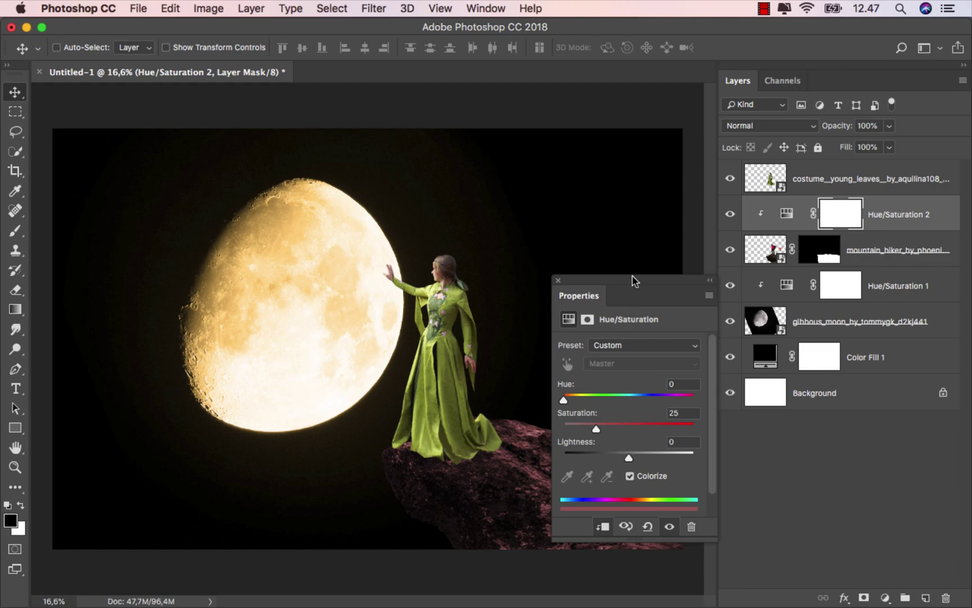
{"action": "left_click_drag", "start_coordinate": [634, 294], "coordinate": [747, 288]}
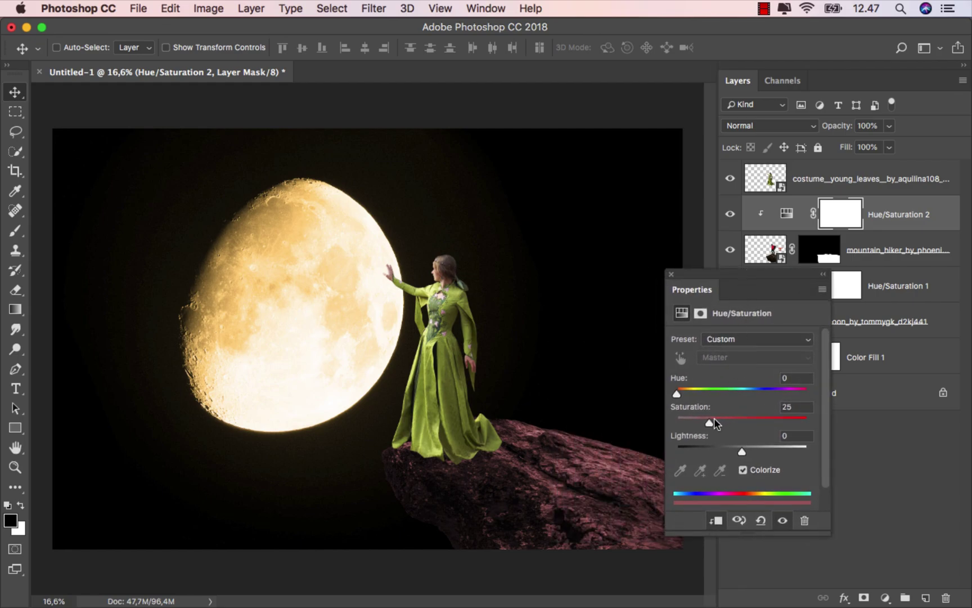
{"action": "left_click_drag", "start_coordinate": [709, 419], "coordinate": [777, 417]}
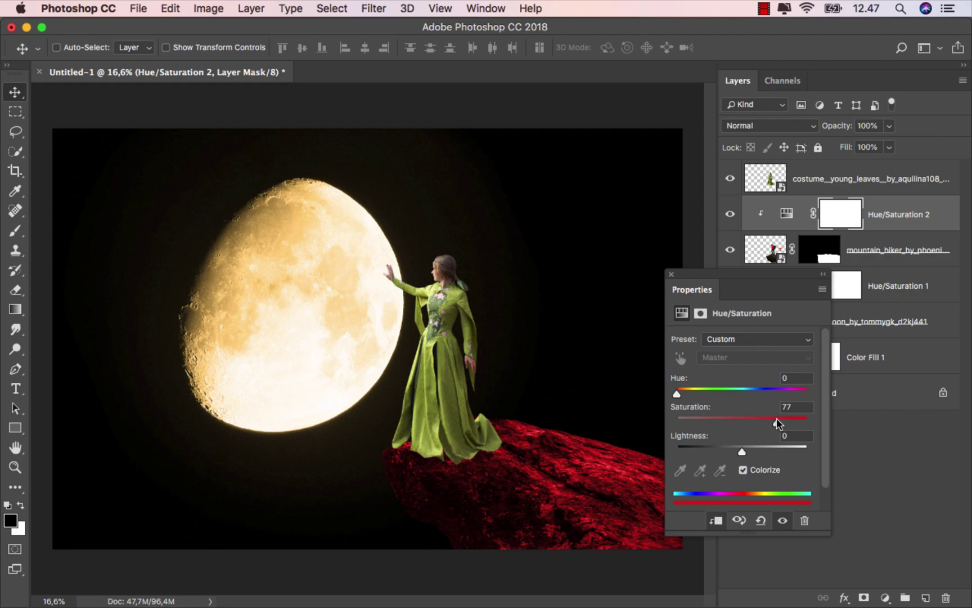
{"action": "left_click_drag", "start_coordinate": [677, 393], "coordinate": [684, 394]}
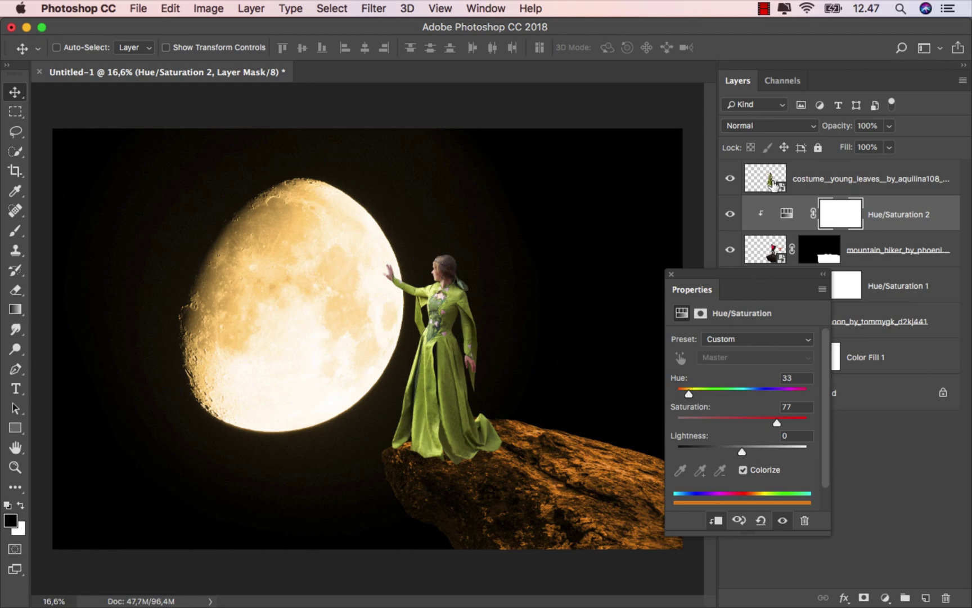
Step: Set the rock's Hue/Saturation 2 layer to Screen blend mode and compare before and after
{"action": "left_click", "coordinate": [762, 127]}
{"action": "left_click", "coordinate": [765, 233]}
{"action": "left_click", "coordinate": [673, 276]}
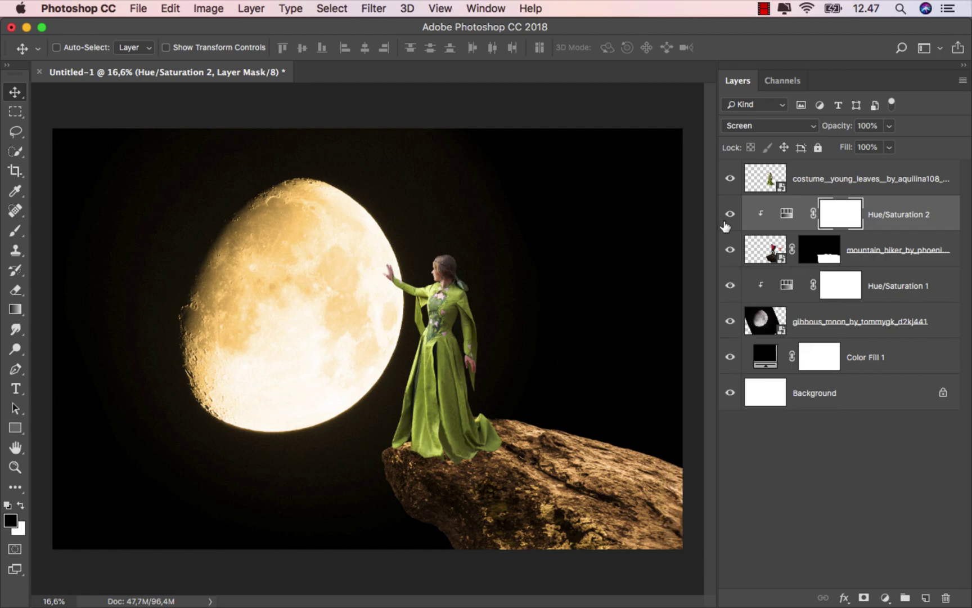
{"action": "left_click", "coordinate": [730, 216]}
{"action": "left_click", "coordinate": [730, 217]}
{"action": "left_click", "coordinate": [879, 209]}
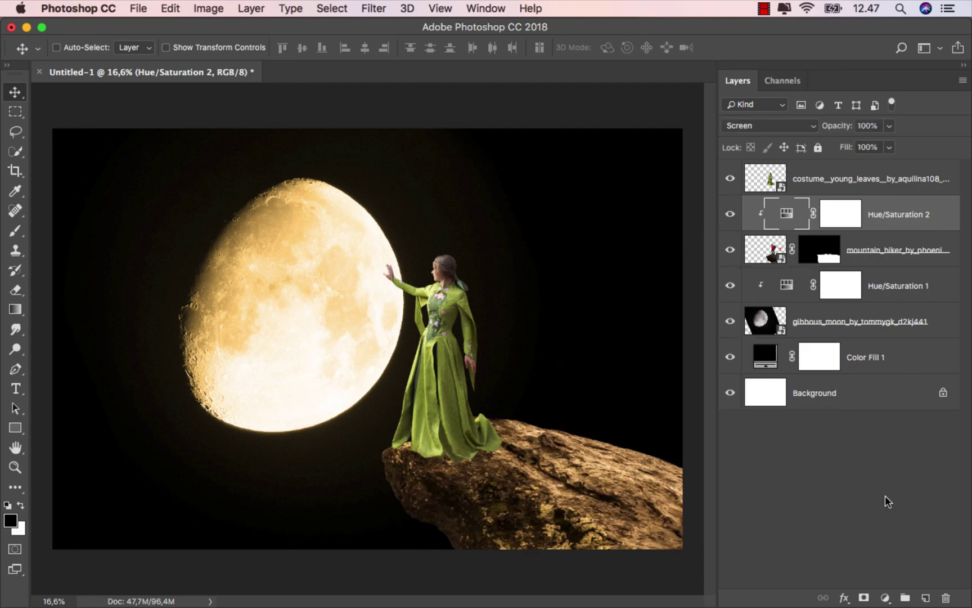
Step: Add a clipped Brightness/Contrast layer to the rock at Brightness -150, contrast 44, with inverted mask
{"action": "left_click", "coordinate": [885, 597]}
{"action": "left_click", "coordinate": [894, 358]}
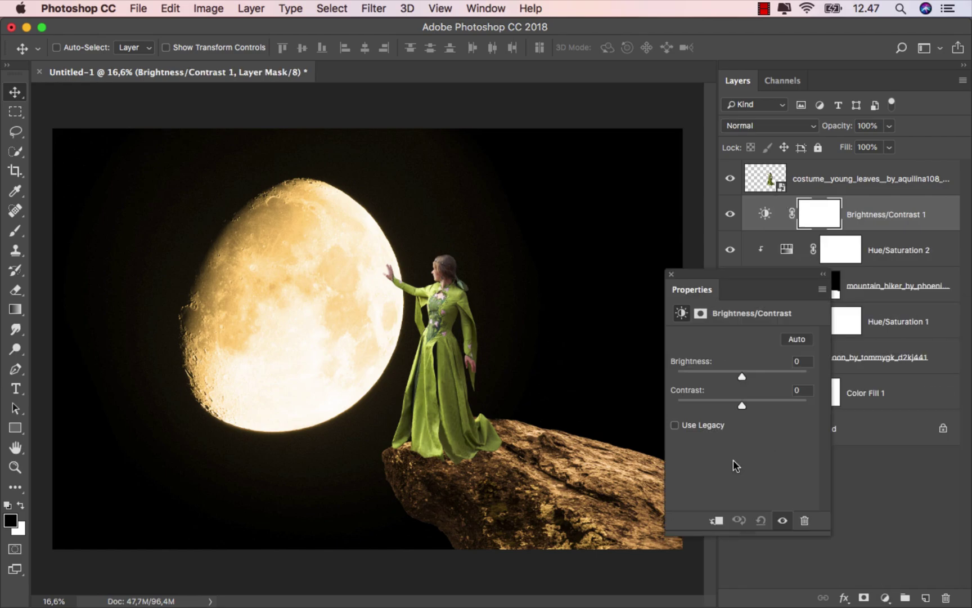
{"action": "left_click", "coordinate": [711, 518]}
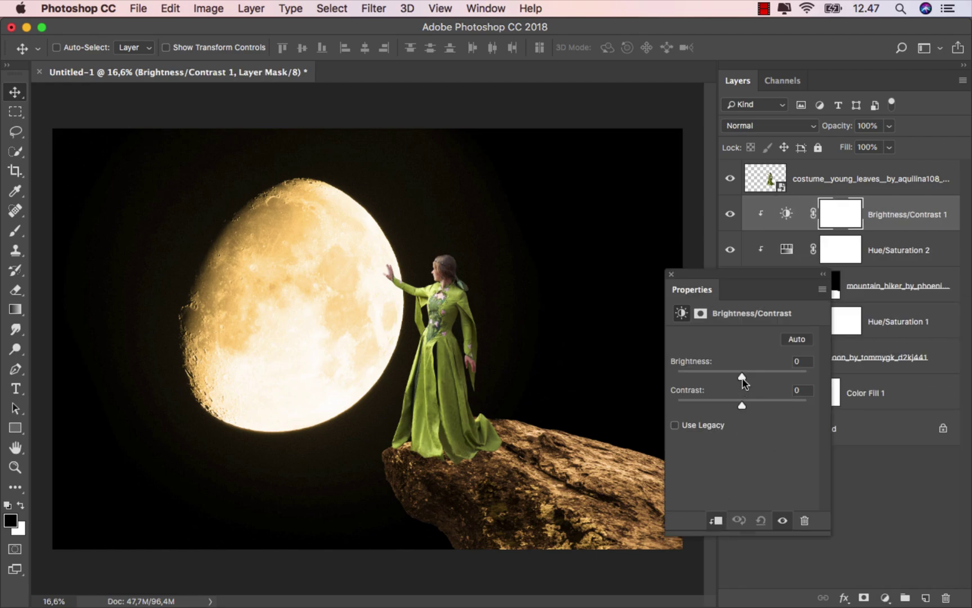
{"action": "left_click_drag", "start_coordinate": [742, 378], "coordinate": [703, 379]}
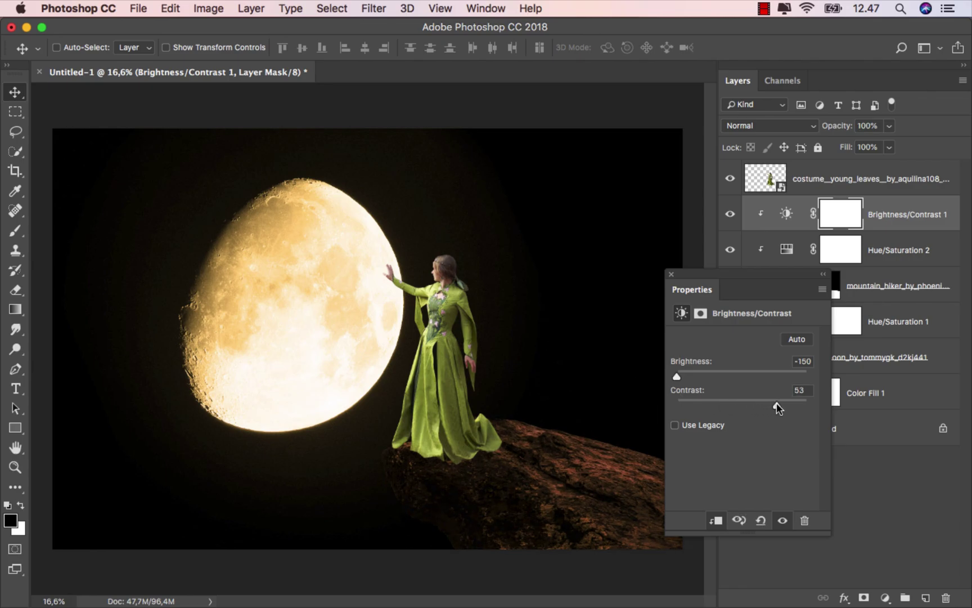
{"action": "left_click_drag", "start_coordinate": [777, 403], "coordinate": [771, 403]}
{"action": "left_click", "coordinate": [671, 275]}
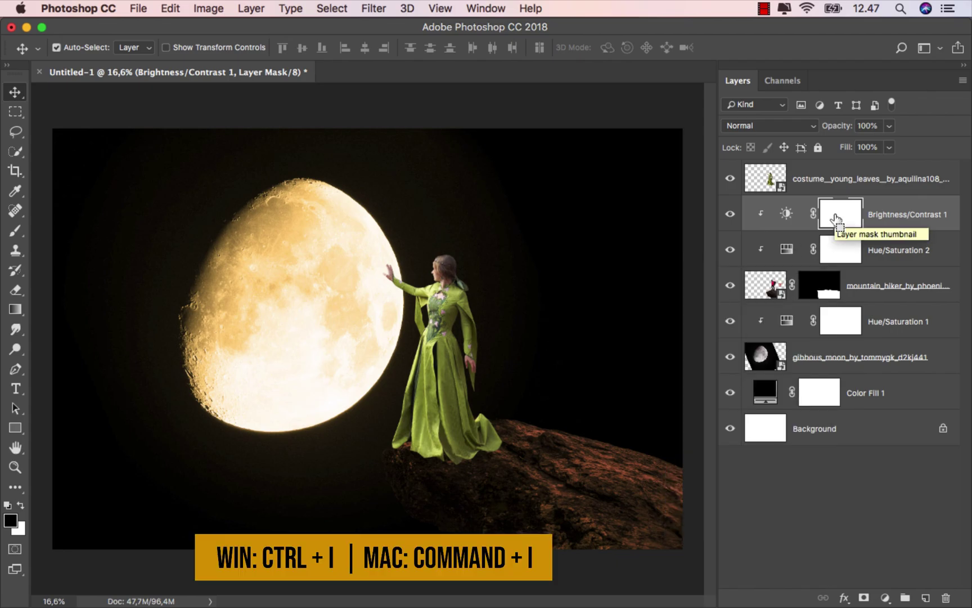
{"action": "key", "text": "super+i"}
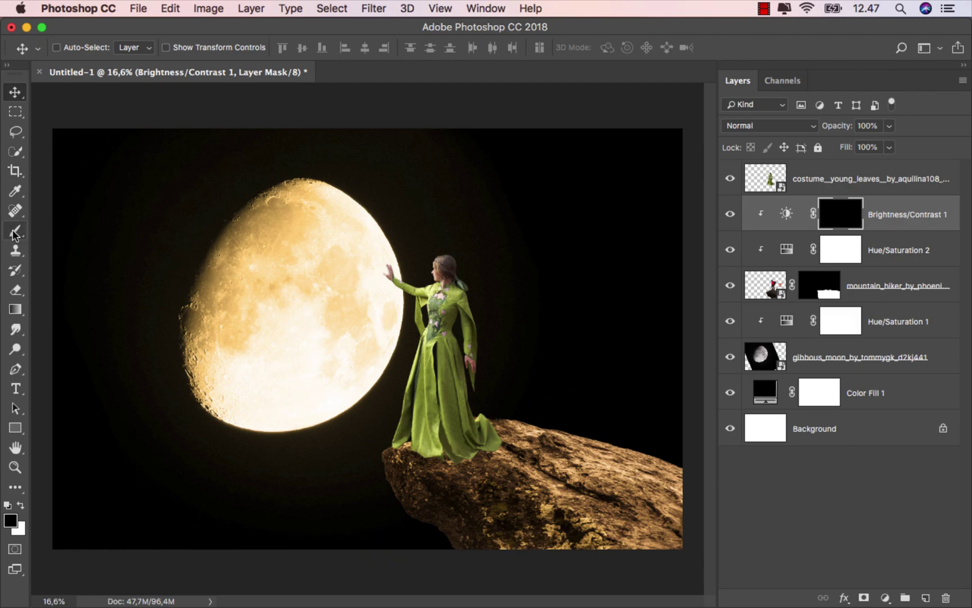
Step: Set up a soft round brush at full opacity and 129 px size
{"action": "left_click_drag", "start_coordinate": [15, 230], "coordinate": [61, 233]}
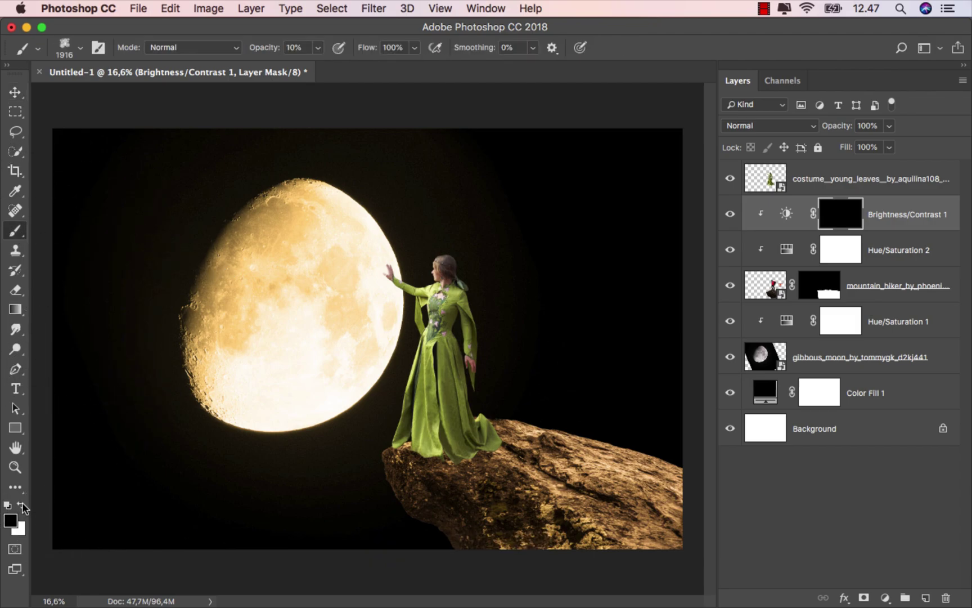
{"action": "right_click", "coordinate": [219, 268]}
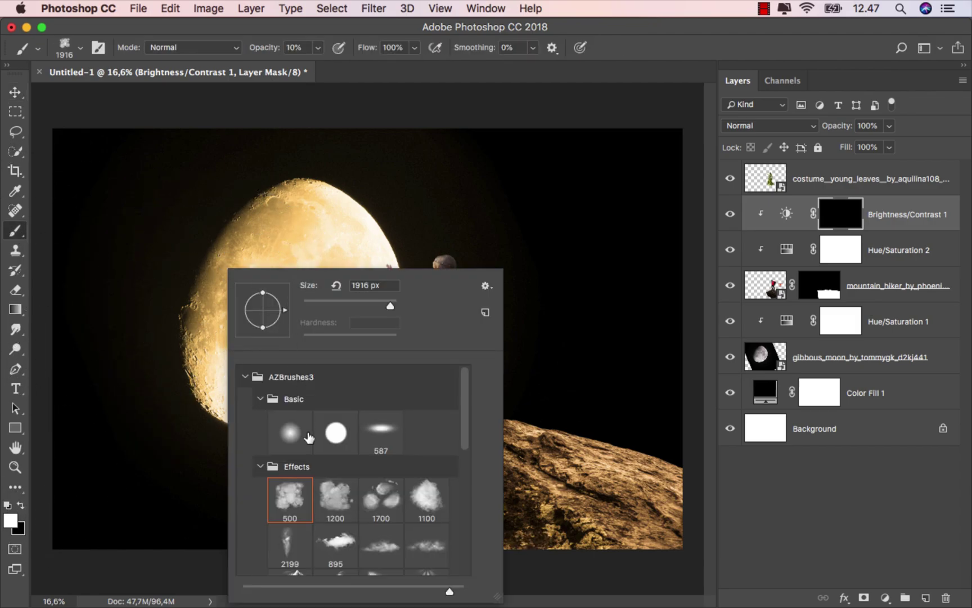
{"action": "left_click", "coordinate": [294, 430]}
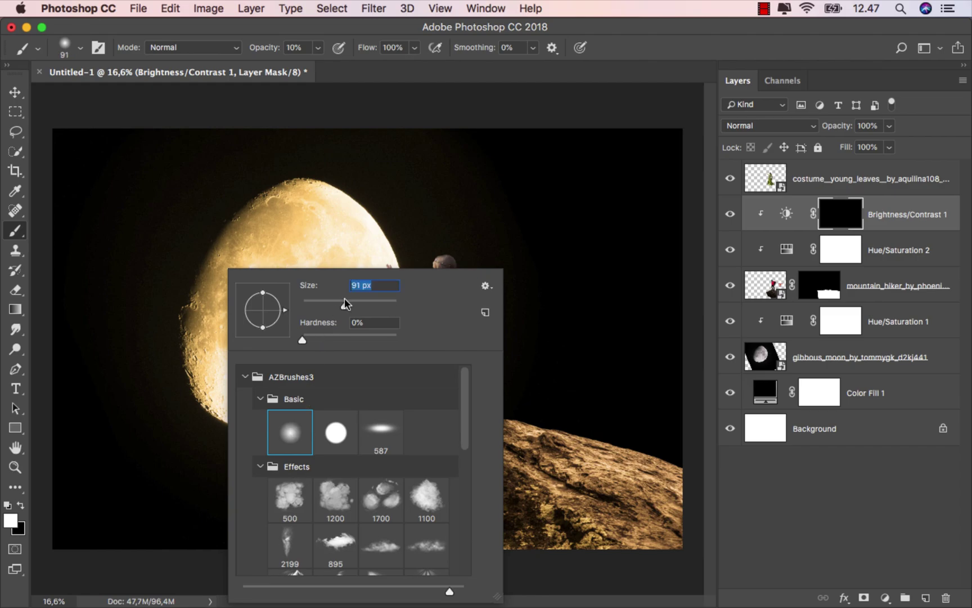
{"action": "left_click", "coordinate": [317, 48]}
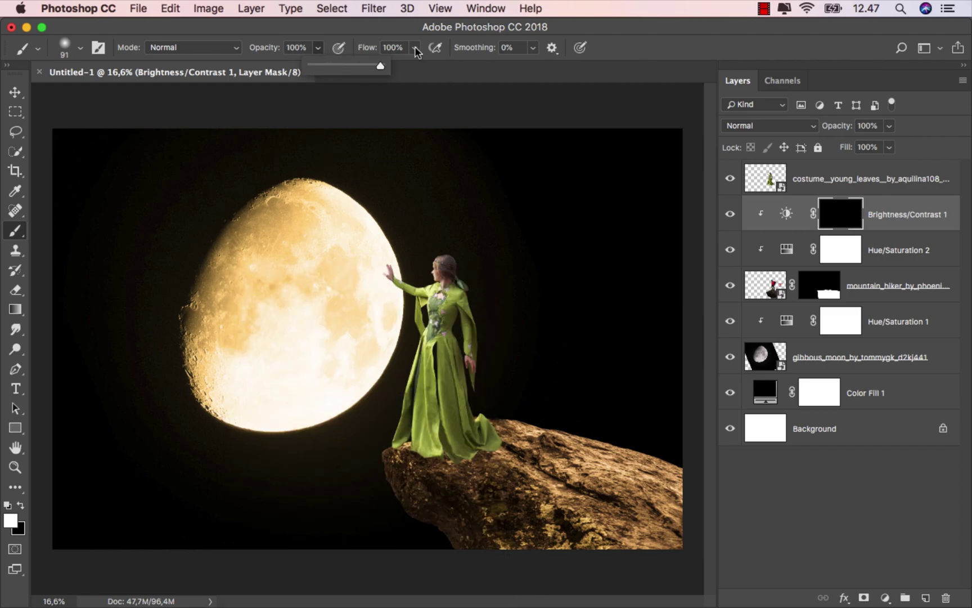
{"action": "scroll", "coordinate": [501, 444], "scroll_direction": "up", "scroll_amount": 3}
{"action": "left_click_drag", "start_coordinate": [449, 459], "coordinate": [374, 388]}
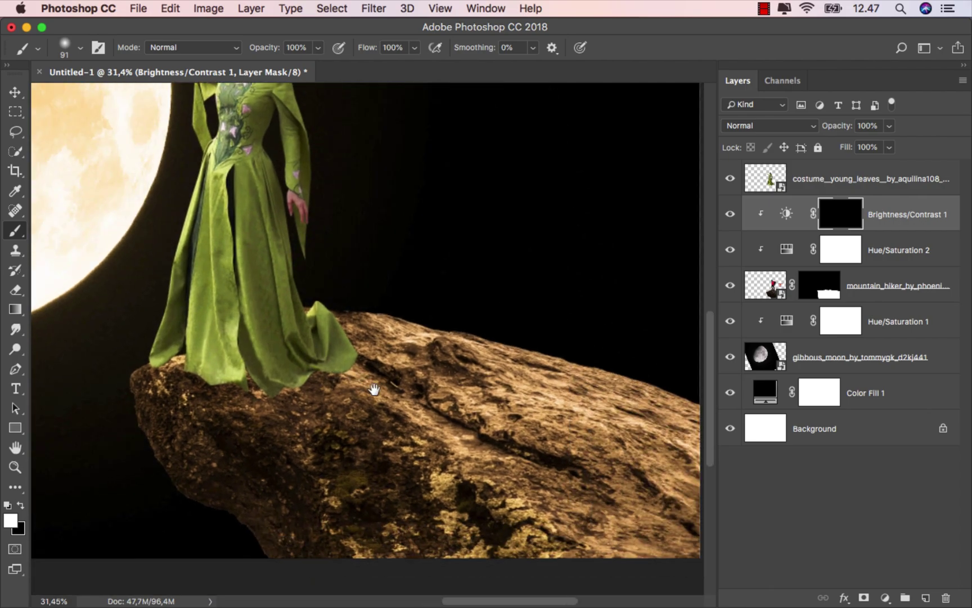
{"action": "scroll", "coordinate": [355, 366], "scroll_direction": "down", "scroll_amount": 1}
{"action": "left_click_drag", "start_coordinate": [340, 355], "coordinate": [663, 488]}
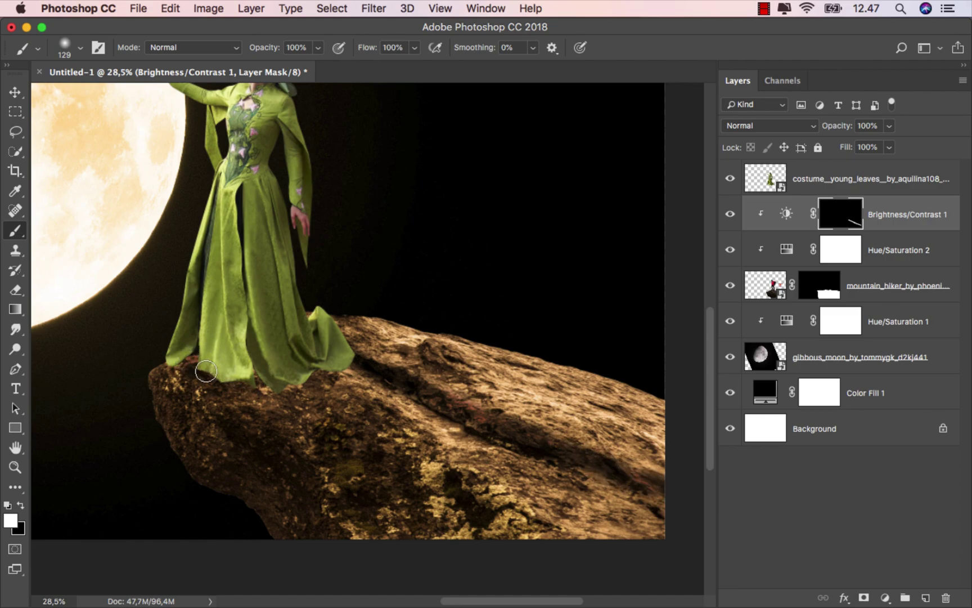
Step: Paint white on the Brightness/Contrast mask along the rock's crack to darken it
{"action": "mouse_move", "coordinate": [205, 371]}
{"action": "left_mouse_down"}
{"action": "mouse_move", "coordinate": [635, 502]}
{"action": "mouse_move", "coordinate": [586, 471]}
{"action": "mouse_move", "coordinate": [343, 393]}
{"action": "mouse_move", "coordinate": [345, 374]}
{"action": "left_mouse_up"}
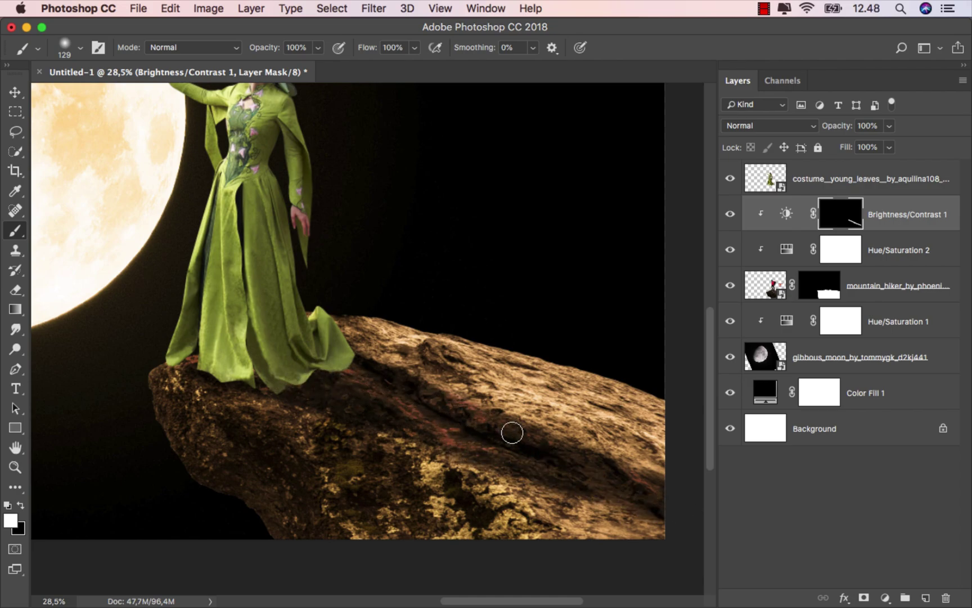
{"action": "left_click_drag", "start_coordinate": [512, 433], "coordinate": [646, 473]}
{"action": "scroll", "coordinate": [312, 373], "scroll_direction": "down", "scroll_amount": 3}
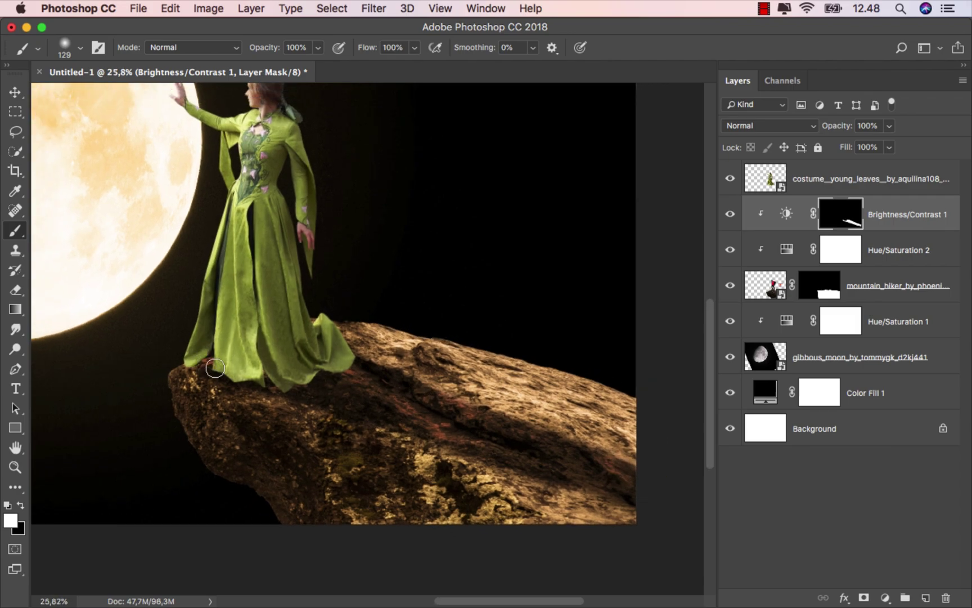
{"action": "left_click_drag", "start_coordinate": [325, 403], "coordinate": [428, 431]}
{"action": "left_click_drag", "start_coordinate": [553, 470], "coordinate": [619, 483]}
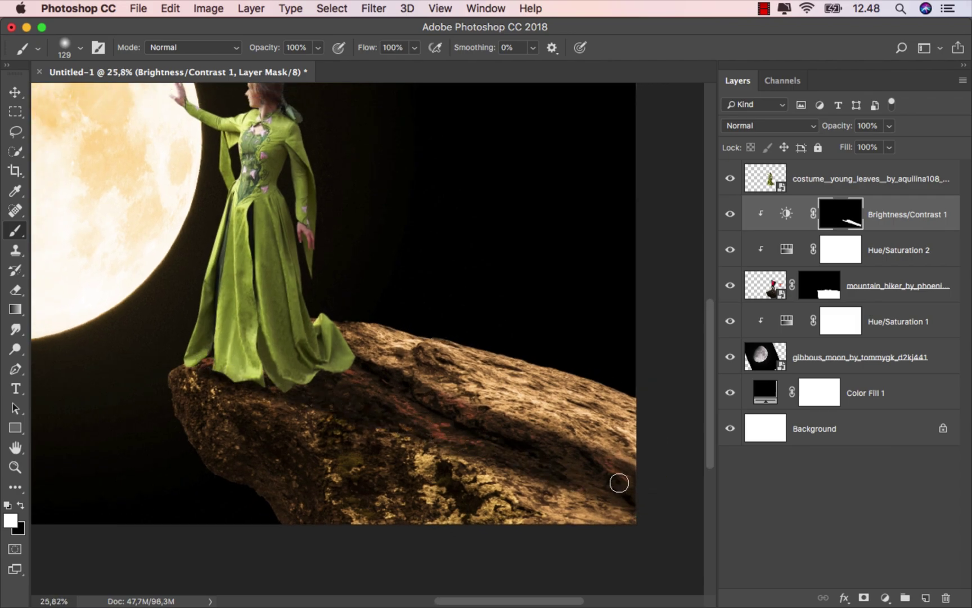
{"action": "left_click_drag", "start_coordinate": [331, 346], "coordinate": [650, 481]}
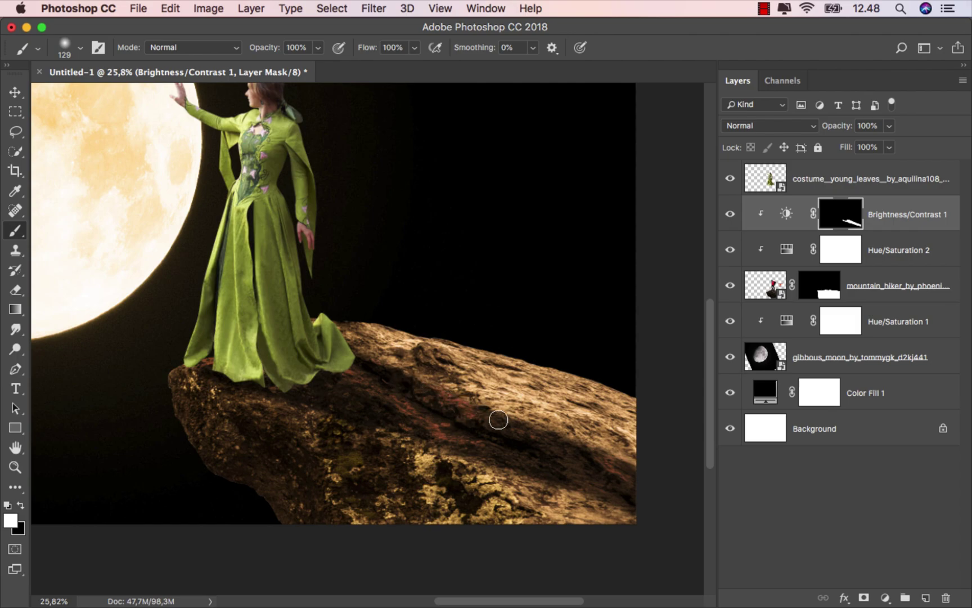
{"action": "scroll", "coordinate": [447, 399], "scroll_direction": "down", "scroll_amount": 2}
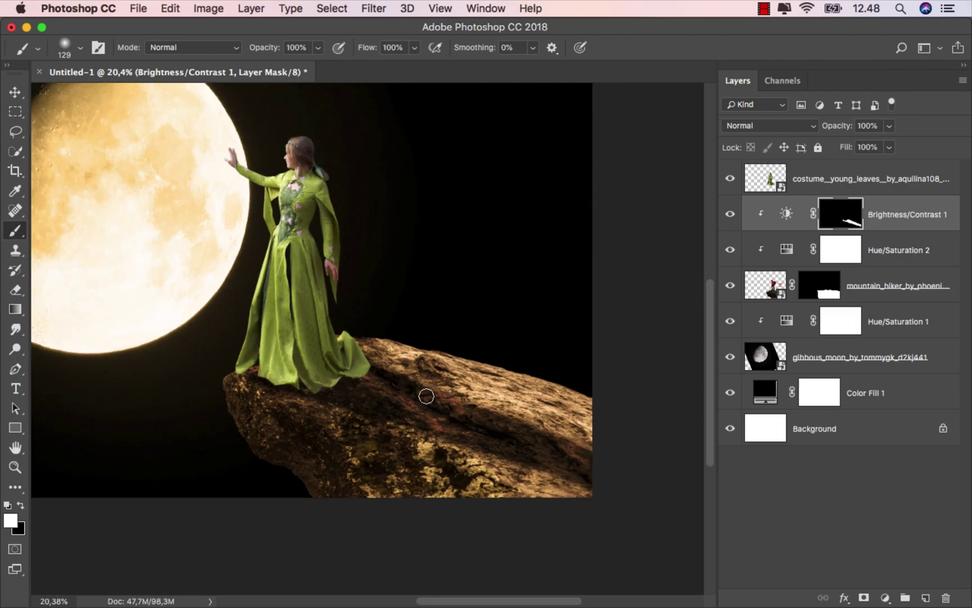
{"action": "scroll", "coordinate": [427, 396], "scroll_direction": "down", "scroll_amount": 1}
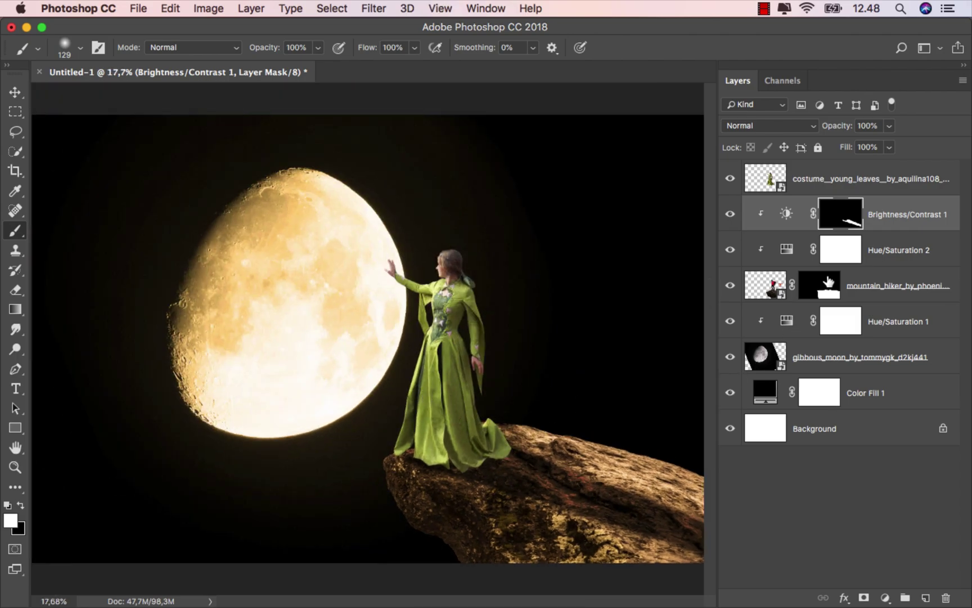
{"action": "left_click", "coordinate": [841, 250]}
Step: Set the brush to 12% opacity with black as the painting colour
{"action": "scroll", "coordinate": [619, 489], "scroll_direction": "up", "scroll_amount": 8}
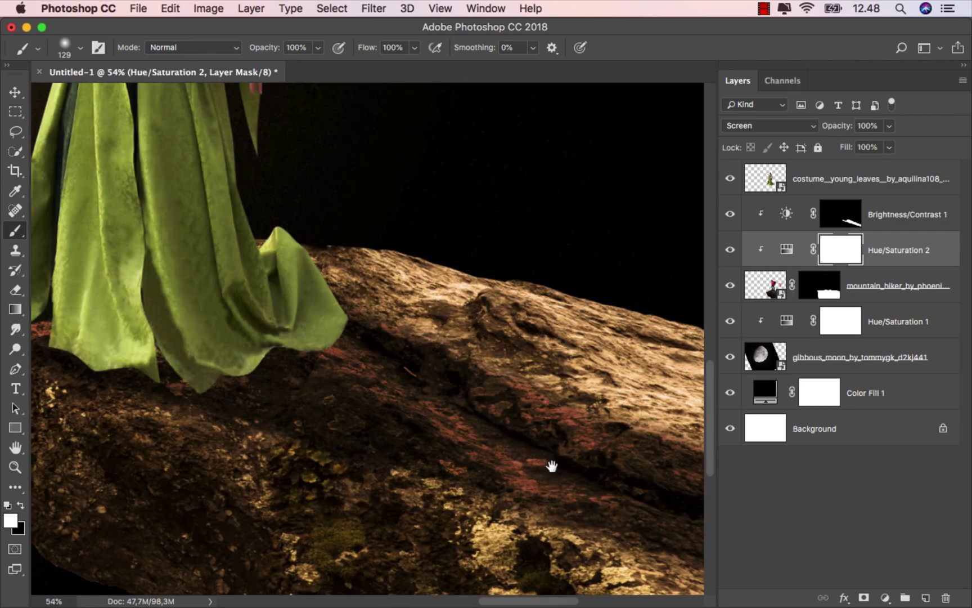
{"action": "left_click_drag", "start_coordinate": [551, 466], "coordinate": [499, 484]}
{"action": "left_click", "coordinate": [317, 48]}
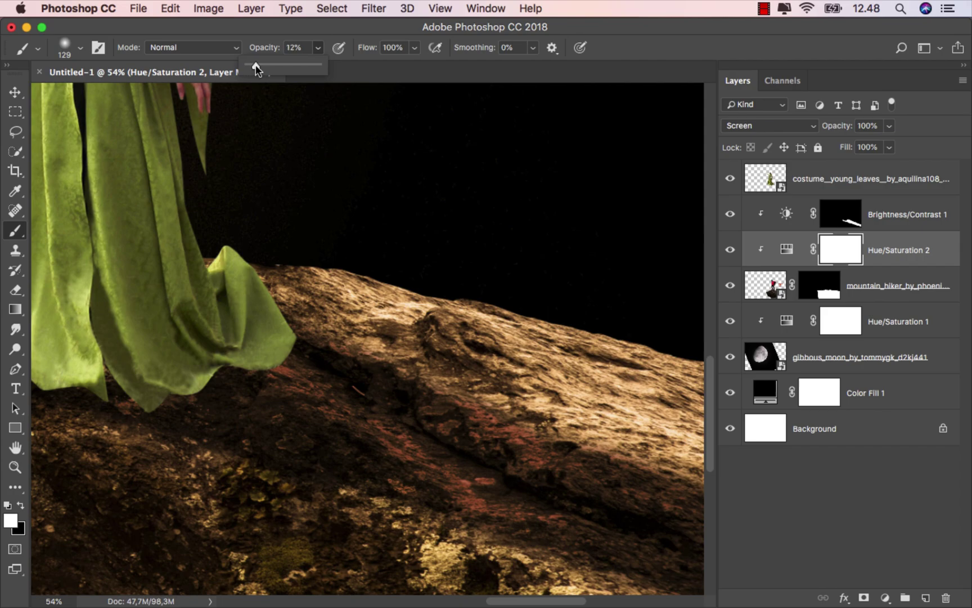
{"action": "left_click", "coordinate": [19, 506]}
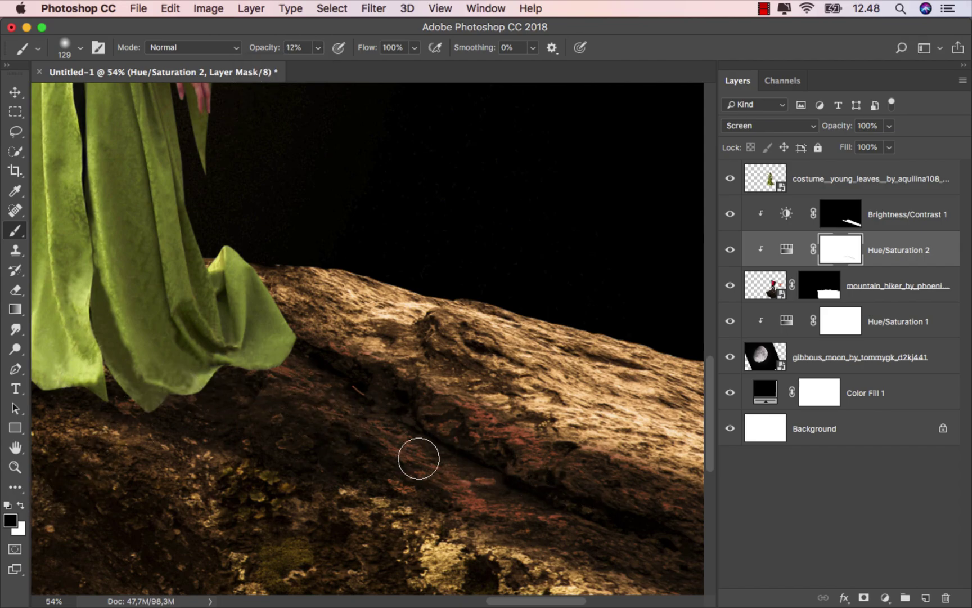
Step: Paint faint black on Hue/Saturation 2's mask beside the dress hem, then fit the image on screen
{"action": "left_click_drag", "start_coordinate": [559, 497], "coordinate": [482, 453]}
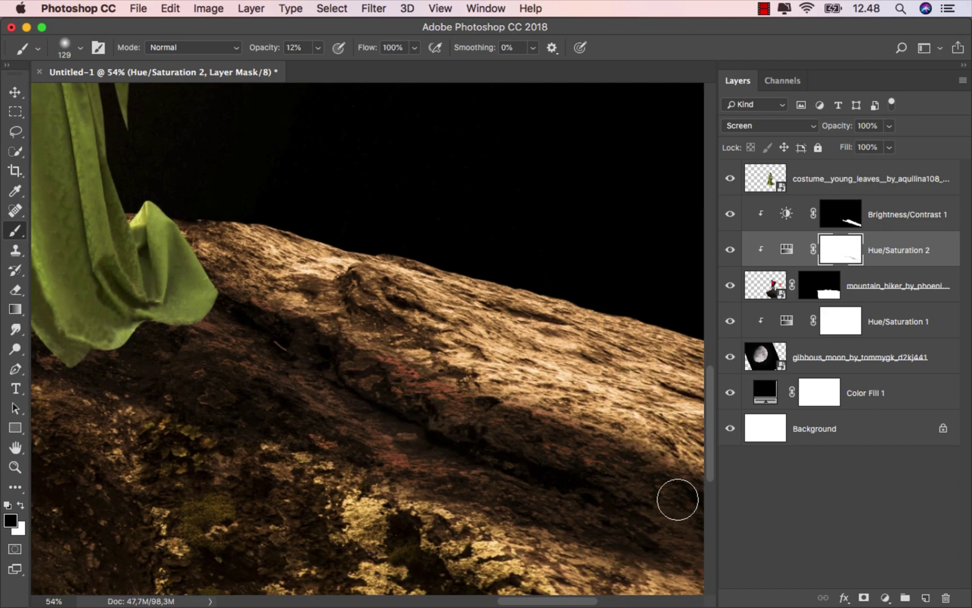
{"action": "scroll", "coordinate": [398, 414], "scroll_direction": "down", "scroll_amount": 3}
{"action": "scroll", "coordinate": [412, 416], "scroll_direction": "down", "scroll_amount": 2}
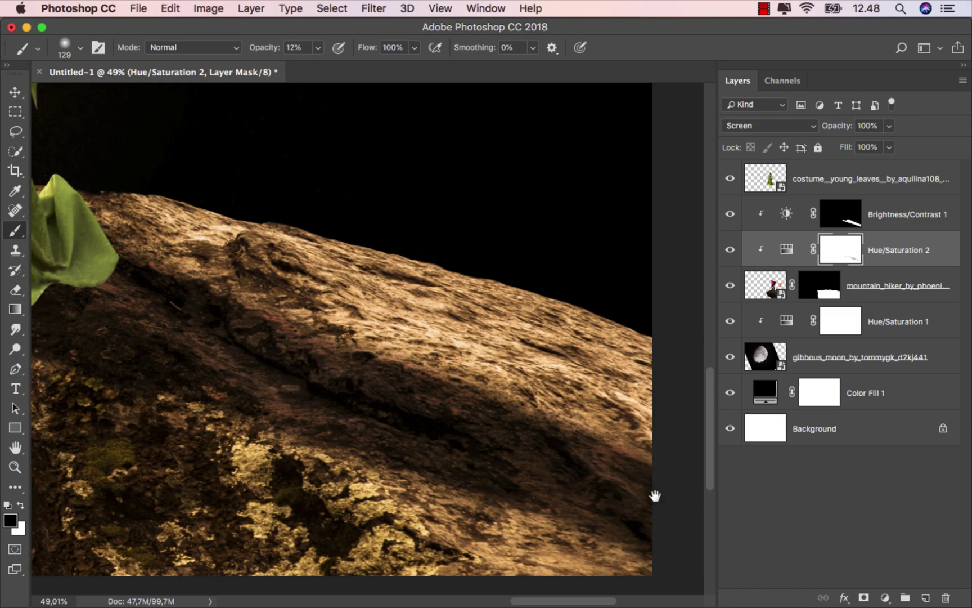
{"action": "scroll", "coordinate": [654, 497], "scroll_direction": "left", "scroll_amount": 10}
{"action": "scroll", "coordinate": [653, 497], "scroll_direction": "up", "scroll_amount": 2}
{"action": "left_click_drag", "start_coordinate": [291, 370], "coordinate": [311, 375]}
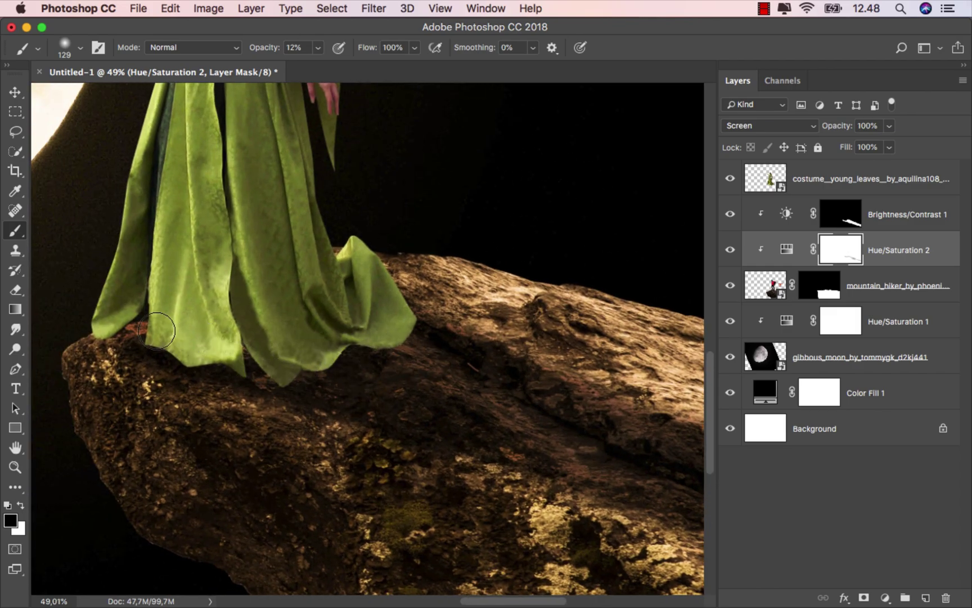
{"action": "scroll", "coordinate": [272, 323], "scroll_direction": "down", "scroll_amount": 1, "text": "alt"}
{"action": "key", "text": "super+0"}
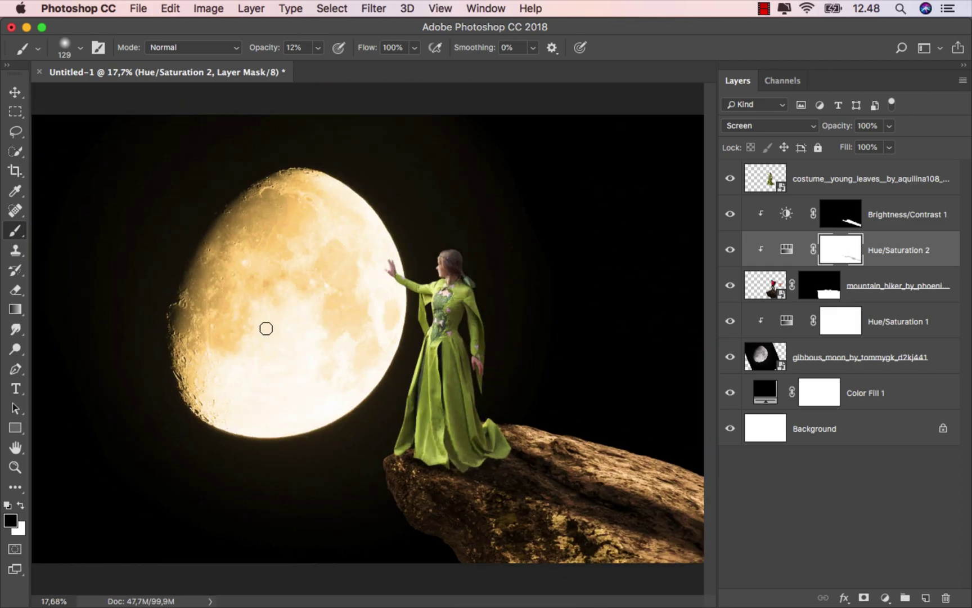
{"action": "key", "text": "super+2"}
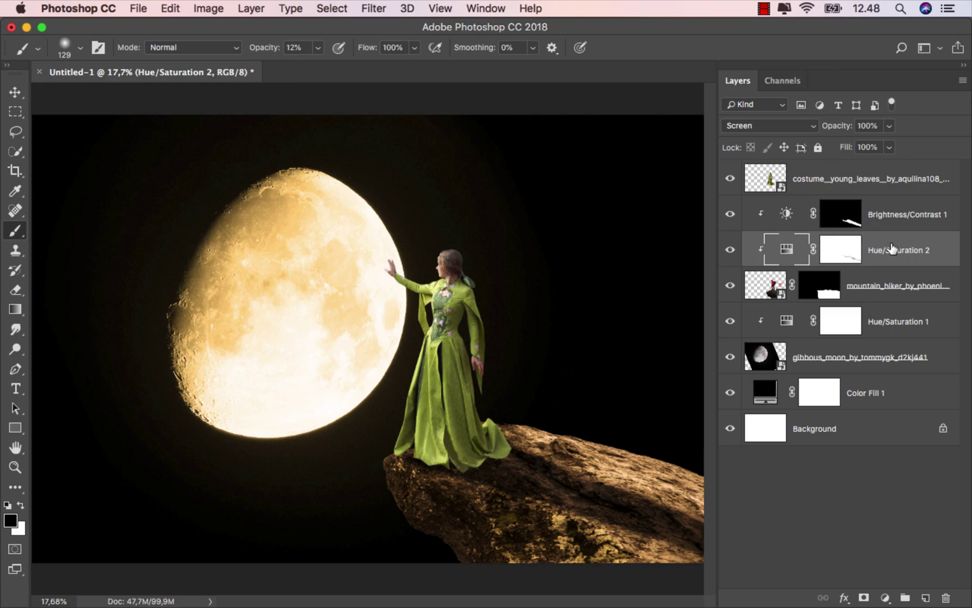
{"action": "left_click", "coordinate": [872, 284]}
Step: Open Blending Options for the mountain_hiker layer and enable Inner Shadow
{"action": "left_click", "coordinate": [730, 285]}
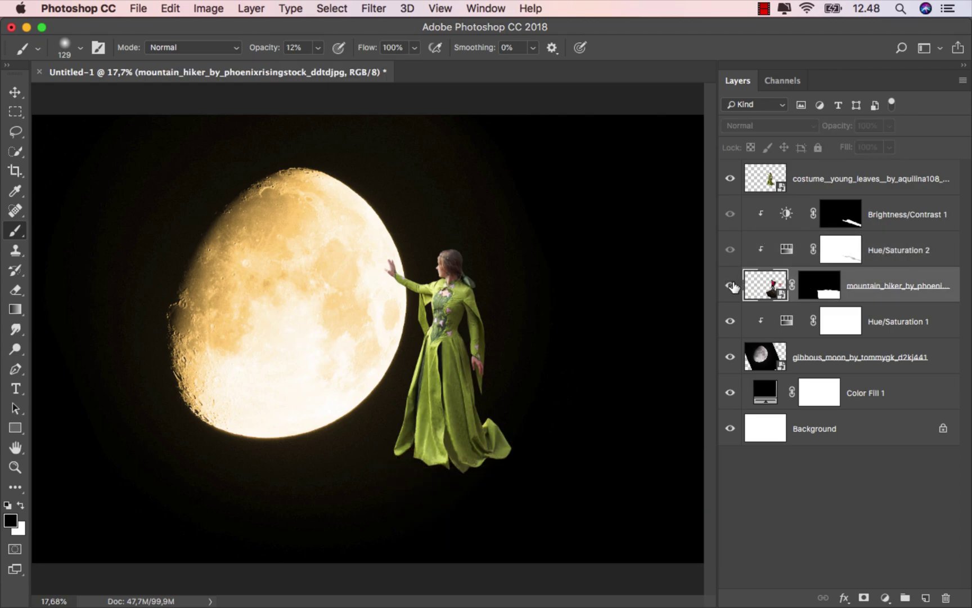
{"action": "right_click", "coordinate": [859, 280]}
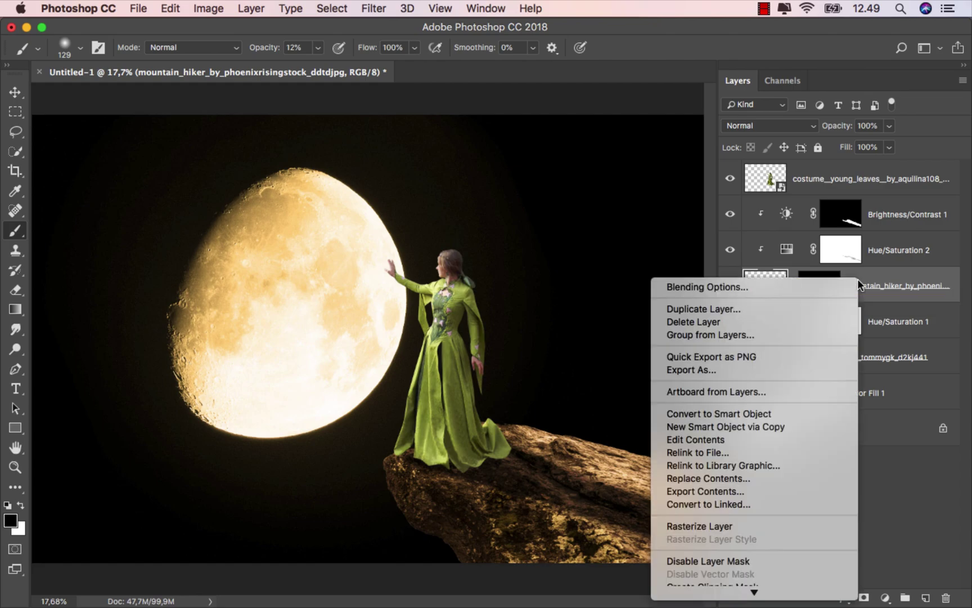
{"action": "left_click", "coordinate": [764, 293]}
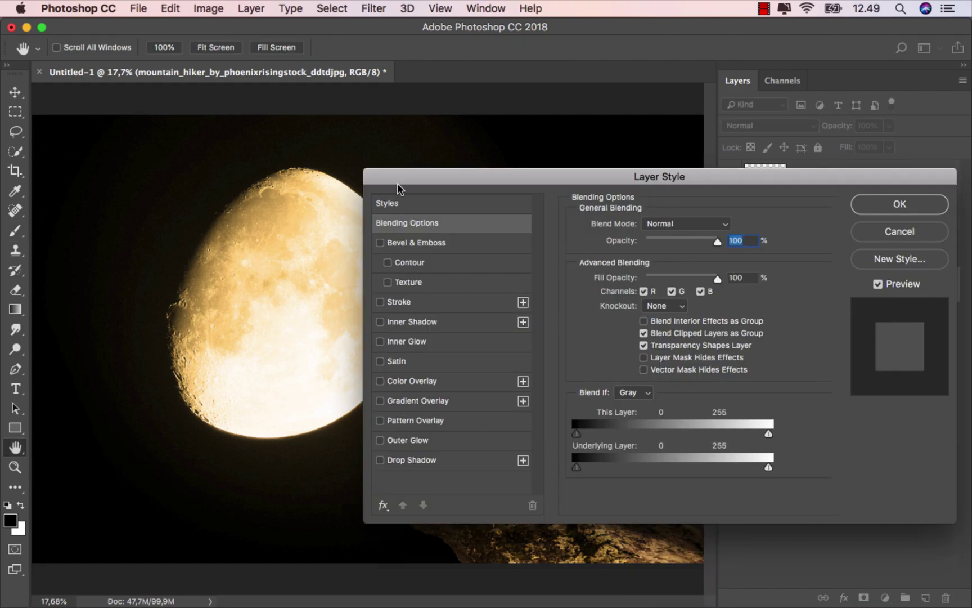
{"action": "left_click_drag", "start_coordinate": [397, 183], "coordinate": [630, 161]}
{"action": "left_click", "coordinate": [613, 301]}
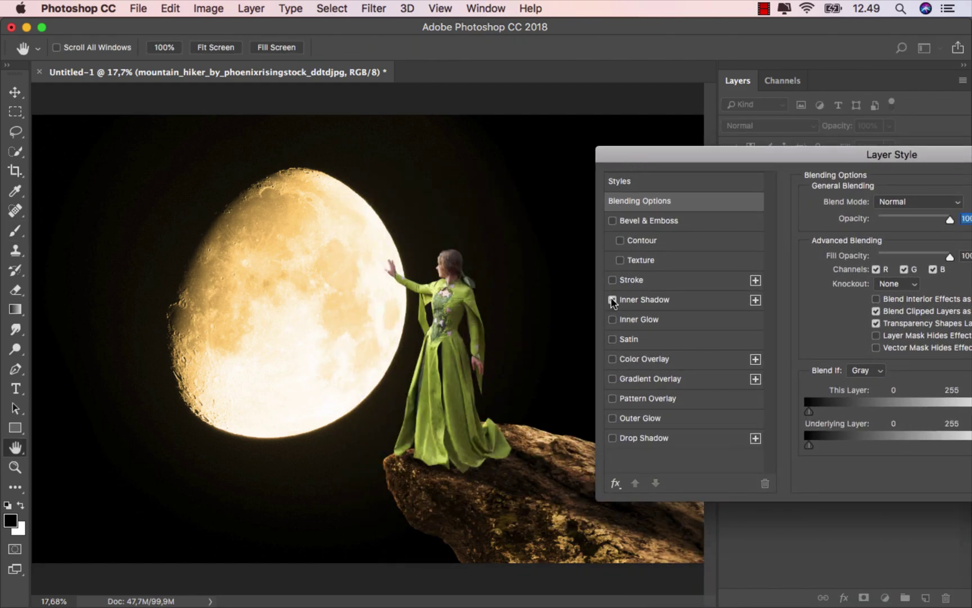
{"action": "left_click", "coordinate": [647, 302]}
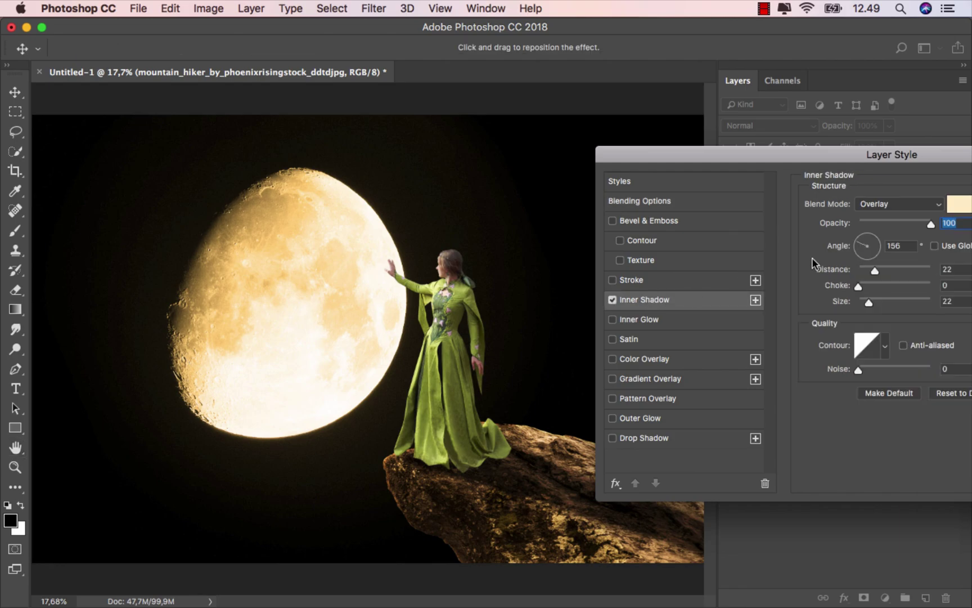
Step: Set the inner shadow colour to the moon's golden hue, sampled from the image
{"action": "left_click", "coordinate": [955, 207]}
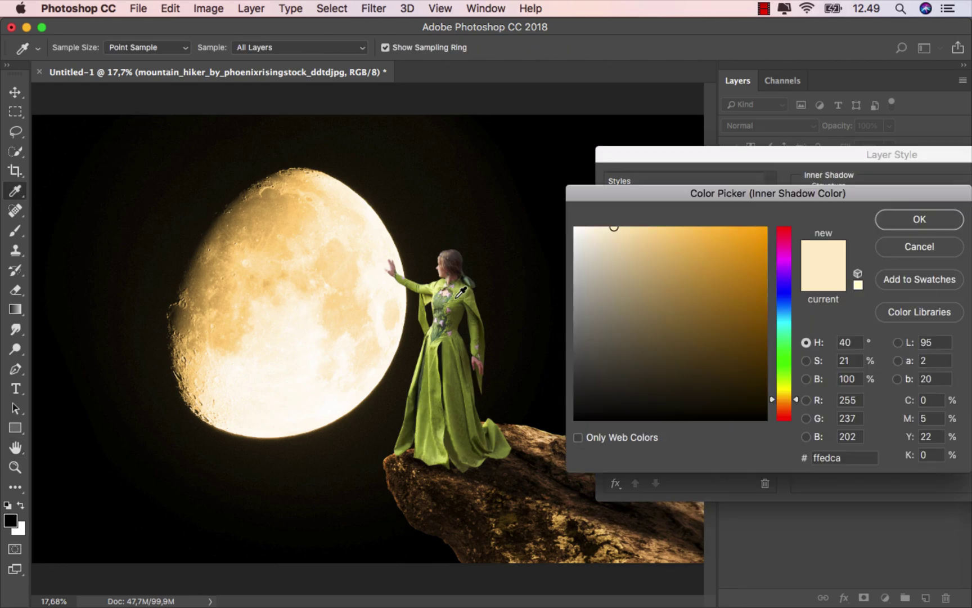
{"action": "left_click", "coordinate": [290, 217]}
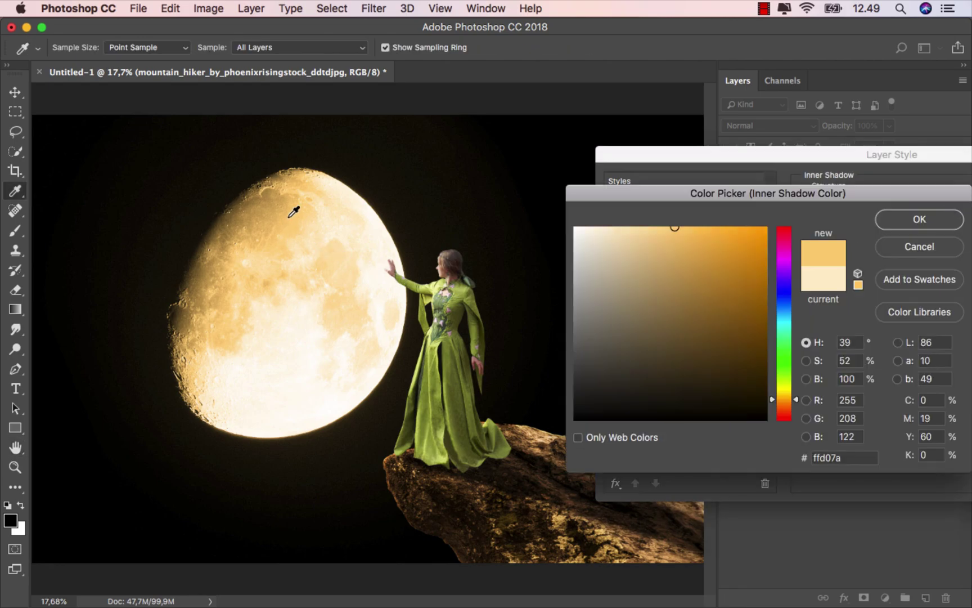
{"action": "left_click", "coordinate": [895, 224]}
{"action": "scroll", "coordinate": [597, 450], "scroll_direction": "up", "scroll_amount": 2}
{"action": "scroll", "coordinate": [596, 451], "scroll_direction": "up", "scroll_amount": 2}
{"action": "scroll", "coordinate": [597, 450], "scroll_direction": "up", "scroll_amount": 2}
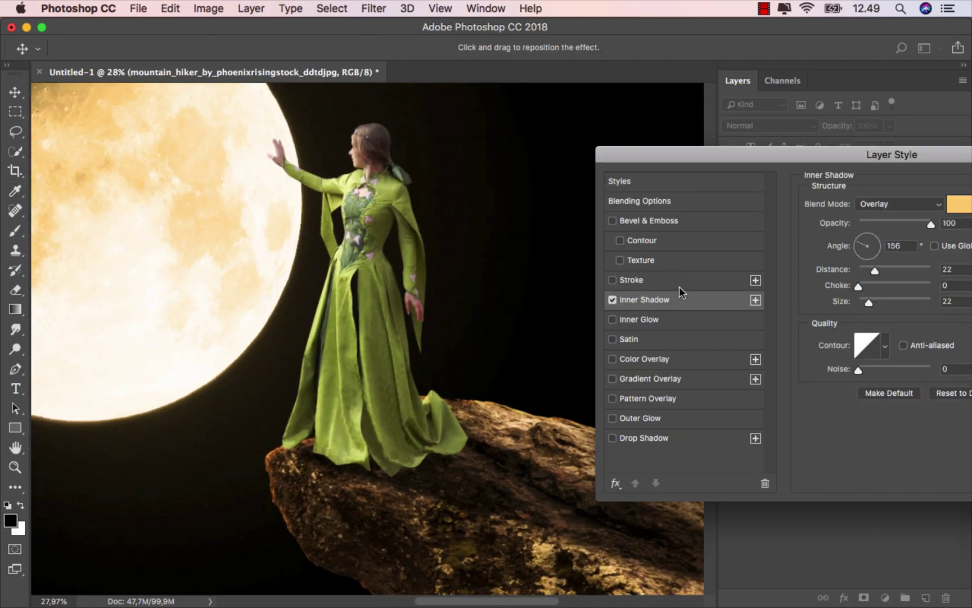
Step: Lighten the inner shadow colour to pale cream and apply the Overlay inner shadow
{"action": "left_click_drag", "start_coordinate": [831, 153], "coordinate": [723, 153]}
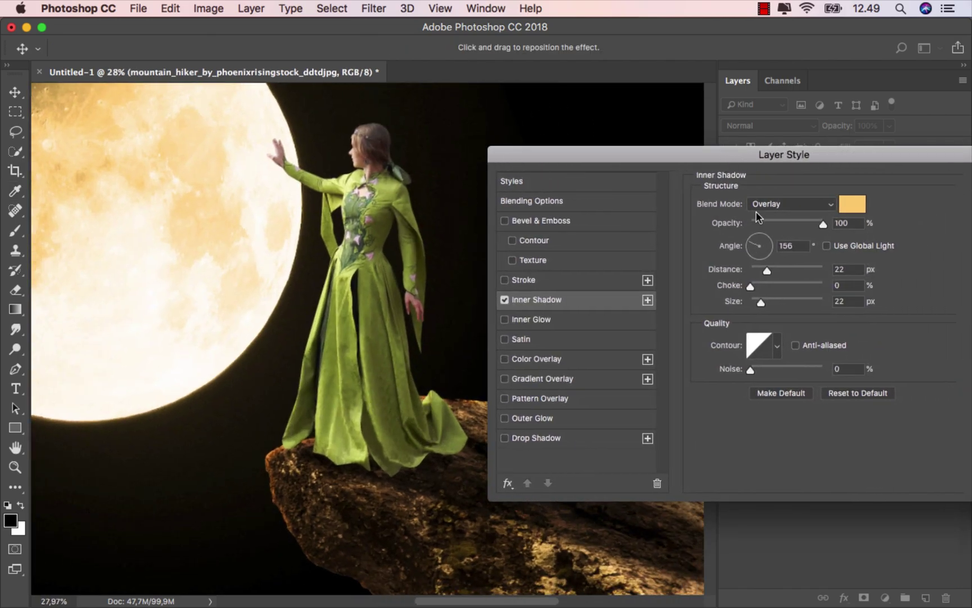
{"action": "left_click", "coordinate": [853, 203]}
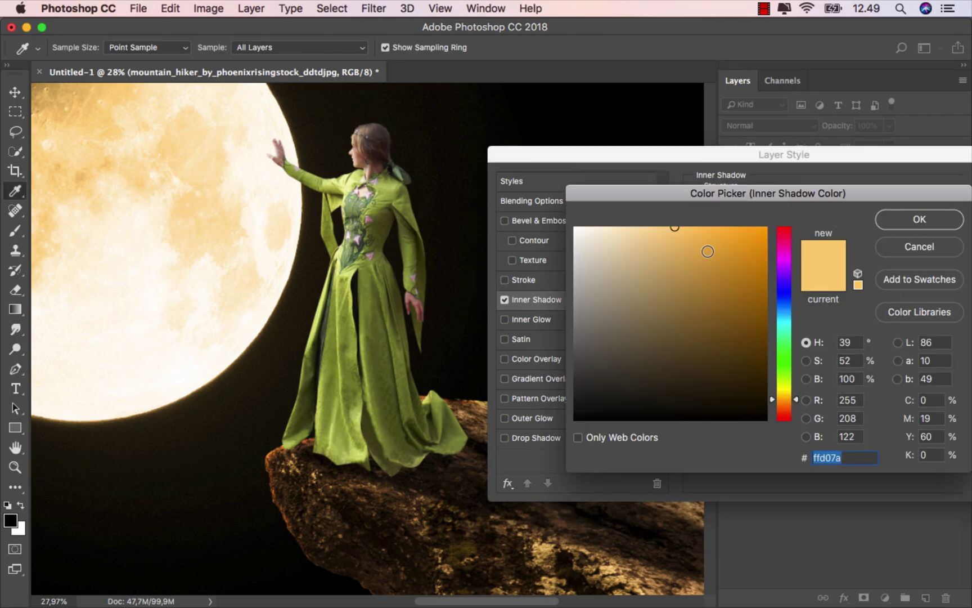
{"action": "mouse_move", "coordinate": [640, 233]}
{"action": "left_mouse_down"}
{"action": "mouse_move", "coordinate": [625, 214]}
{"action": "mouse_move", "coordinate": [607, 215]}
{"action": "left_mouse_up"}
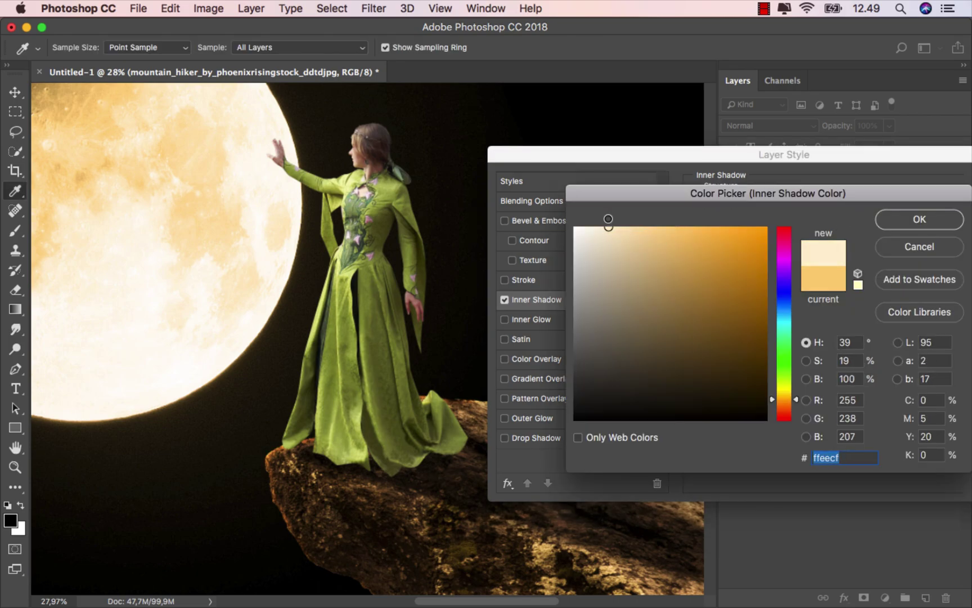
{"action": "left_click", "coordinate": [893, 215]}
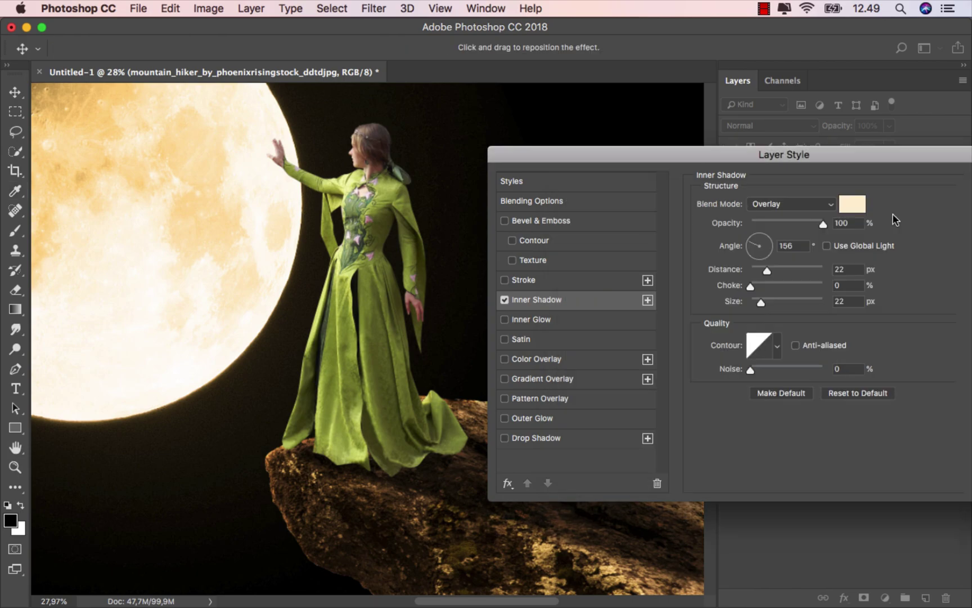
{"action": "left_click_drag", "start_coordinate": [775, 160], "coordinate": [479, 160]}
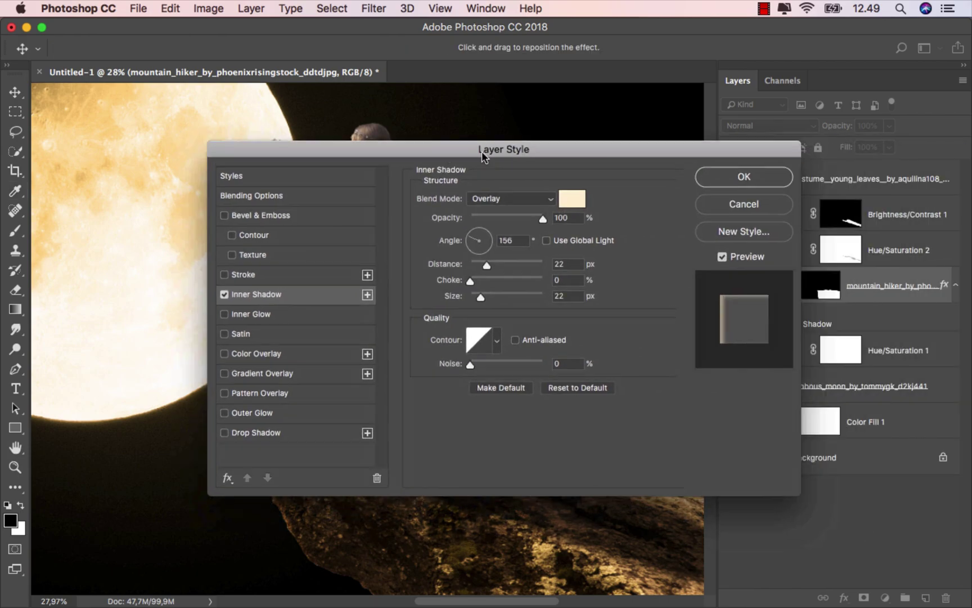
{"action": "left_click", "coordinate": [733, 175]}
Step: Fit the image in view, compare the woman's effects, and target the Brightness/Contrast 1 mask
{"action": "key", "text": "super+0"}
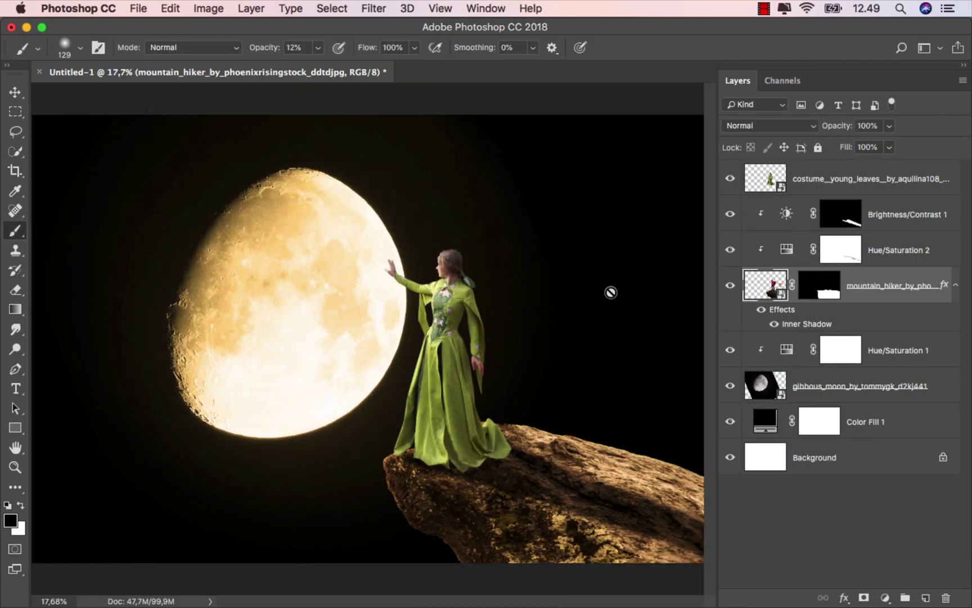
{"action": "left_click", "coordinate": [761, 311]}
{"action": "left_click", "coordinate": [761, 311]}
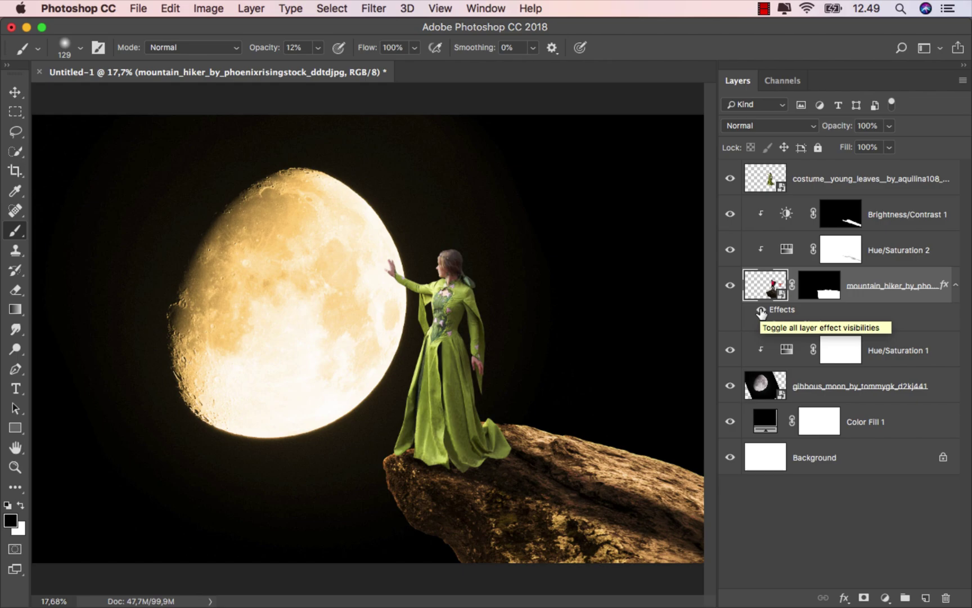
{"action": "left_click", "coordinate": [842, 213]}
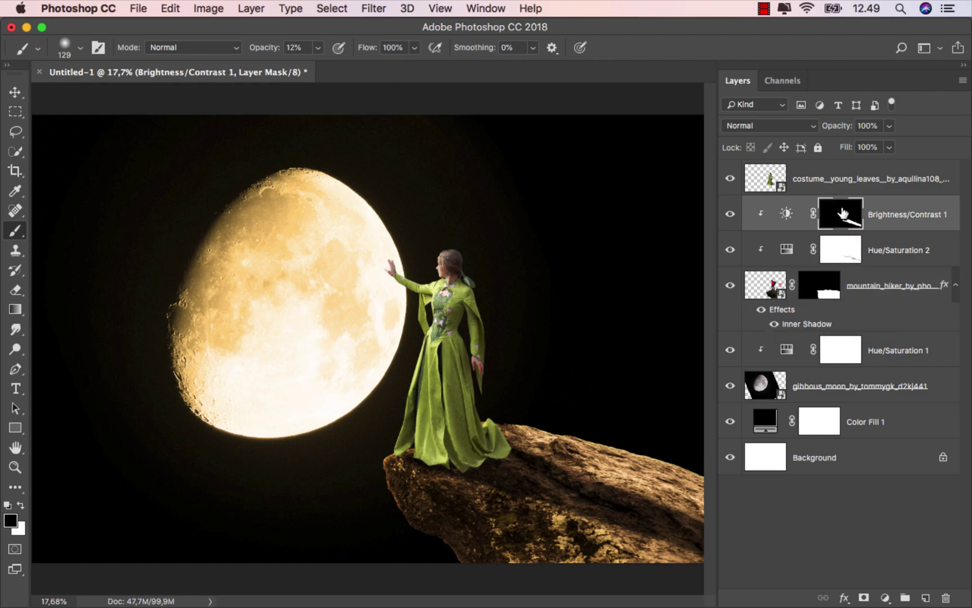
{"action": "left_click", "coordinate": [731, 214]}
{"action": "left_click", "coordinate": [730, 214]}
Step: Zoom onto the rock and set a white brush at 46% opacity
{"action": "scroll", "coordinate": [423, 510], "scroll_direction": "up", "scroll_amount": 3}
{"action": "scroll", "coordinate": [397, 478], "scroll_direction": "up", "scroll_amount": 3}
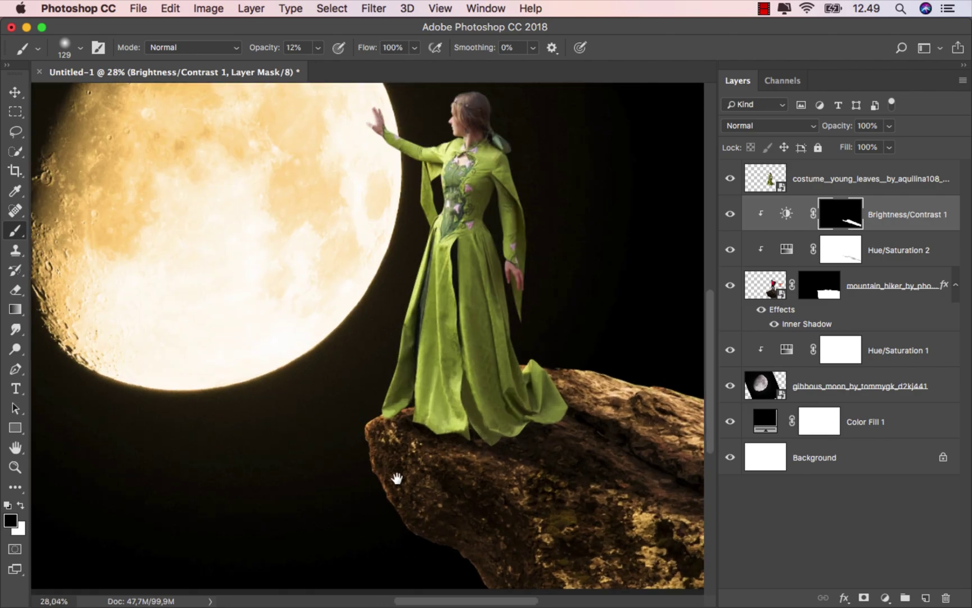
{"action": "scroll", "coordinate": [306, 404], "scroll_direction": "down", "scroll_amount": 2}
{"action": "left_click_drag", "start_coordinate": [281, 398], "coordinate": [349, 401]}
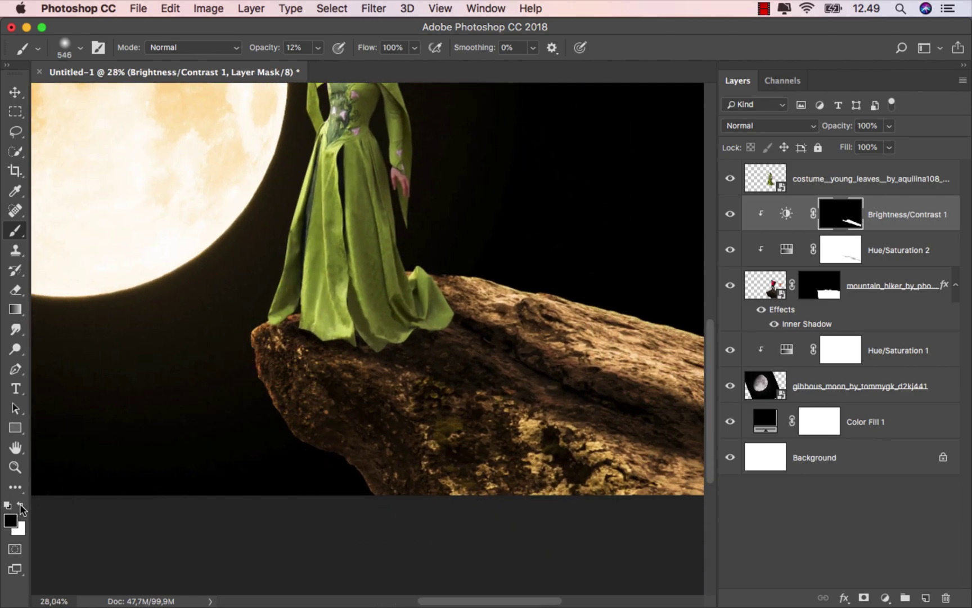
{"action": "left_click", "coordinate": [21, 506]}
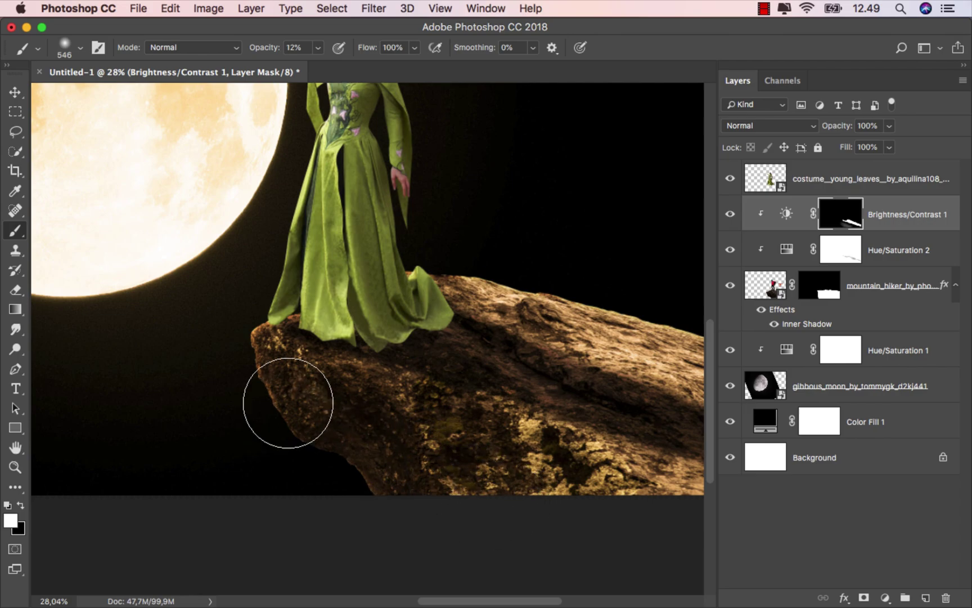
{"action": "left_click_drag", "start_coordinate": [318, 47], "coordinate": [341, 66]}
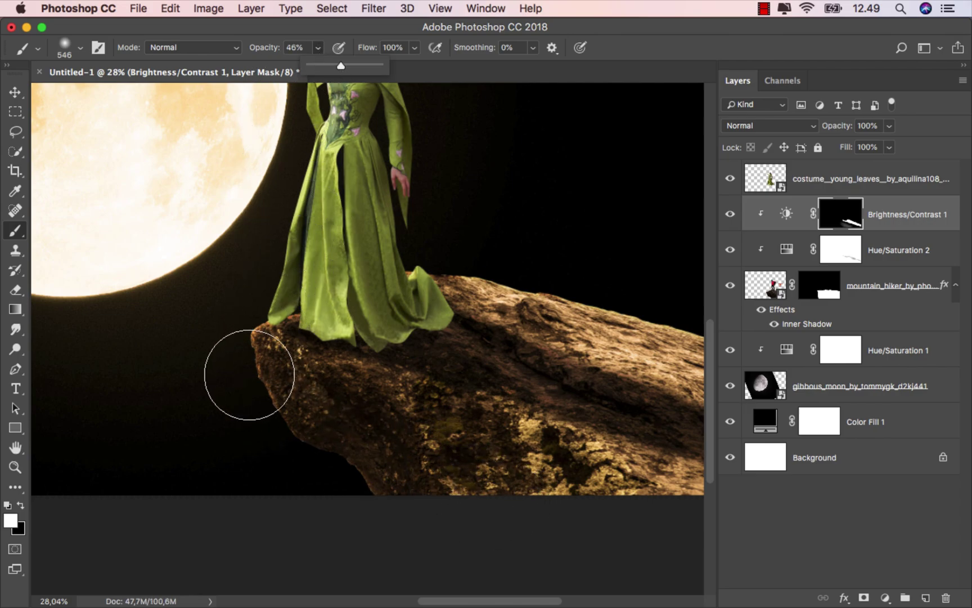
Step: Paint white on the mask along the rock's left edge, underside and lower right
{"action": "mouse_move", "coordinate": [249, 375]}
{"action": "left_mouse_down"}
{"action": "mouse_move", "coordinate": [274, 398]}
{"action": "mouse_move", "coordinate": [358, 419]}
{"action": "left_mouse_up"}
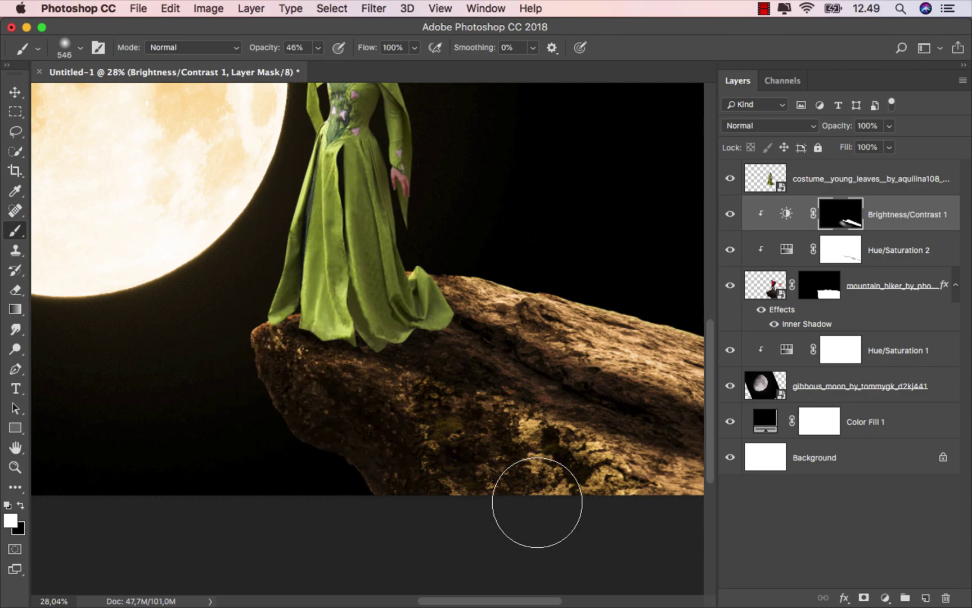
{"action": "mouse_move", "coordinate": [537, 502]}
{"action": "left_mouse_down"}
{"action": "mouse_move", "coordinate": [610, 528]}
{"action": "mouse_move", "coordinate": [400, 463]}
{"action": "mouse_move", "coordinate": [580, 500]}
{"action": "mouse_move", "coordinate": [496, 470]}
{"action": "left_mouse_up"}
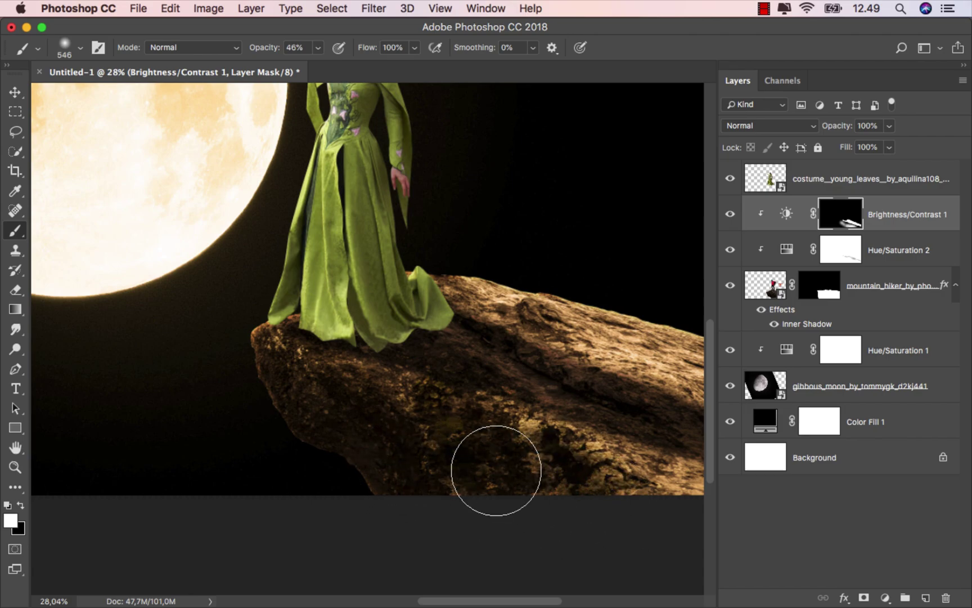
{"action": "left_click_drag", "start_coordinate": [272, 439], "coordinate": [241, 398]}
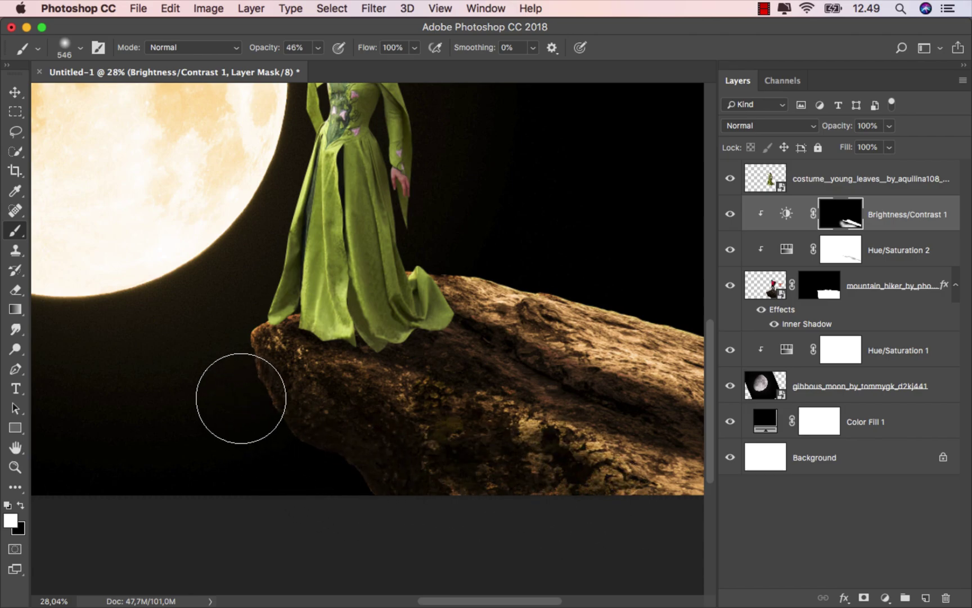
{"action": "left_click_drag", "start_coordinate": [339, 426], "coordinate": [209, 395]}
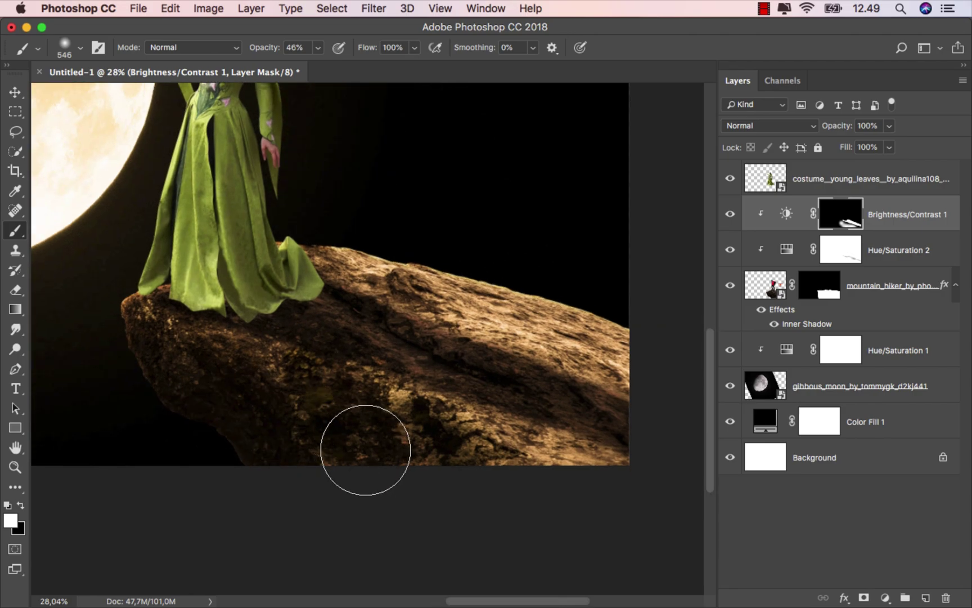
{"action": "mouse_move", "coordinate": [366, 450]}
{"action": "left_mouse_down"}
{"action": "mouse_move", "coordinate": [625, 499]}
{"action": "mouse_move", "coordinate": [409, 457]}
{"action": "mouse_move", "coordinate": [574, 506]}
{"action": "left_mouse_up"}
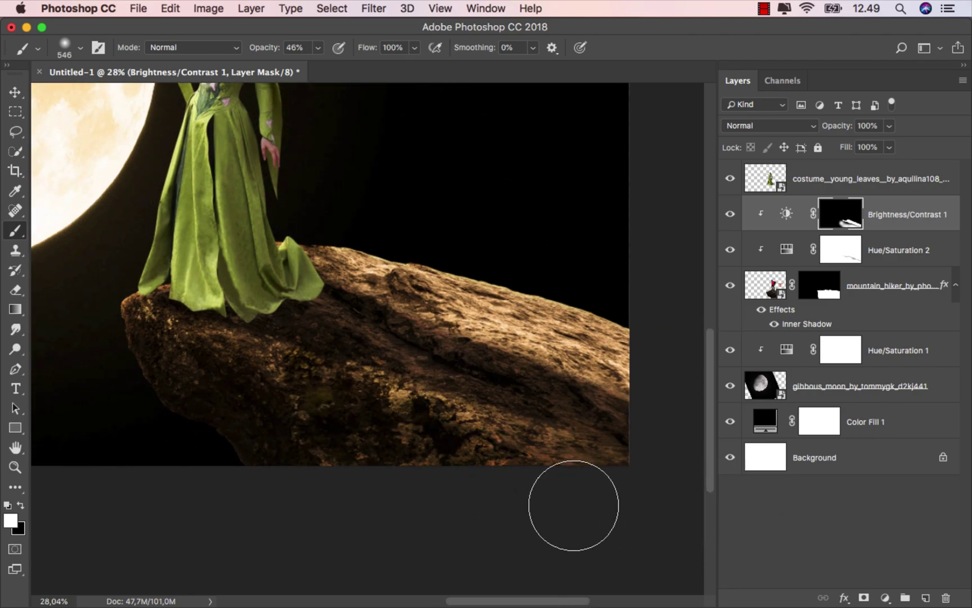
Step: With a much larger brush, paint above the rock's right end, then swap colours
{"action": "scroll", "coordinate": [373, 434], "scroll_direction": "down", "scroll_amount": 5}
{"action": "scroll", "coordinate": [539, 493], "scroll_direction": "up", "scroll_amount": 2}
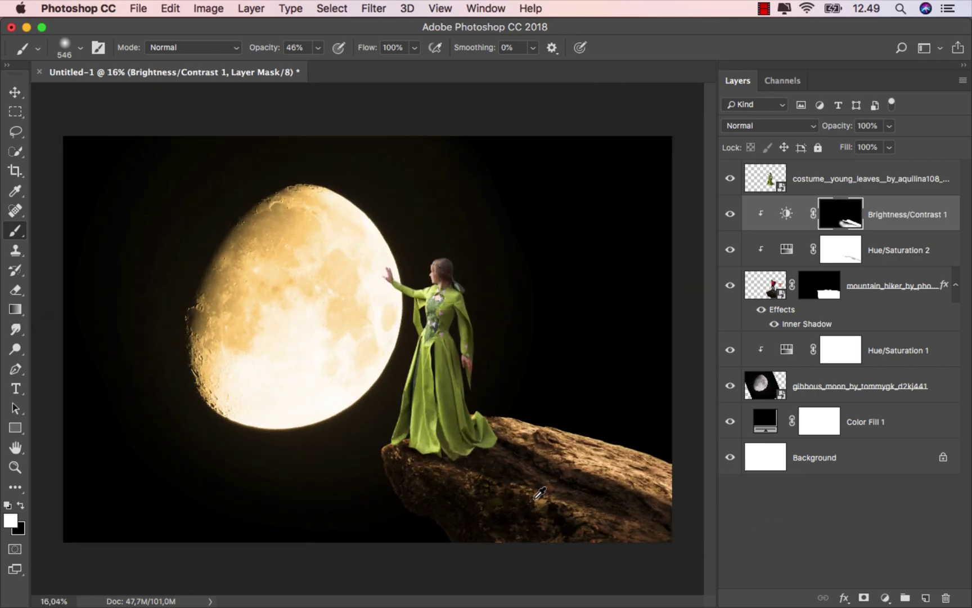
{"action": "scroll", "coordinate": [537, 560], "scroll_direction": "up", "scroll_amount": 1}
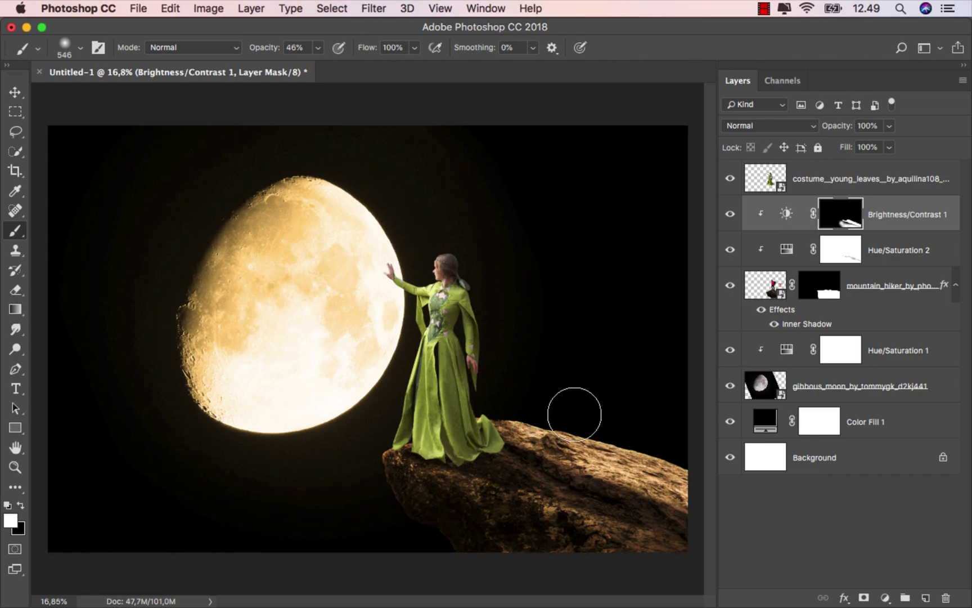
{"action": "scroll", "coordinate": [638, 423], "scroll_direction": "down", "scroll_amount": 1}
{"action": "key", "text": "bracketright"}
{"action": "key", "text": "bracketright"}
{"action": "key", "text": "bracketright"}
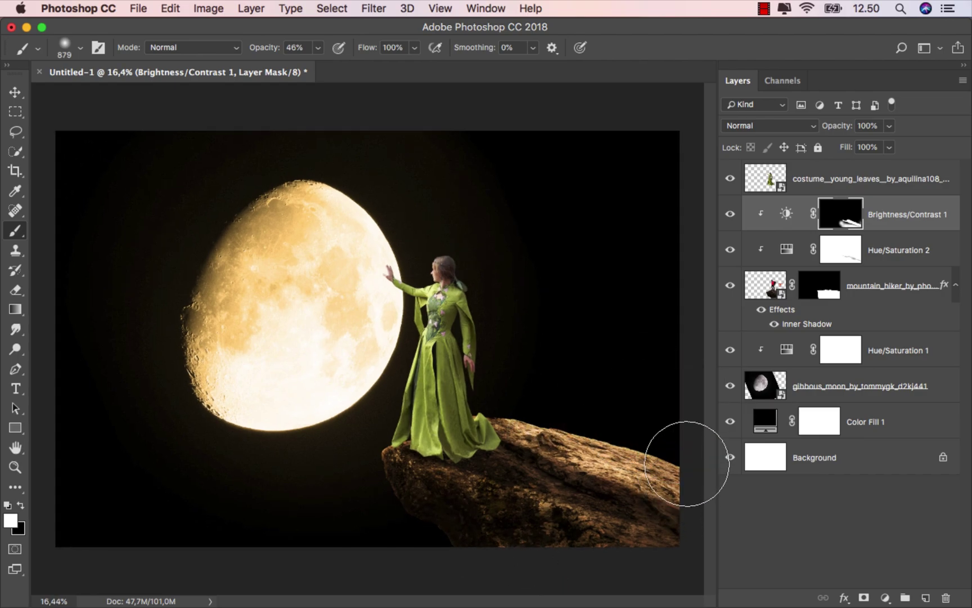
{"action": "mouse_move", "coordinate": [664, 419]}
{"action": "left_mouse_down"}
{"action": "mouse_move", "coordinate": [629, 384]}
{"action": "mouse_move", "coordinate": [646, 419]}
{"action": "left_mouse_up"}
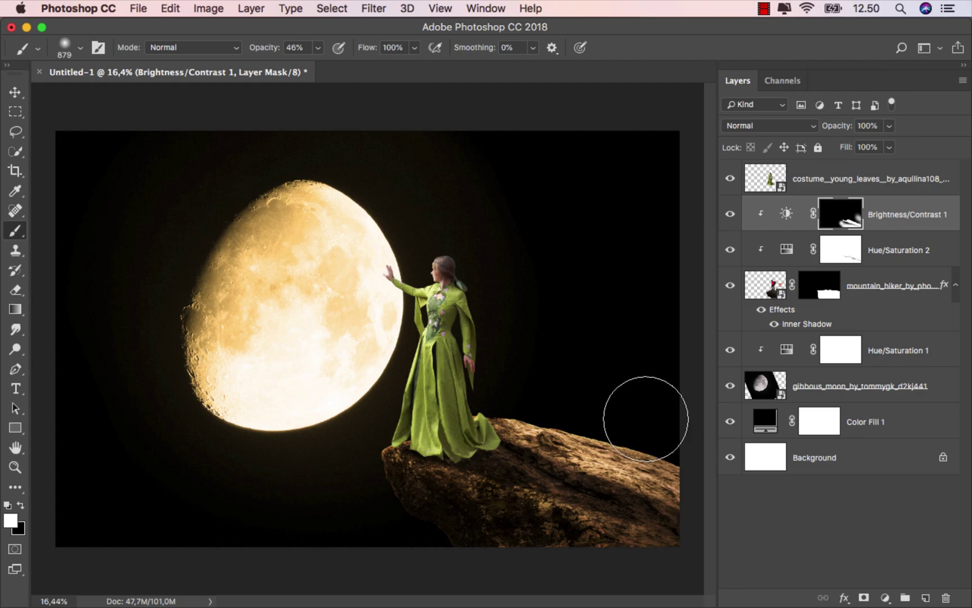
{"action": "key", "text": "x"}
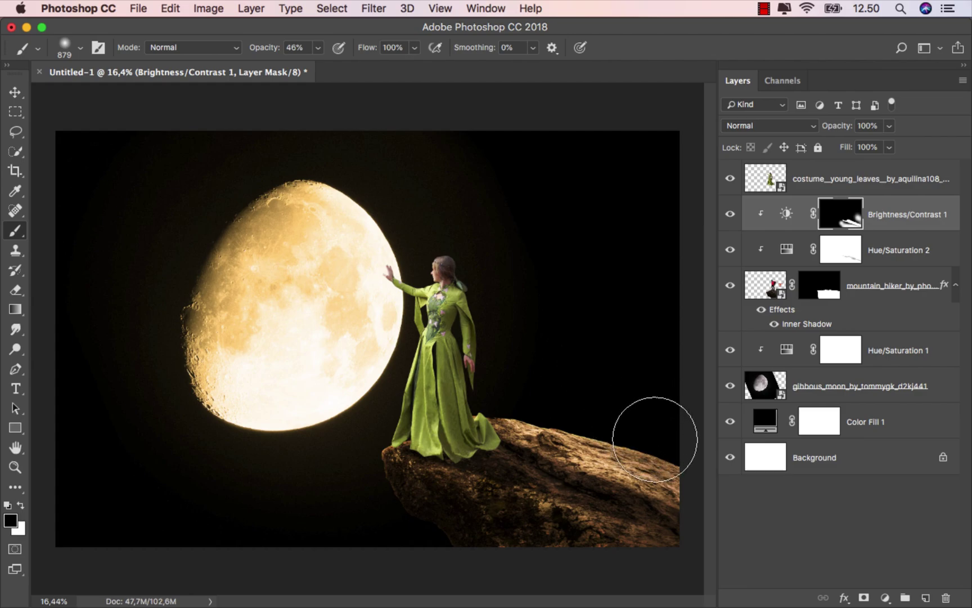
Step: Add a Hue/Saturation adjustment clipped to the costume layer
{"action": "left_click", "coordinate": [22, 90]}
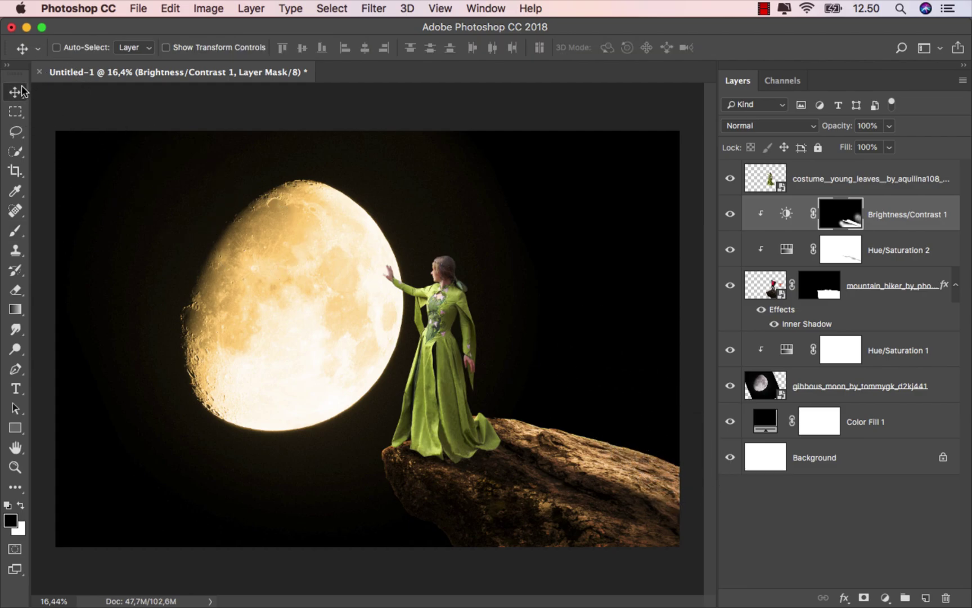
{"action": "left_click", "coordinate": [894, 213]}
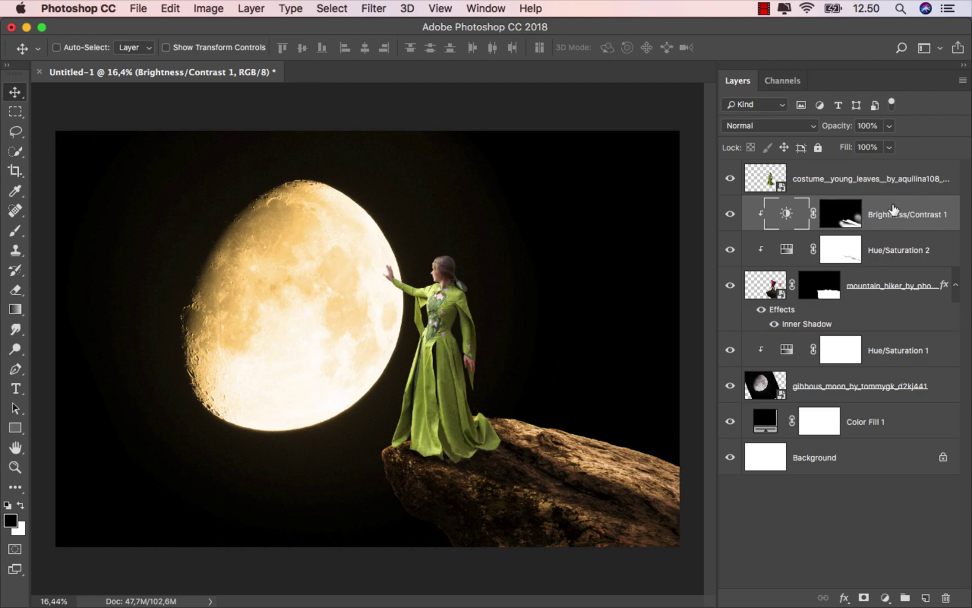
{"action": "left_click", "coordinate": [856, 178]}
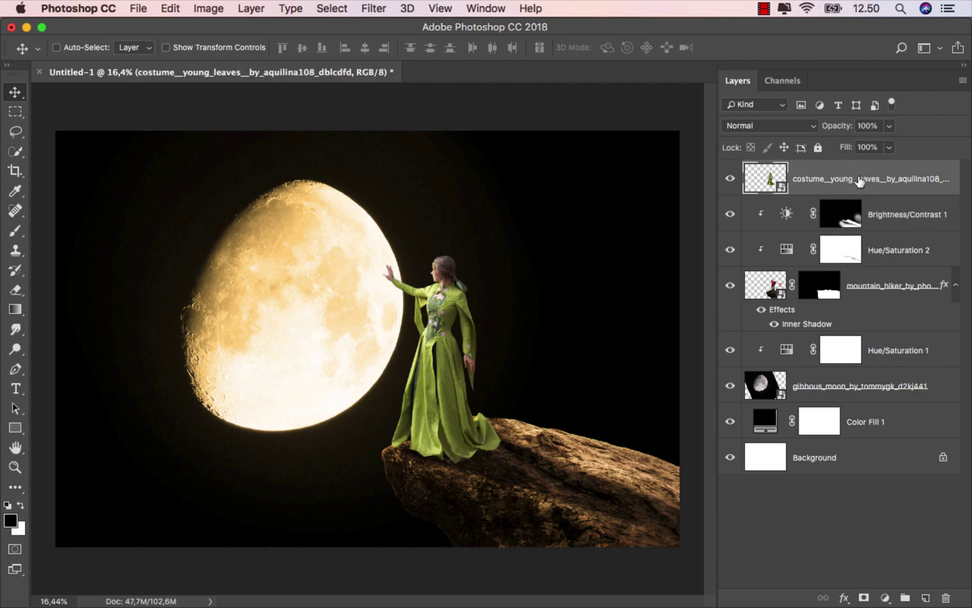
{"action": "left_click", "coordinate": [885, 598]}
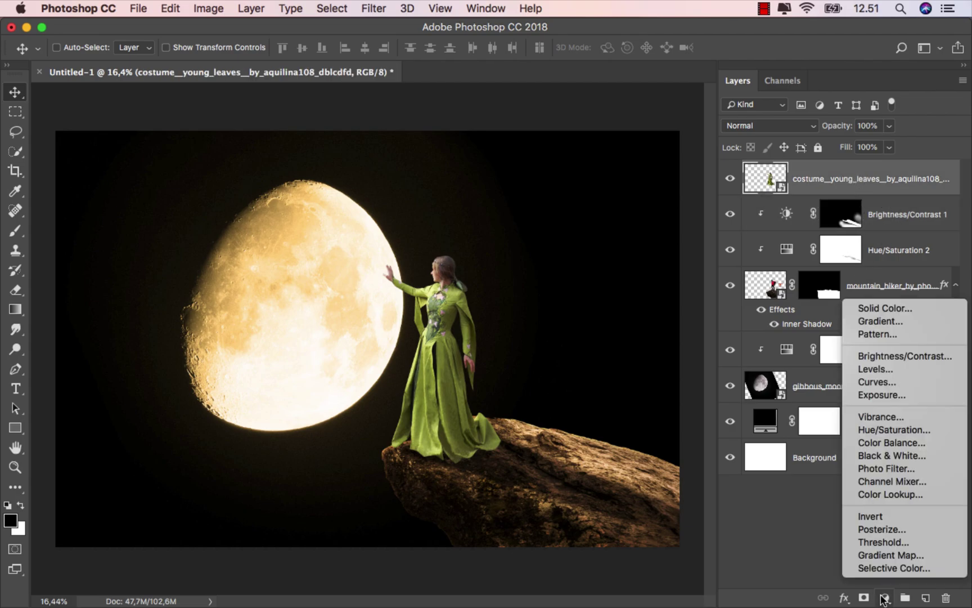
{"action": "left_click", "coordinate": [896, 428]}
{"action": "left_click", "coordinate": [604, 527]}
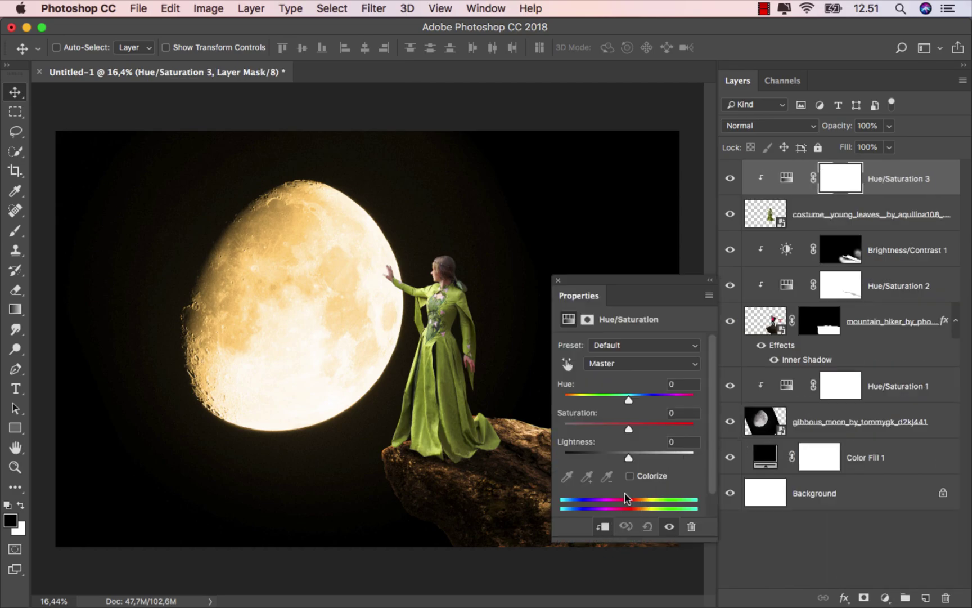
Step: Colorize the gown at hue 40, saturation 100 in Soft Light mode, then compare
{"action": "left_click", "coordinate": [630, 476]}
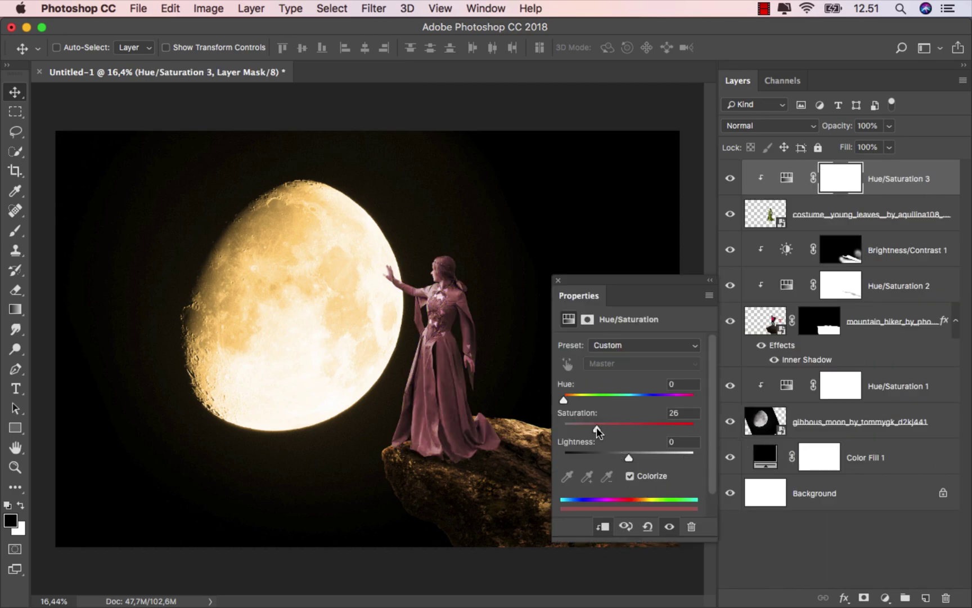
{"action": "left_click_drag", "start_coordinate": [597, 428], "coordinate": [714, 427]}
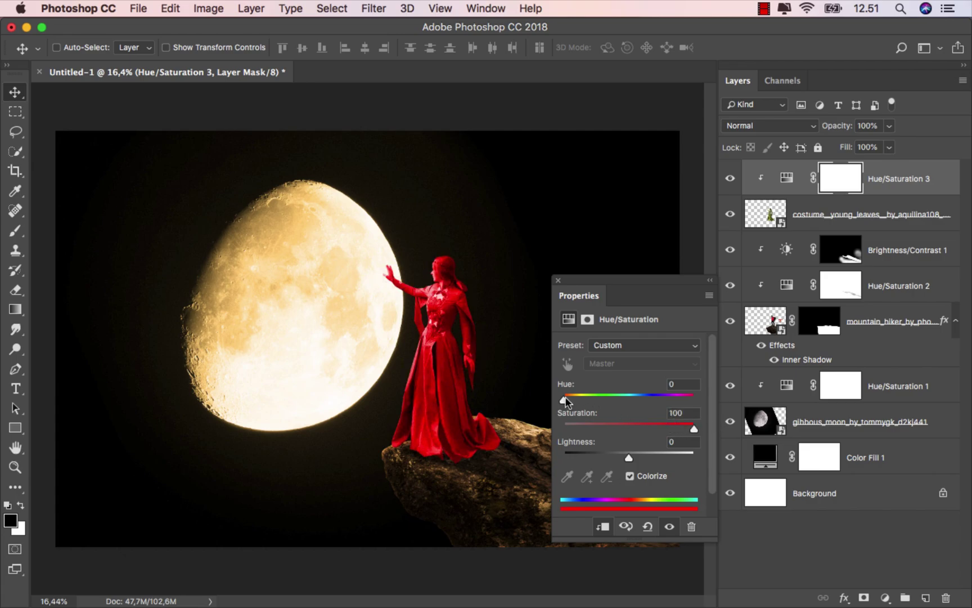
{"action": "left_click_drag", "start_coordinate": [565, 398], "coordinate": [577, 398]}
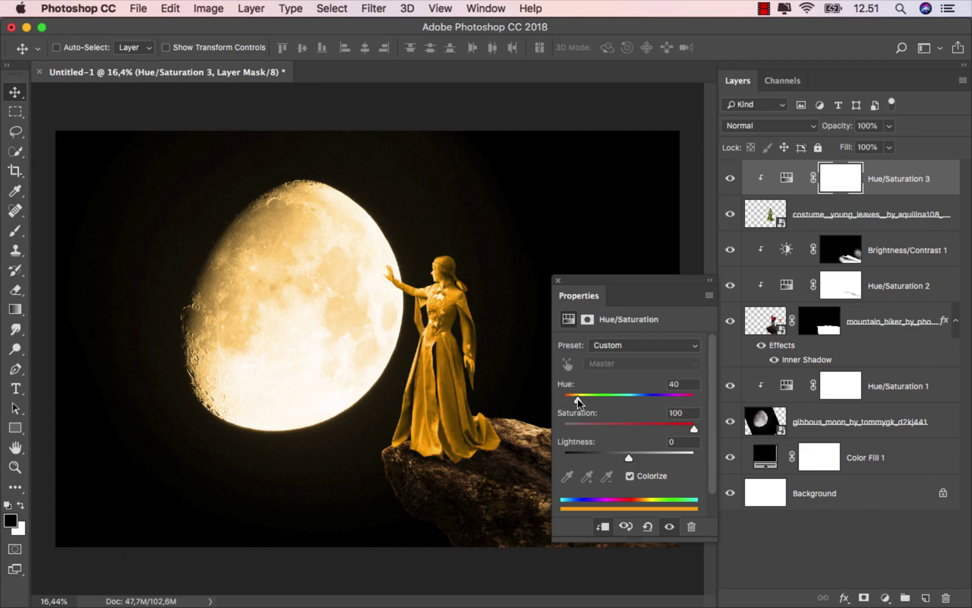
{"action": "left_click", "coordinate": [766, 129]}
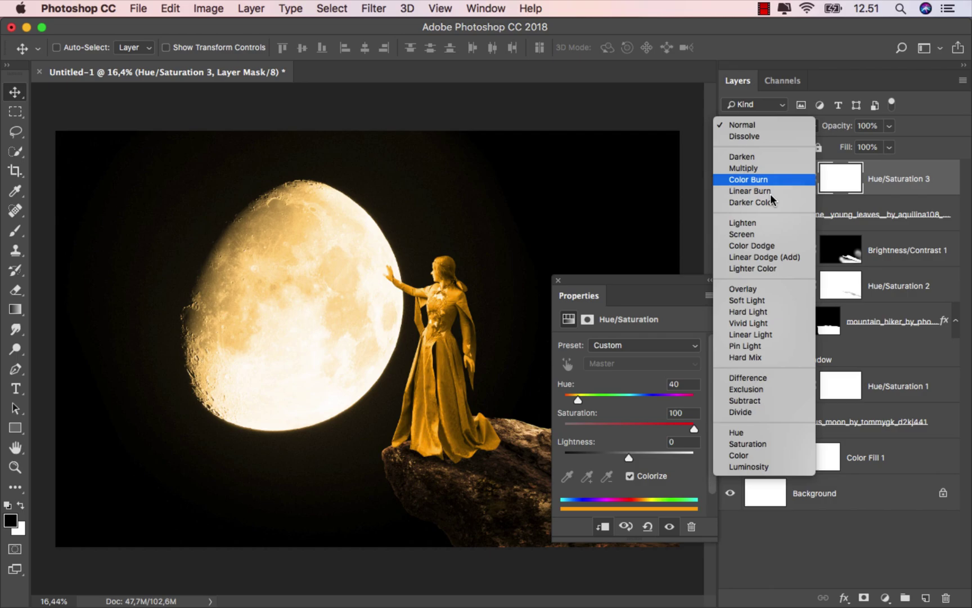
{"action": "left_click", "coordinate": [767, 295]}
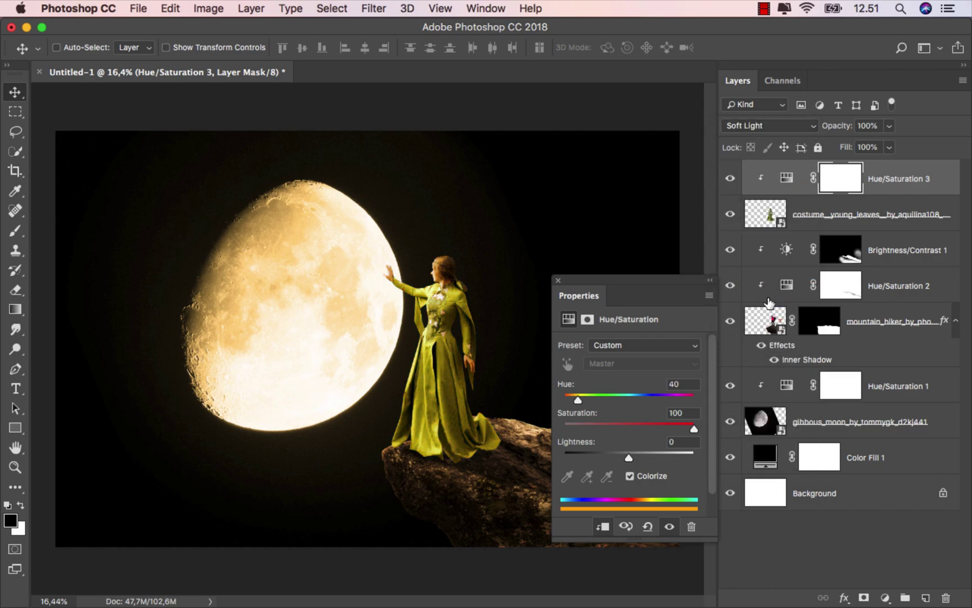
{"action": "left_click", "coordinate": [558, 279]}
{"action": "left_click", "coordinate": [730, 179]}
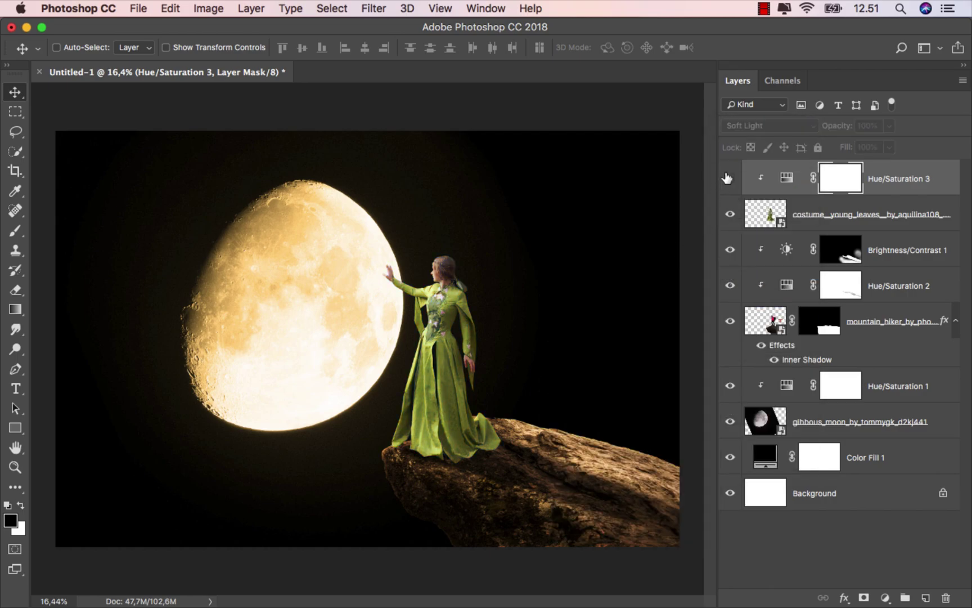
{"action": "left_click", "coordinate": [729, 178]}
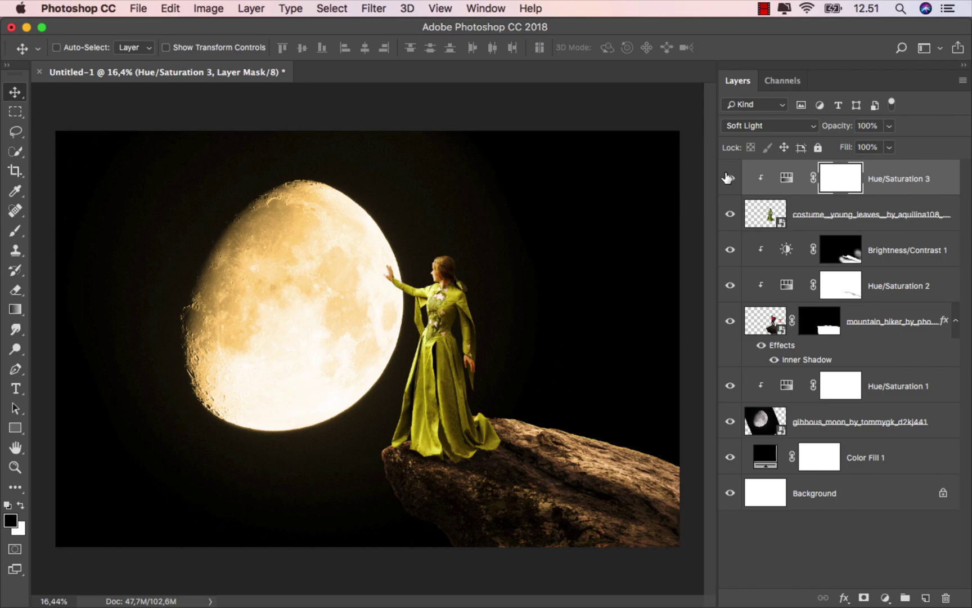
{"action": "left_click", "coordinate": [896, 175]}
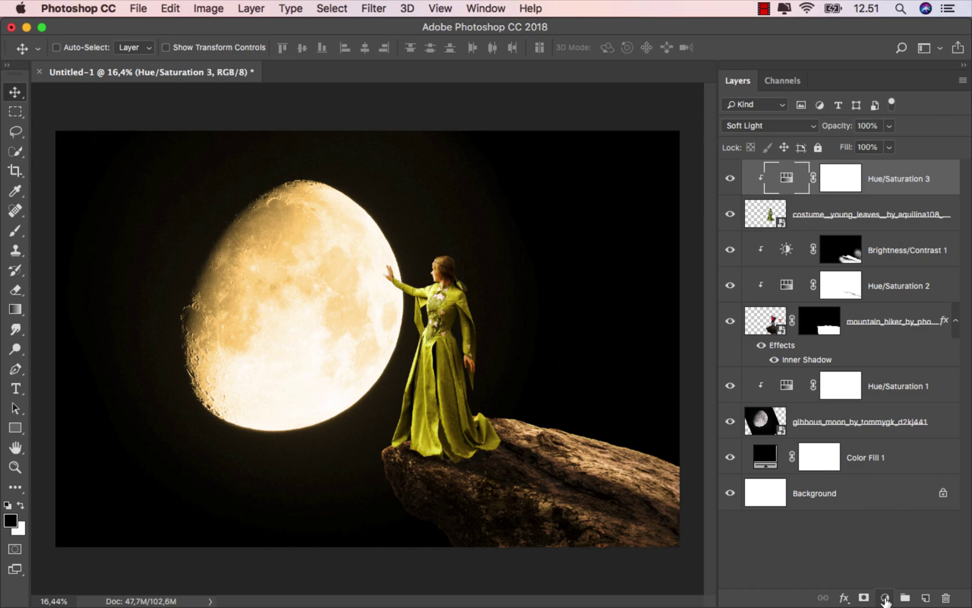
Step: Add a clipped Brightness/Contrast layer at brightness -150 with more contrast, and invert its mask
{"action": "left_click", "coordinate": [885, 598]}
{"action": "left_click", "coordinate": [907, 354]}
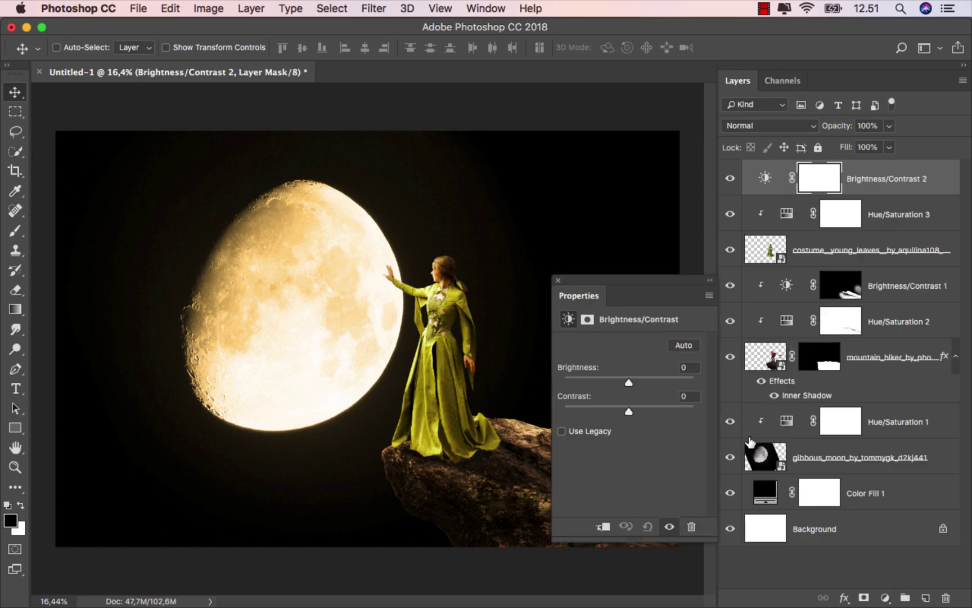
{"action": "left_click", "coordinate": [614, 524]}
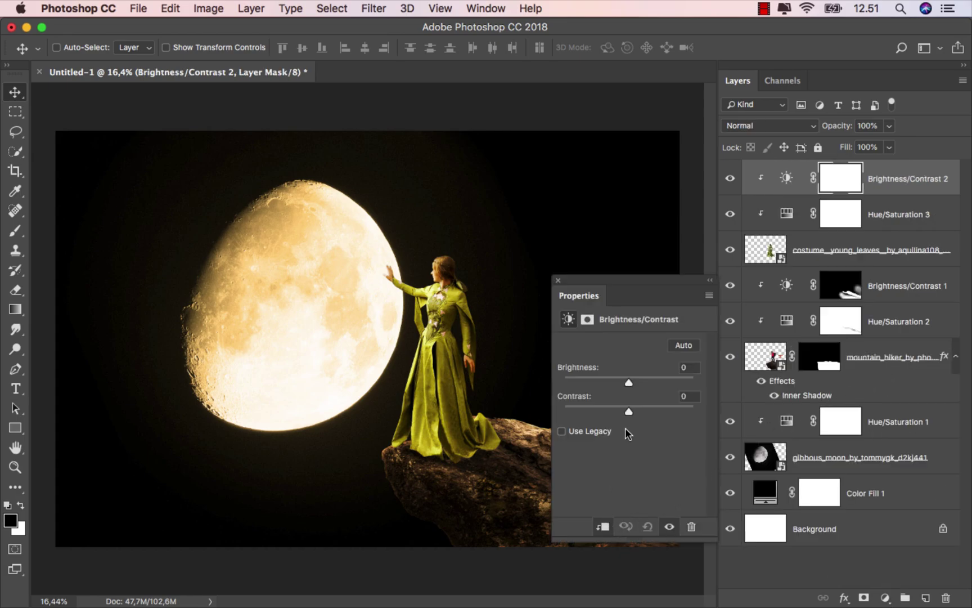
{"action": "left_click_drag", "start_coordinate": [629, 385], "coordinate": [549, 382]}
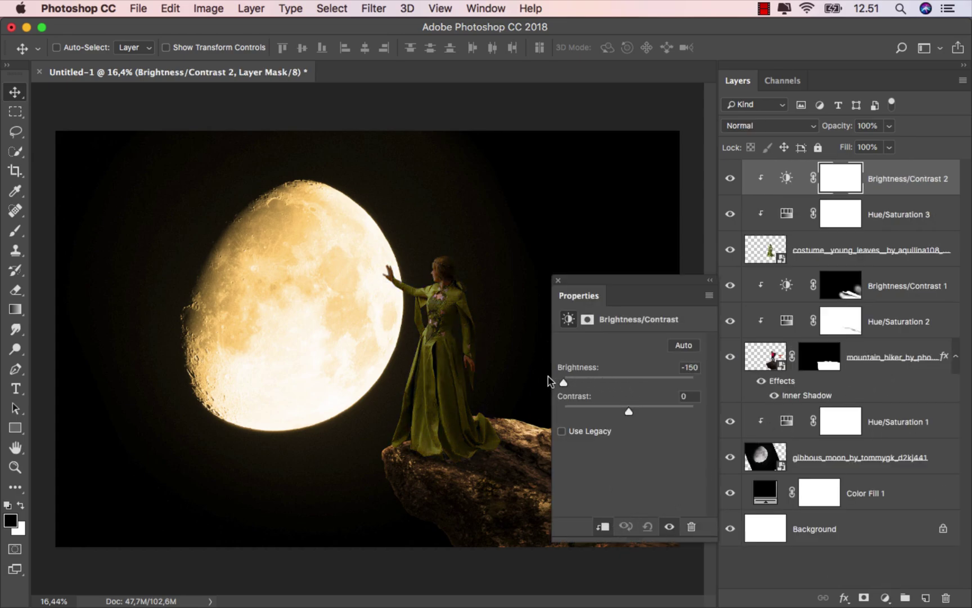
{"action": "left_click_drag", "start_coordinate": [629, 410], "coordinate": [649, 410]}
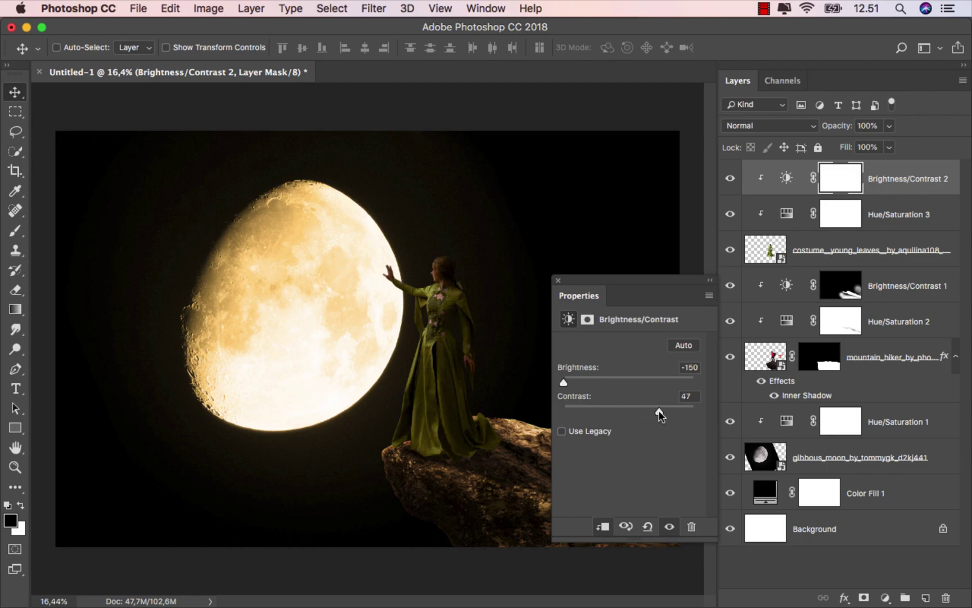
{"action": "left_click", "coordinate": [559, 281]}
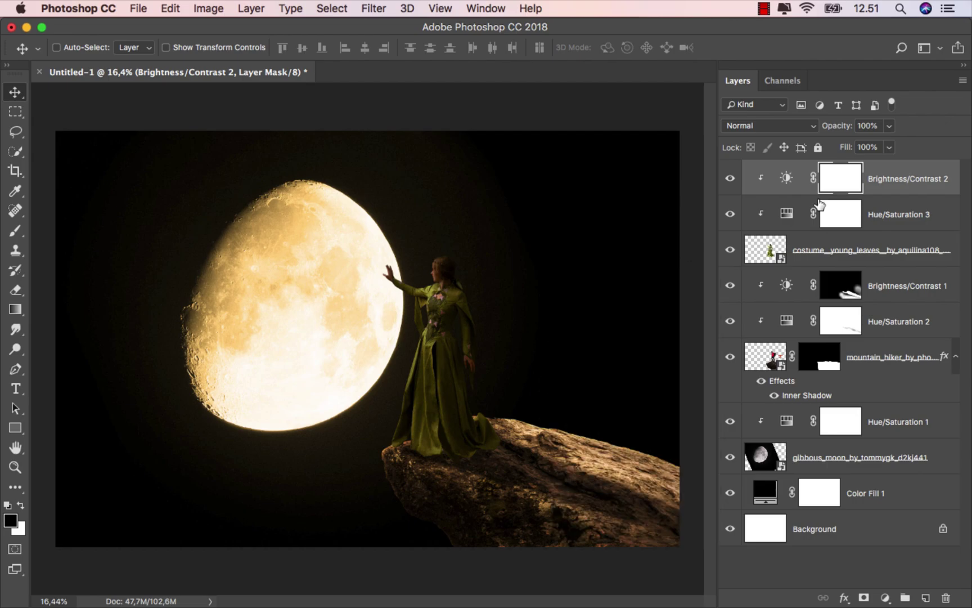
{"action": "key", "text": "super+i"}
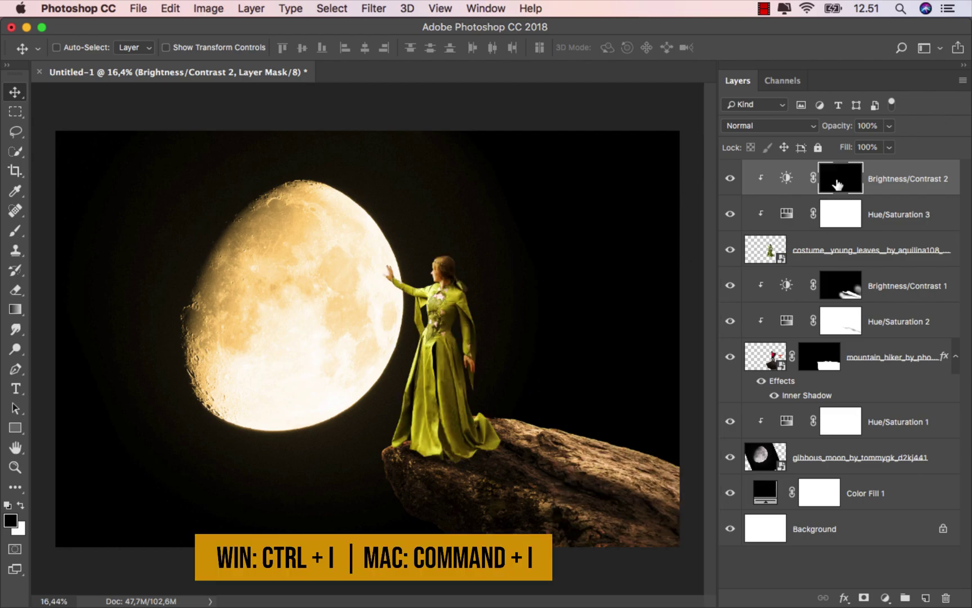
Step: Set up a white brush at 100% opacity, about 149 px
{"action": "left_click", "coordinate": [15, 230]}
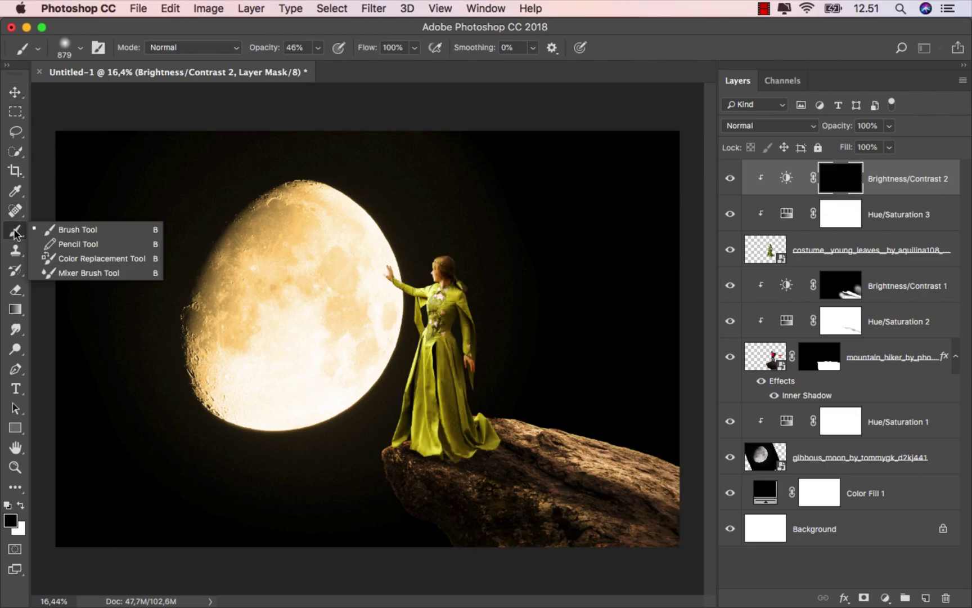
{"action": "left_click", "coordinate": [21, 505]}
{"action": "scroll", "coordinate": [450, 264], "scroll_direction": "up", "scroll_amount": 3}
{"action": "scroll", "coordinate": [478, 230], "scroll_direction": "up", "scroll_amount": 2}
{"action": "left_click_drag", "start_coordinate": [505, 287], "coordinate": [540, 282]}
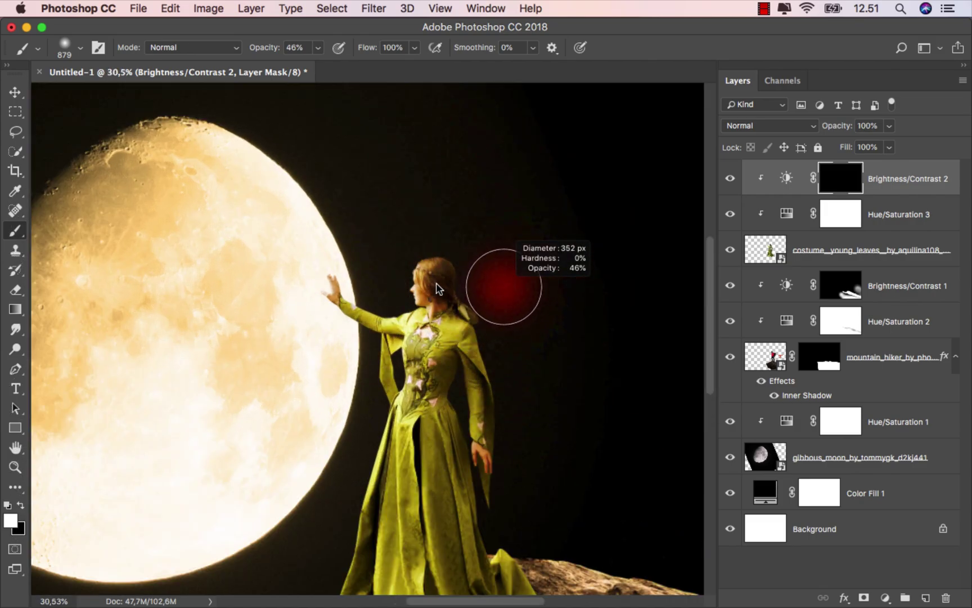
{"action": "scroll", "coordinate": [541, 282], "scroll_direction": "up", "scroll_amount": 2}
{"action": "left_click", "coordinate": [318, 47]}
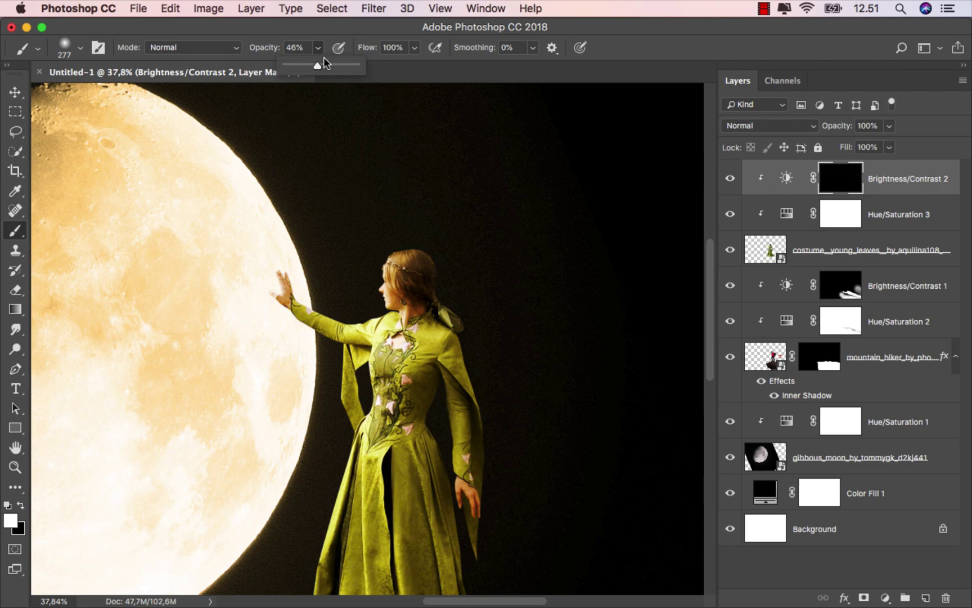
{"action": "left_click_drag", "start_coordinate": [317, 66], "coordinate": [360, 65]}
{"action": "scroll", "coordinate": [479, 275], "scroll_direction": "up", "scroll_amount": 1}
{"action": "scroll", "coordinate": [479, 275], "scroll_direction": "up", "scroll_amount": 1}
{"action": "mouse_move", "coordinate": [418, 238]}
{"action": "left_mouse_down"}
{"action": "mouse_move", "coordinate": [408, 221]}
{"action": "mouse_move", "coordinate": [434, 289]}
{"action": "mouse_move", "coordinate": [486, 354]}
{"action": "mouse_move", "coordinate": [348, 263]}
{"action": "mouse_move", "coordinate": [345, 302]}
{"action": "mouse_move", "coordinate": [370, 409]}
{"action": "left_mouse_up"}
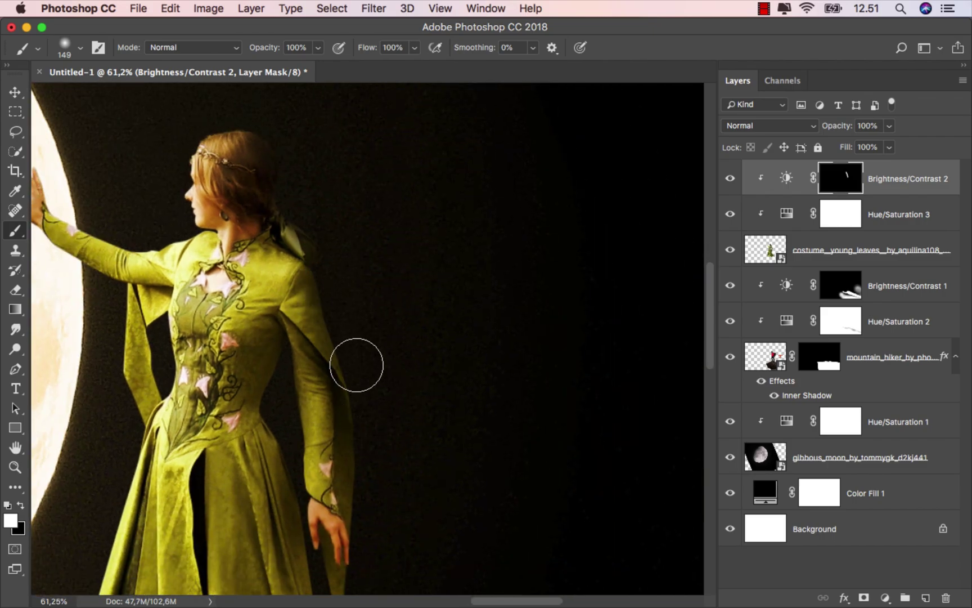
Step: Paint shading along the gown's right edge and the side below the waist
{"action": "scroll", "coordinate": [369, 295], "scroll_direction": "down", "scroll_amount": 1}
{"action": "scroll", "coordinate": [366, 253], "scroll_direction": "down", "scroll_amount": 8}
{"action": "scroll", "coordinate": [362, 212], "scroll_direction": "down", "scroll_amount": 2}
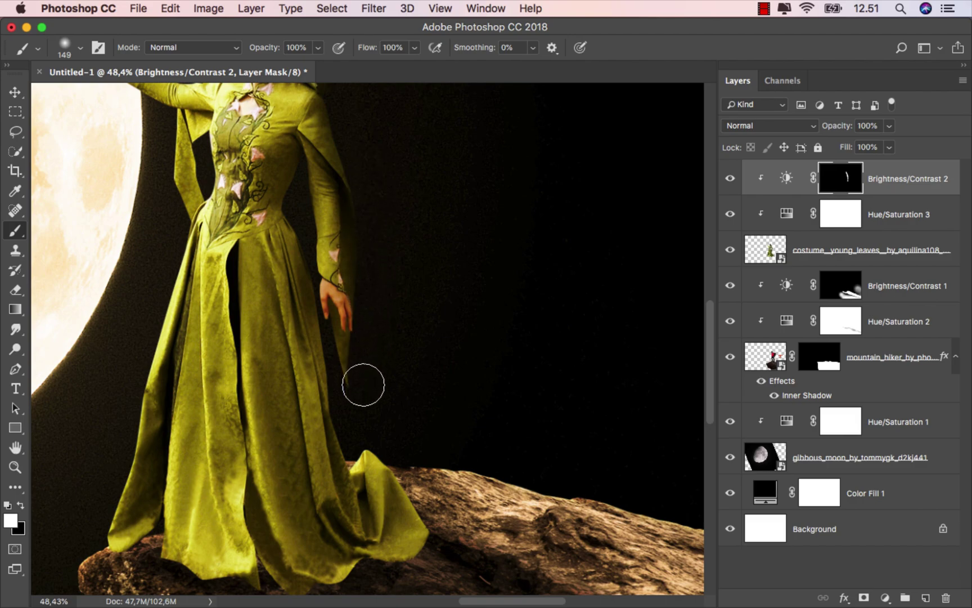
{"action": "left_click_drag", "start_coordinate": [363, 384], "coordinate": [365, 345]}
{"action": "scroll", "coordinate": [356, 311], "scroll_direction": "up", "scroll_amount": 5}
{"action": "scroll", "coordinate": [417, 293], "scroll_direction": "up", "scroll_amount": 3}
{"action": "left_click_drag", "start_coordinate": [390, 294], "coordinate": [392, 284]}
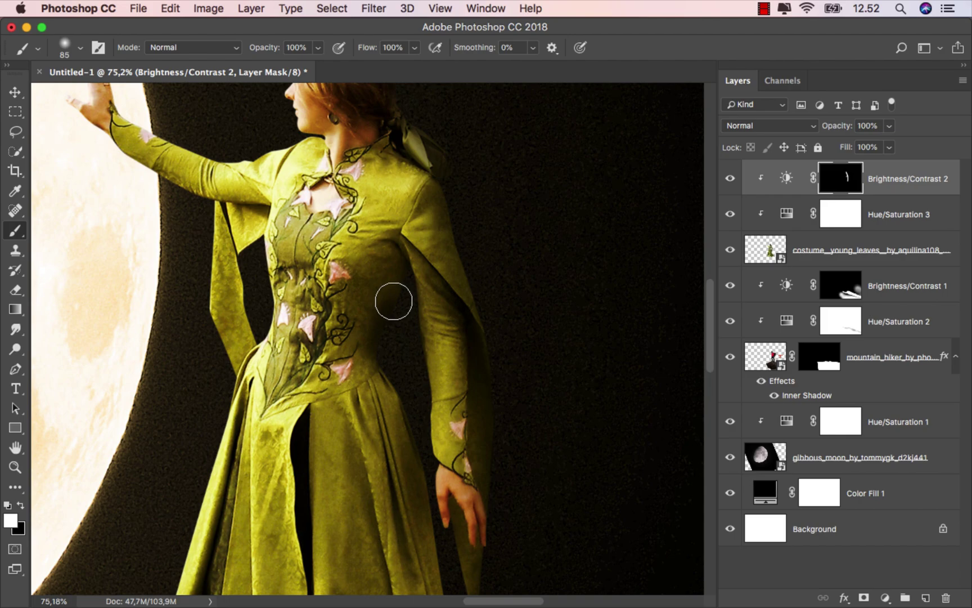
{"action": "left_click_drag", "start_coordinate": [392, 271], "coordinate": [391, 271]}
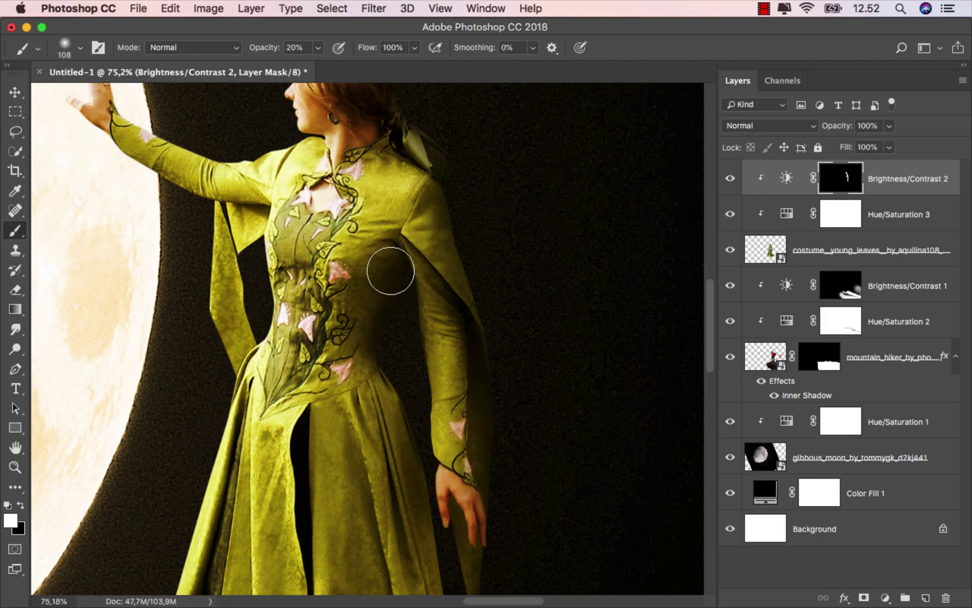
{"action": "scroll", "coordinate": [386, 362], "scroll_direction": "down", "scroll_amount": 3}
{"action": "scroll", "coordinate": [347, 267], "scroll_direction": "down", "scroll_amount": 1}
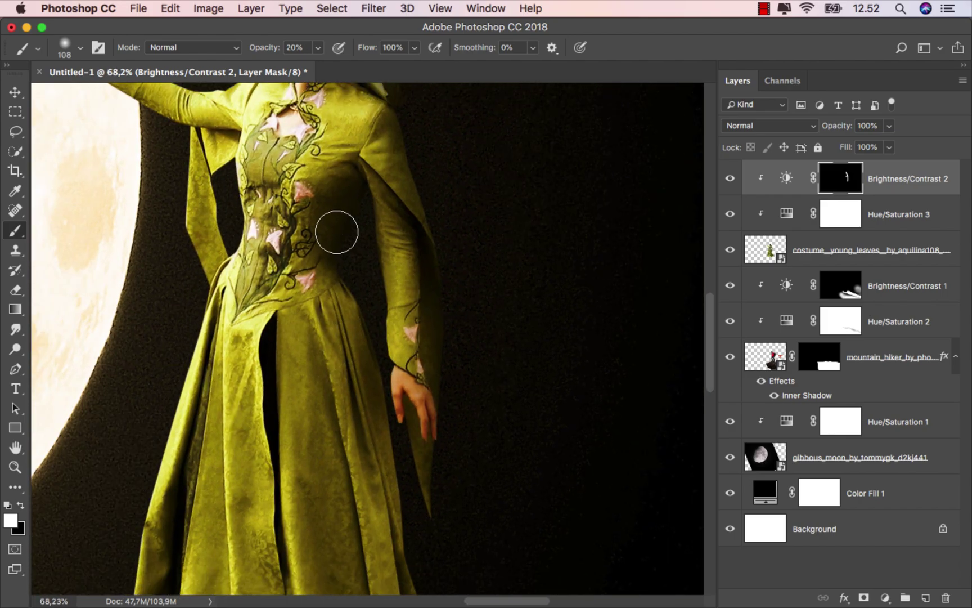
{"action": "left_click_drag", "start_coordinate": [337, 228], "coordinate": [333, 201]}
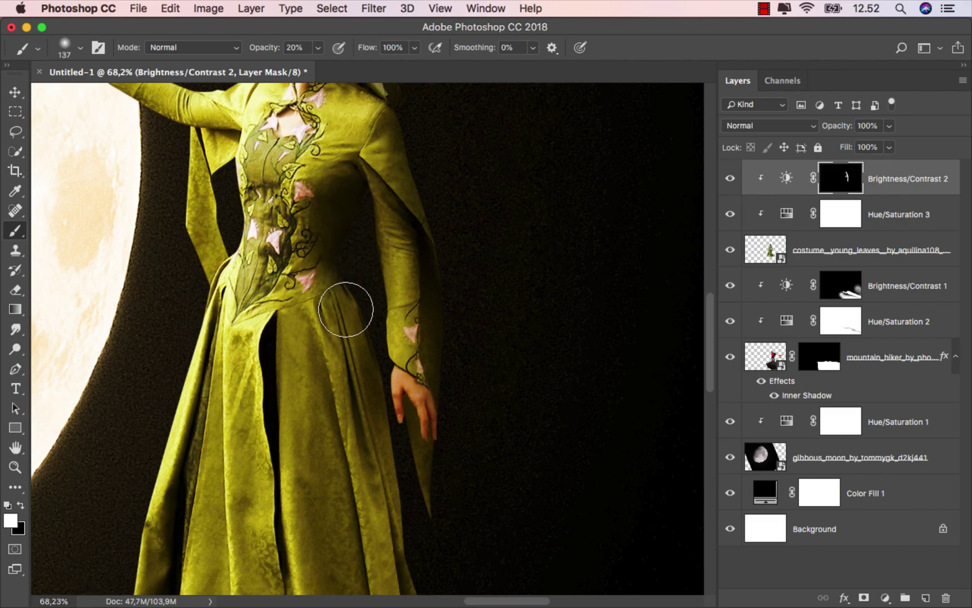
{"action": "left_click_drag", "start_coordinate": [332, 284], "coordinate": [322, 280]}
Step: At 60% opacity and 107 px, paint broad shading over the lower gown
{"action": "left_click_drag", "start_coordinate": [319, 48], "coordinate": [345, 70]}
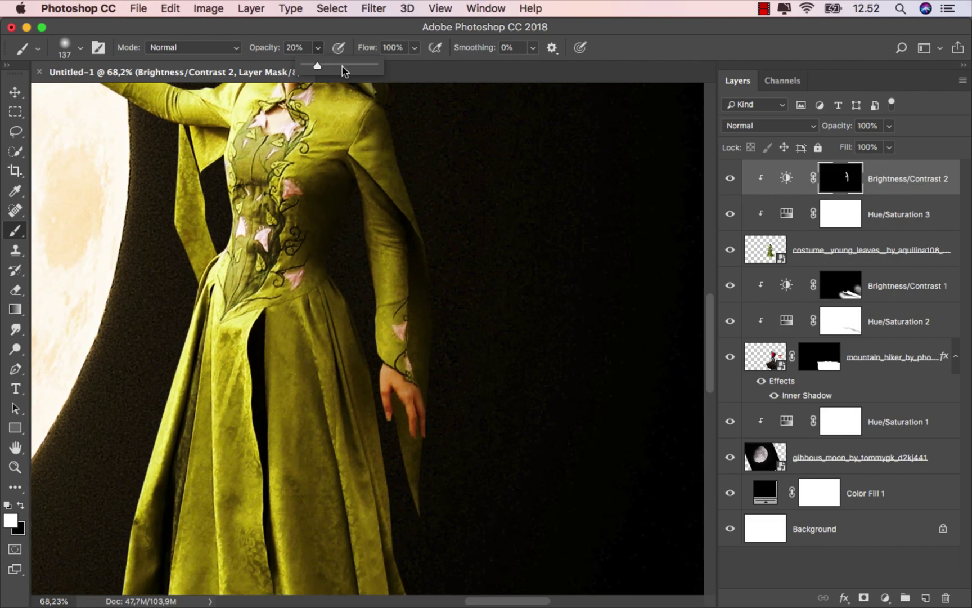
{"action": "left_click_drag", "start_coordinate": [321, 223], "coordinate": [304, 219]}
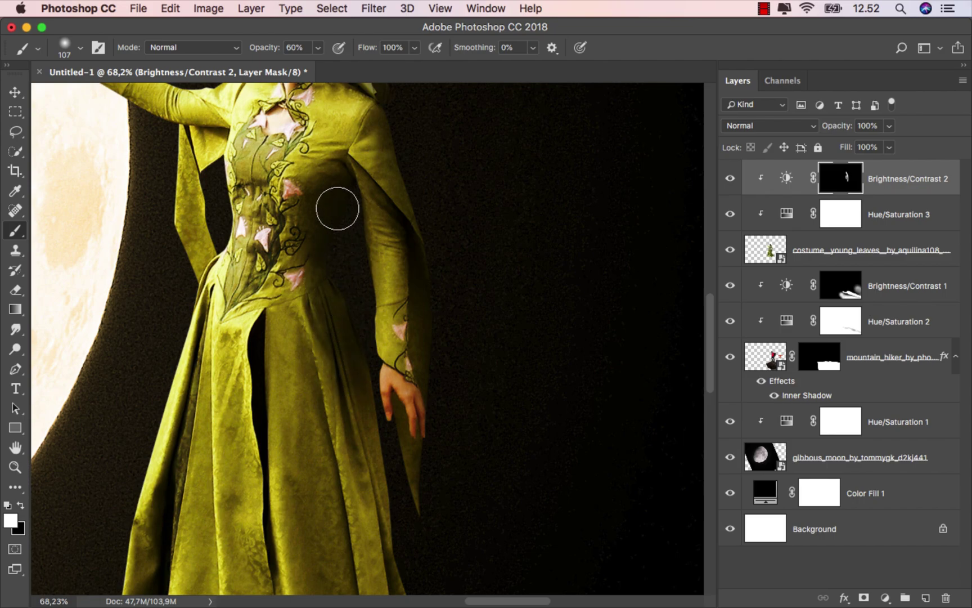
{"action": "left_click_drag", "start_coordinate": [336, 289], "coordinate": [309, 211]}
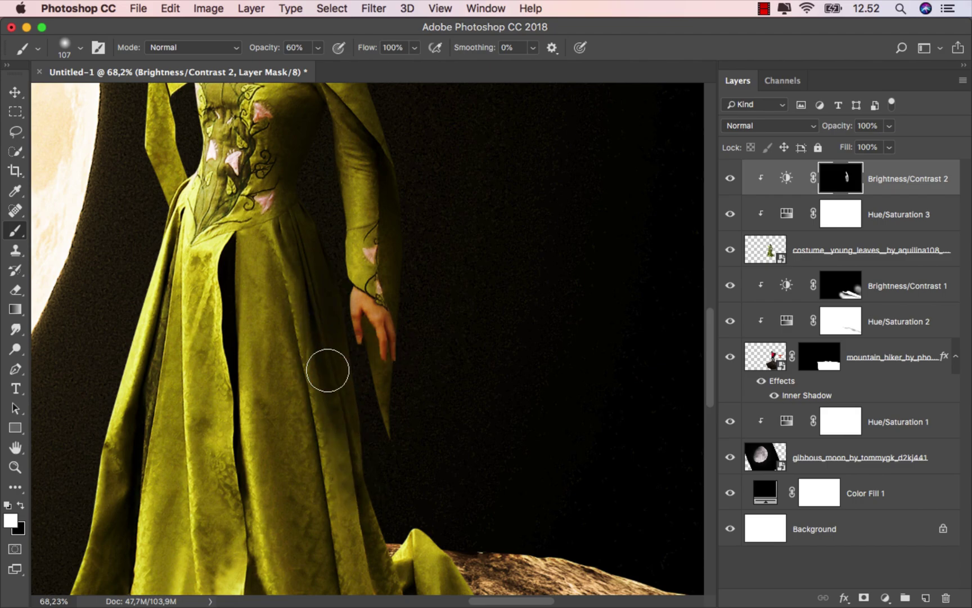
{"action": "scroll", "coordinate": [327, 370], "scroll_direction": "down", "scroll_amount": 3}
{"action": "scroll", "coordinate": [354, 510], "scroll_direction": "down", "scroll_amount": 4}
{"action": "scroll", "coordinate": [348, 367], "scroll_direction": "down", "scroll_amount": 5}
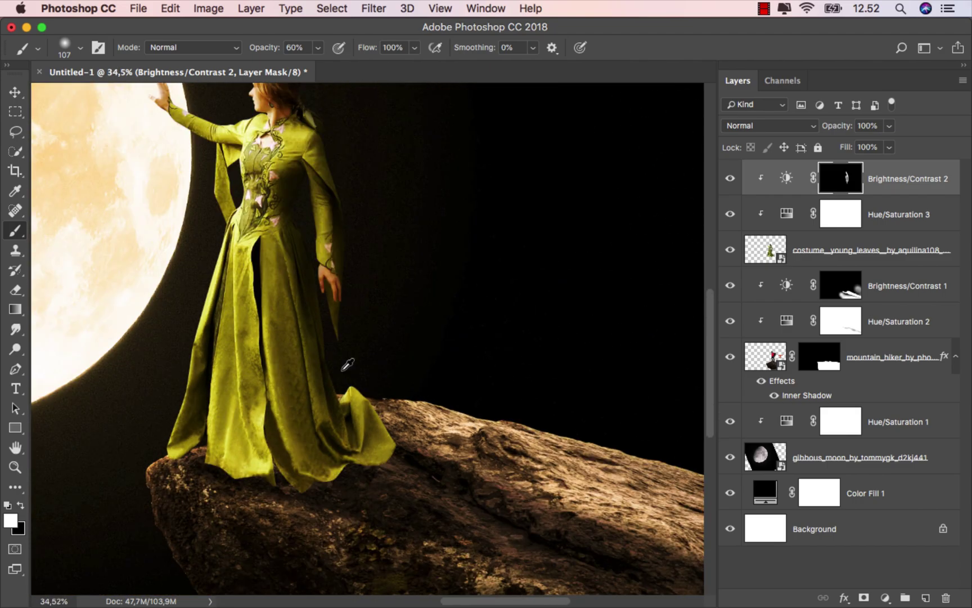
{"action": "scroll", "coordinate": [342, 369], "scroll_direction": "up", "scroll_amount": 2}
{"action": "mouse_move", "coordinate": [332, 404]}
{"action": "left_mouse_down"}
{"action": "mouse_move", "coordinate": [381, 439]}
{"action": "mouse_move", "coordinate": [384, 410]}
{"action": "mouse_move", "coordinate": [307, 497]}
{"action": "mouse_move", "coordinate": [277, 498]}
{"action": "mouse_move", "coordinate": [282, 463]}
{"action": "left_mouse_up"}
Step: Lower the brush opacity to 10%, then toggle the darkening adjustment to compare
{"action": "key", "text": "1"}
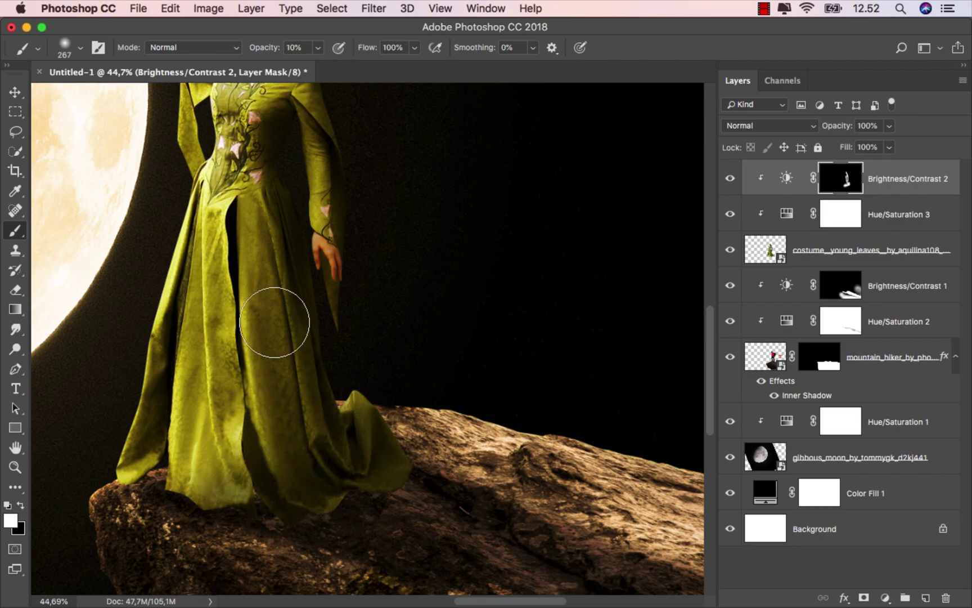
{"action": "left_click_drag", "start_coordinate": [260, 248], "coordinate": [236, 247]}
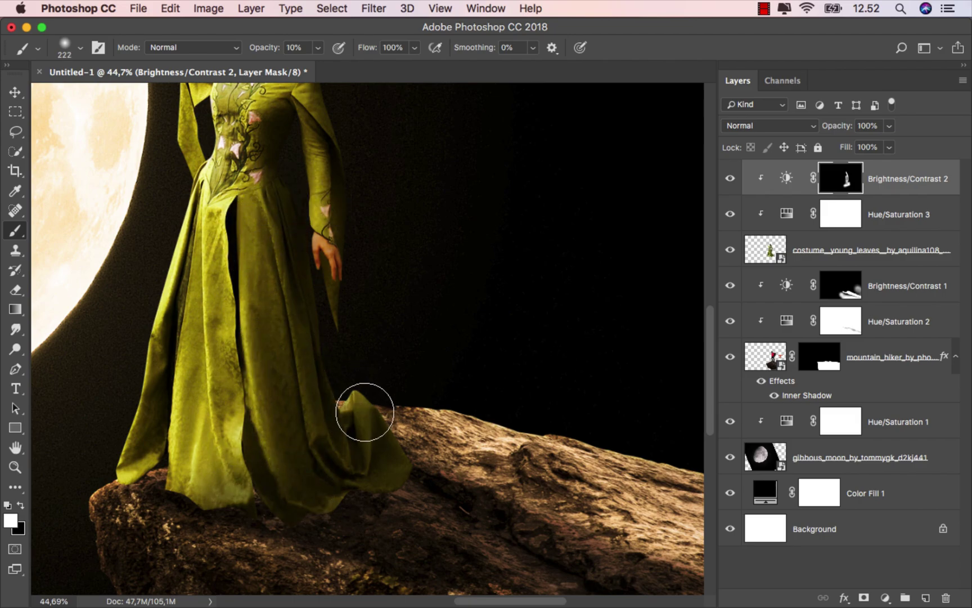
{"action": "scroll", "coordinate": [389, 506], "scroll_direction": "up", "scroll_amount": 2}
{"action": "scroll", "coordinate": [388, 450], "scroll_direction": "up", "scroll_amount": 3}
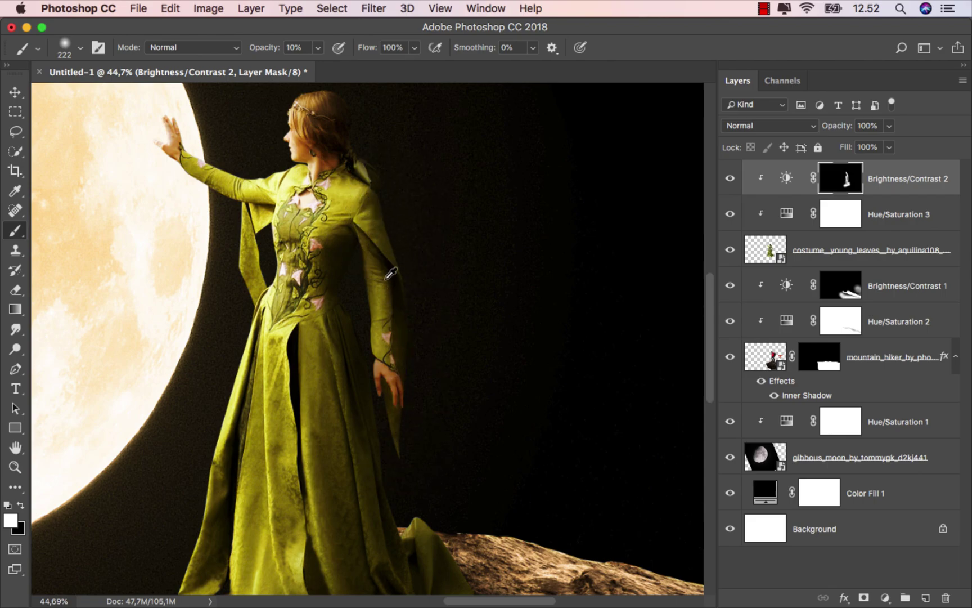
{"action": "scroll", "coordinate": [391, 272], "scroll_direction": "down", "scroll_amount": 1}
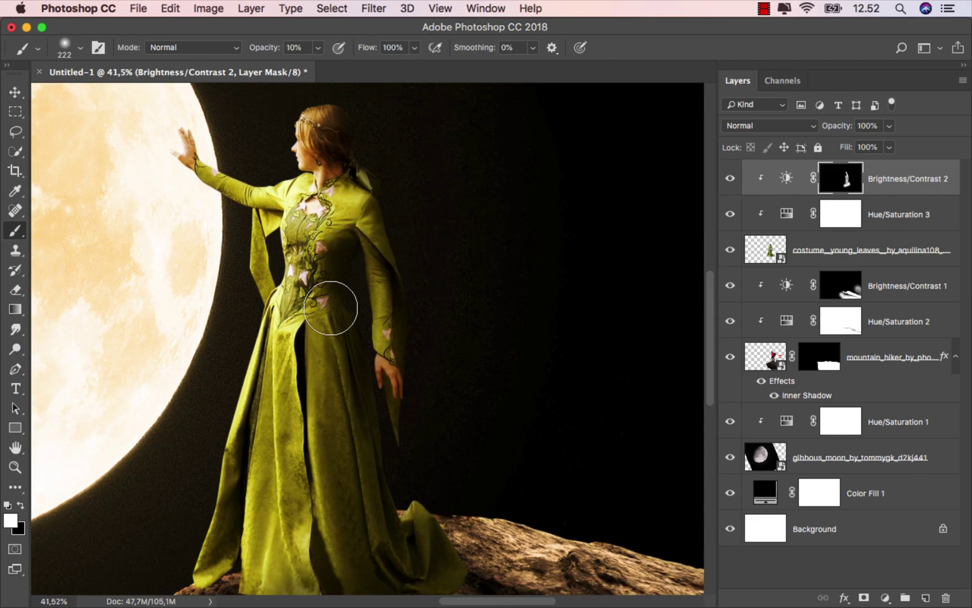
{"action": "scroll", "coordinate": [422, 347], "scroll_direction": "down", "scroll_amount": 5}
{"action": "scroll", "coordinate": [422, 347], "scroll_direction": "down", "scroll_amount": 5}
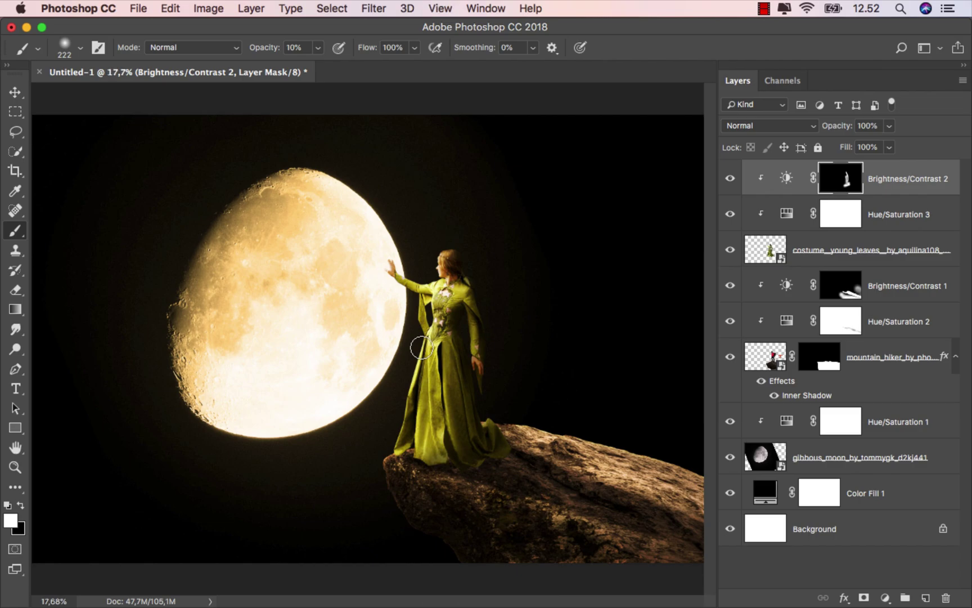
{"action": "left_click", "coordinate": [731, 179]}
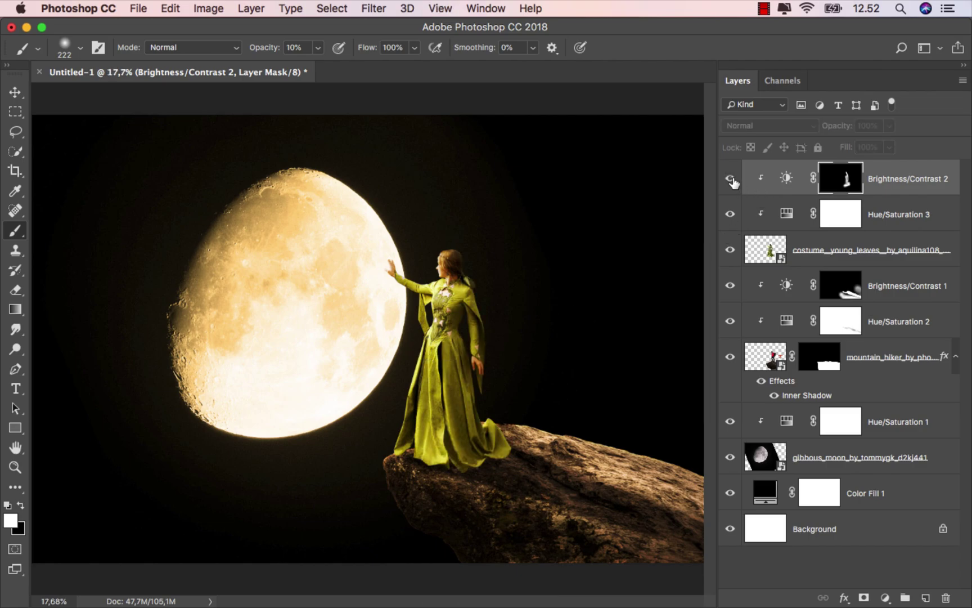
{"action": "left_click", "coordinate": [731, 179]}
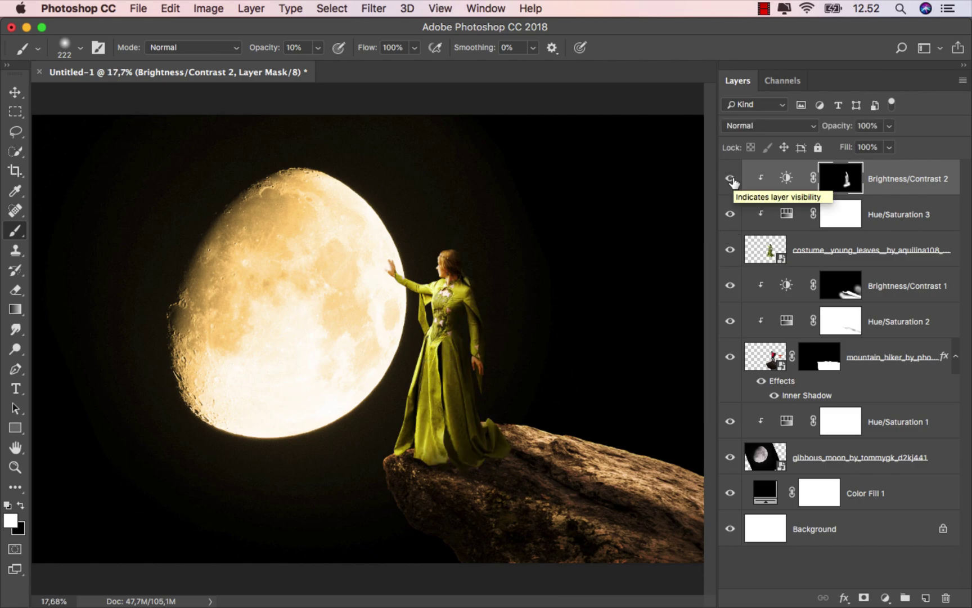
{"action": "left_click", "coordinate": [885, 175]}
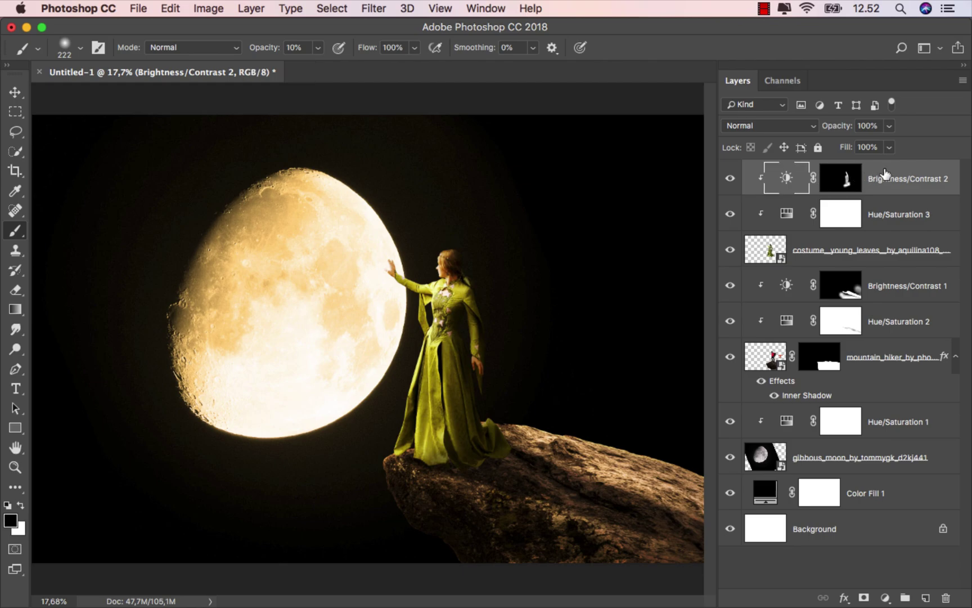
Step: Enable an Inner Shadow on the costume layer with Soft Light blend mode
{"action": "left_click", "coordinate": [847, 243]}
{"action": "right_click", "coordinate": [810, 240]}
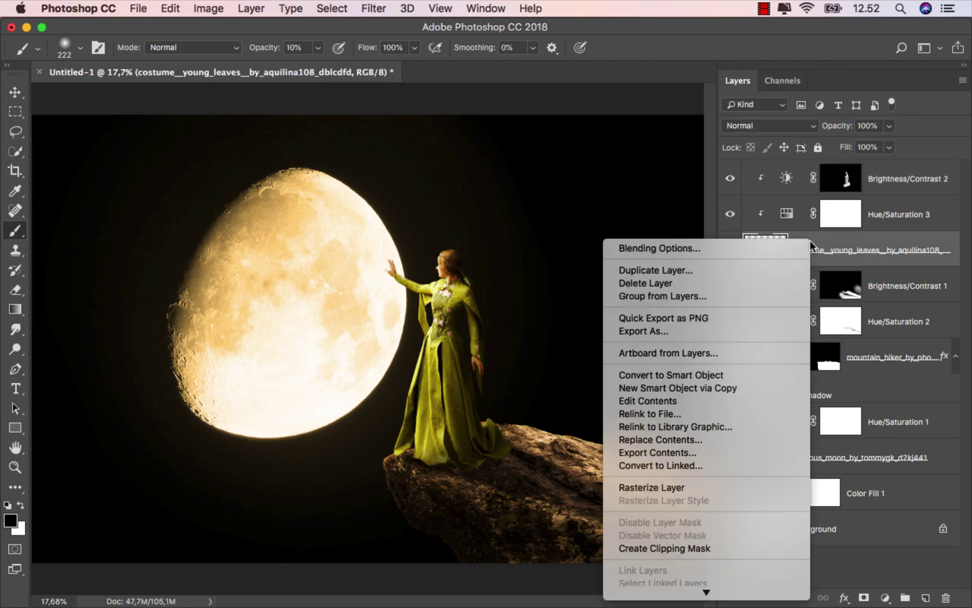
{"action": "left_click", "coordinate": [715, 249]}
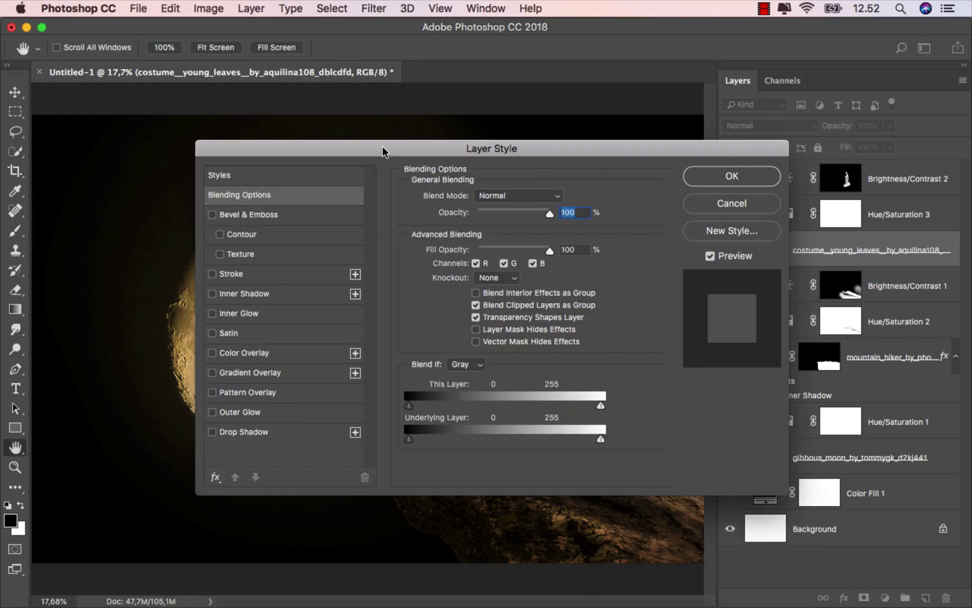
{"action": "left_click_drag", "start_coordinate": [382, 146], "coordinate": [716, 153]}
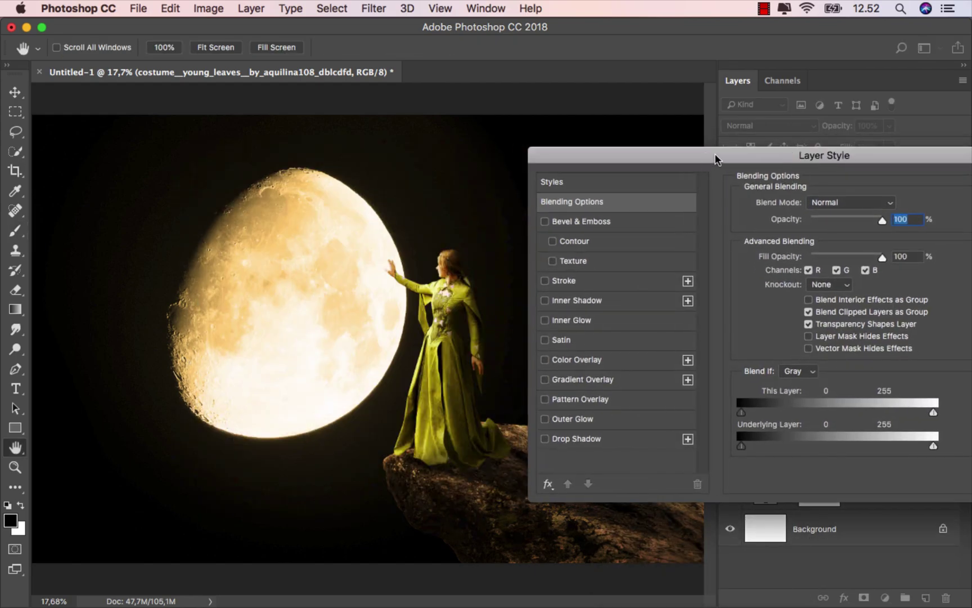
{"action": "left_click", "coordinate": [562, 302]}
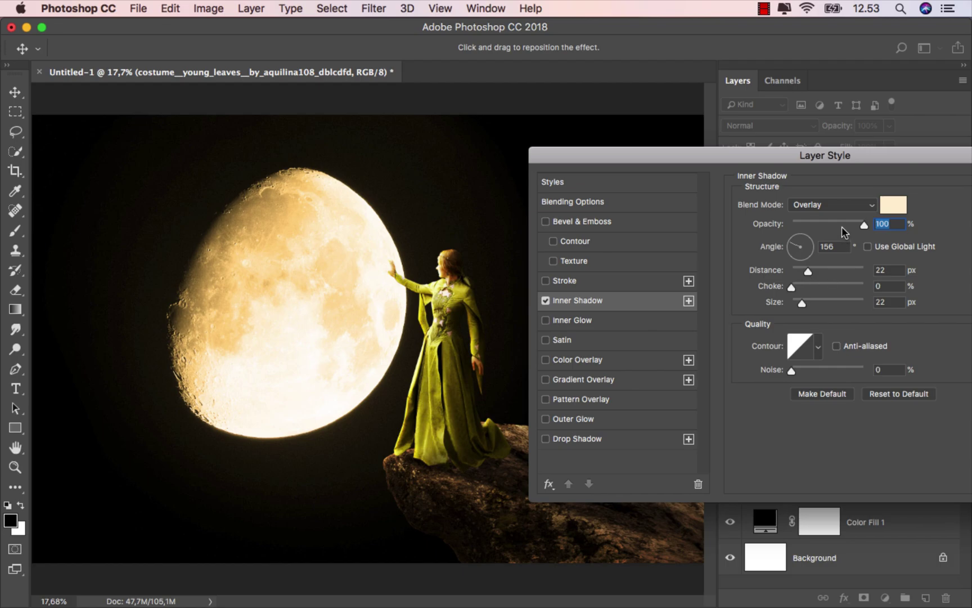
{"action": "left_click", "coordinate": [822, 206]}
{"action": "left_click", "coordinate": [819, 216]}
Step: Set the inner shadow to 11 px distance and size at 172°, apply it, and compare
{"action": "left_click", "coordinate": [871, 270]}
{"action": "type", "text": "1"}
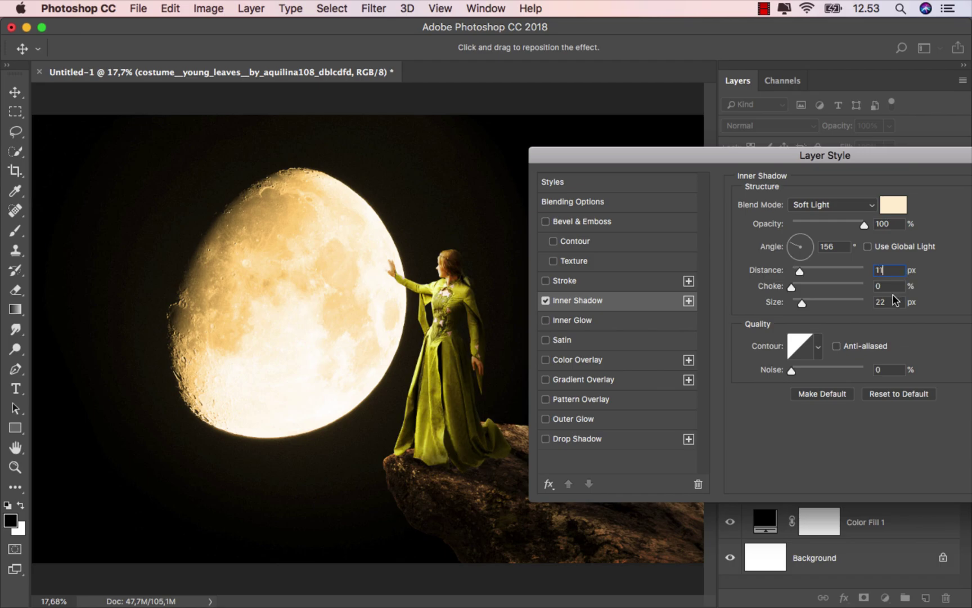
{"action": "type", "text": "11"}
{"action": "scroll", "coordinate": [520, 341], "scroll_direction": "up", "scroll_amount": 3}
{"action": "scroll", "coordinate": [520, 341], "scroll_direction": "up", "scroll_amount": 4}
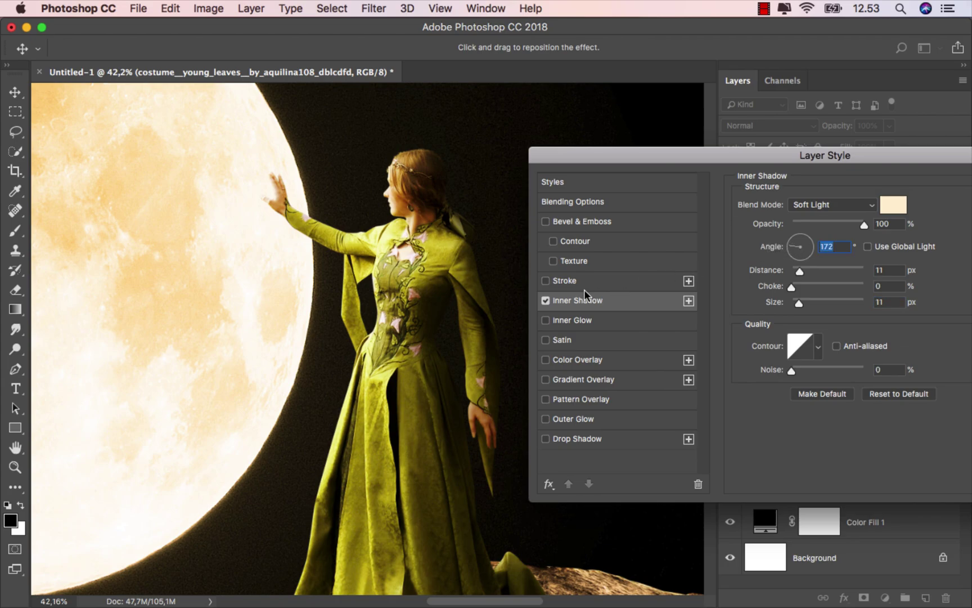
{"action": "left_click", "coordinate": [546, 301]}
{"action": "left_click_drag", "start_coordinate": [768, 150], "coordinate": [573, 151]}
{"action": "left_click", "coordinate": [863, 184]}
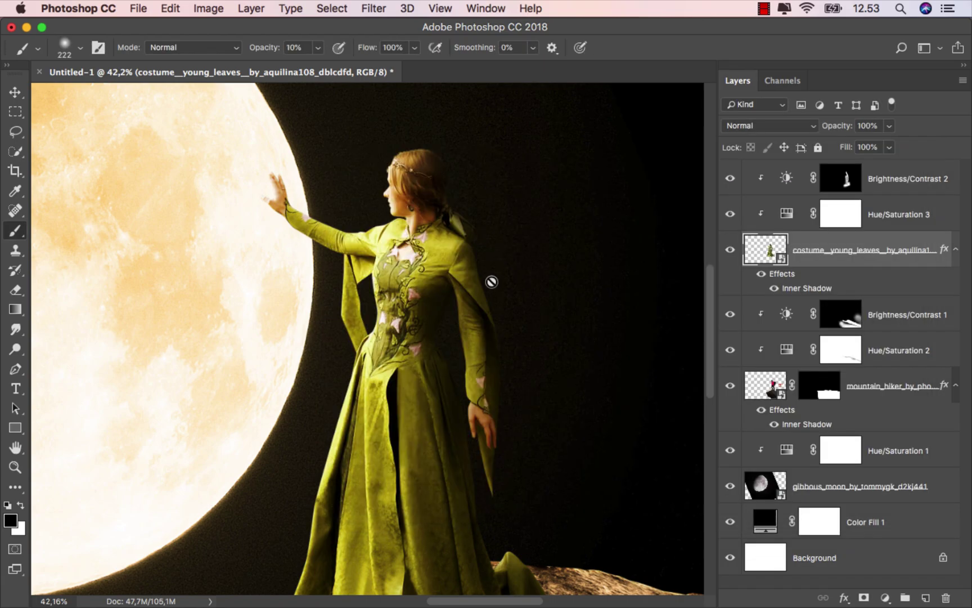
{"action": "scroll", "coordinate": [495, 299], "scroll_direction": "down", "scroll_amount": 2}
{"action": "scroll", "coordinate": [495, 301], "scroll_direction": "down", "scroll_amount": 2}
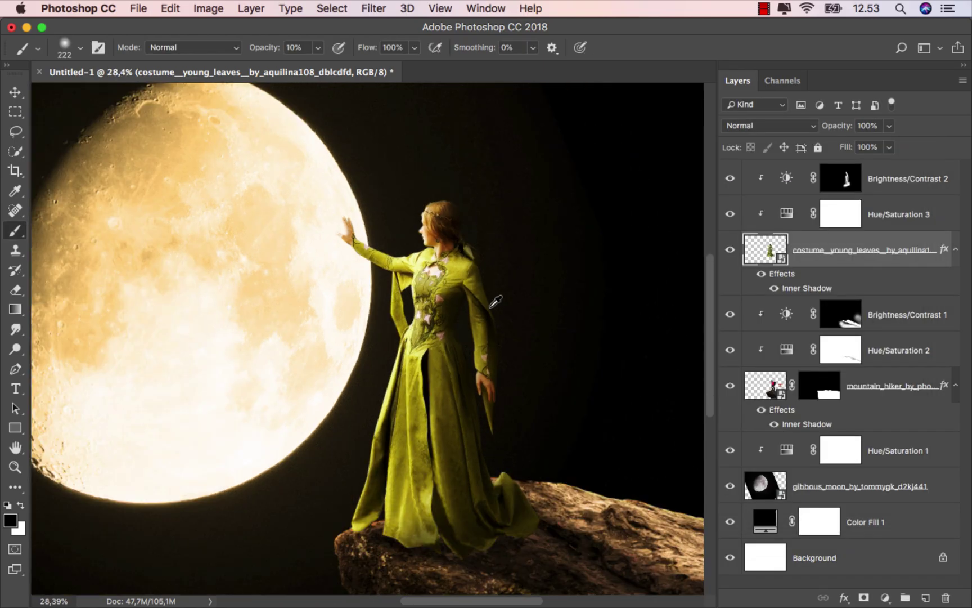
{"action": "left_click", "coordinate": [762, 274]}
Step: Split the costume's Inner Shadow into its own layer and add a layer mask
{"action": "right_click", "coordinate": [798, 286]}
{"action": "left_click", "coordinate": [834, 536]}
{"action": "left_click", "coordinate": [830, 249]}
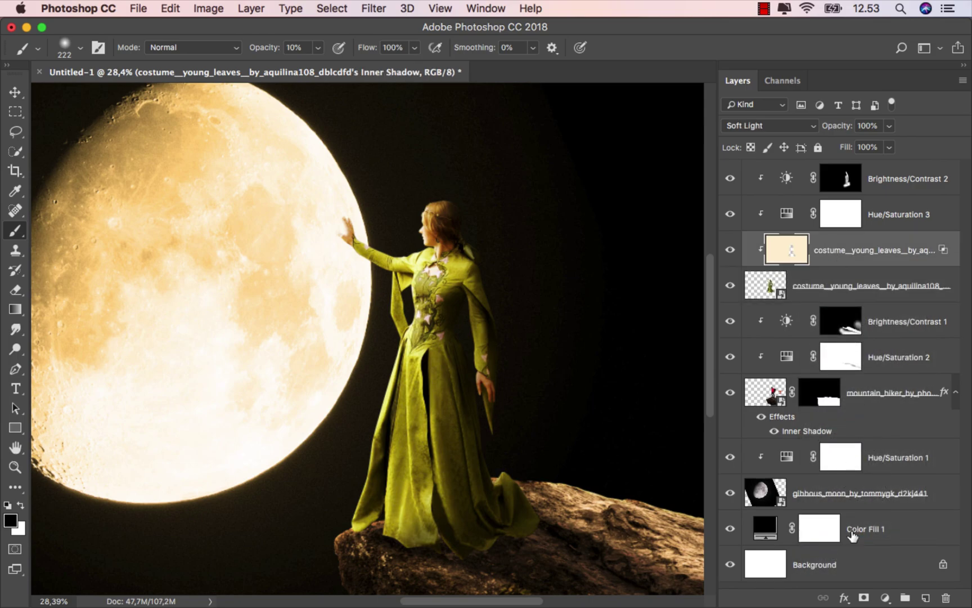
{"action": "left_click", "coordinate": [862, 598]}
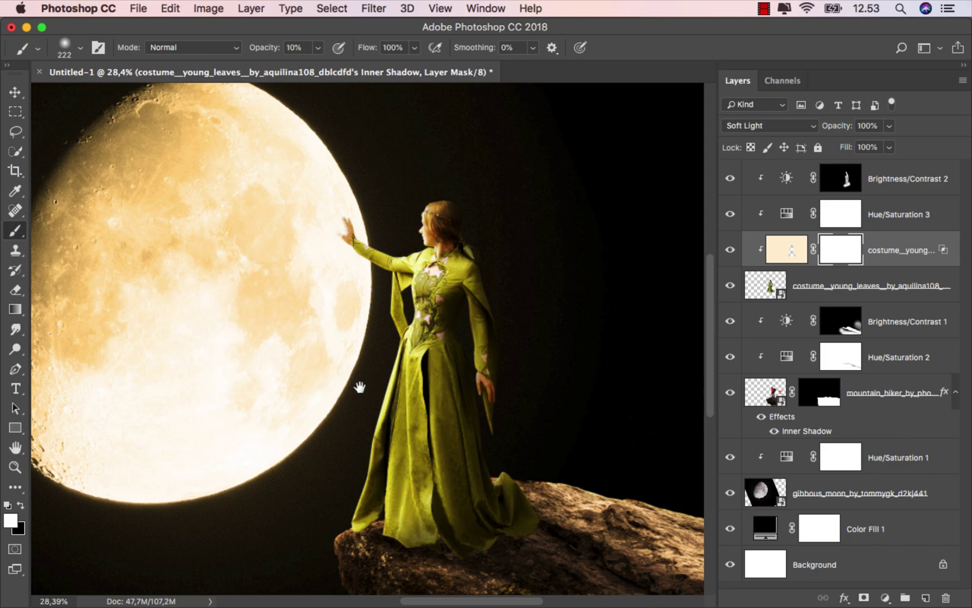
Step: Paint black on the mask with a 382 px brush to hide the glow near the hem
{"action": "left_click_drag", "start_coordinate": [359, 387], "coordinate": [327, 365]}
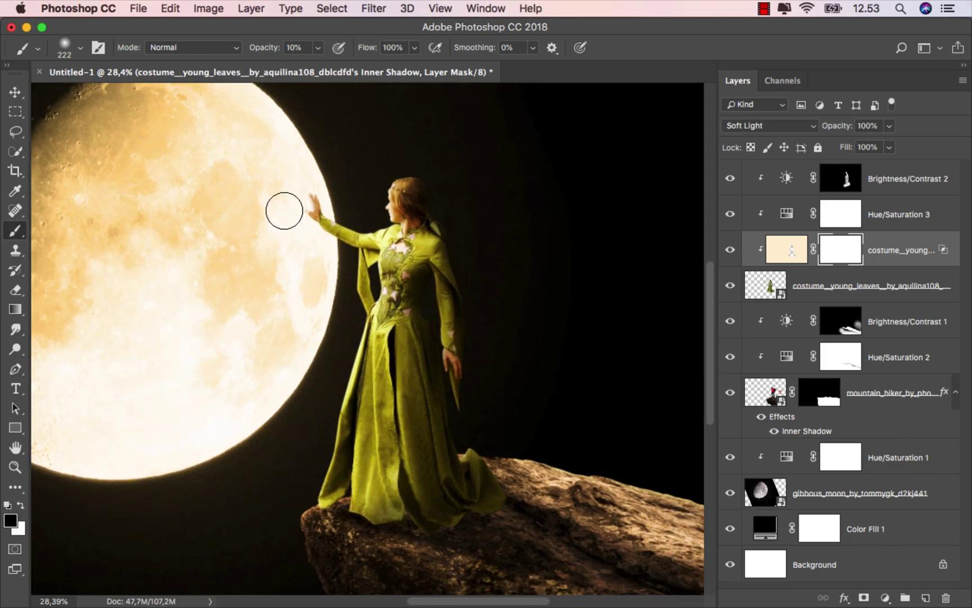
{"action": "left_click", "coordinate": [319, 48]}
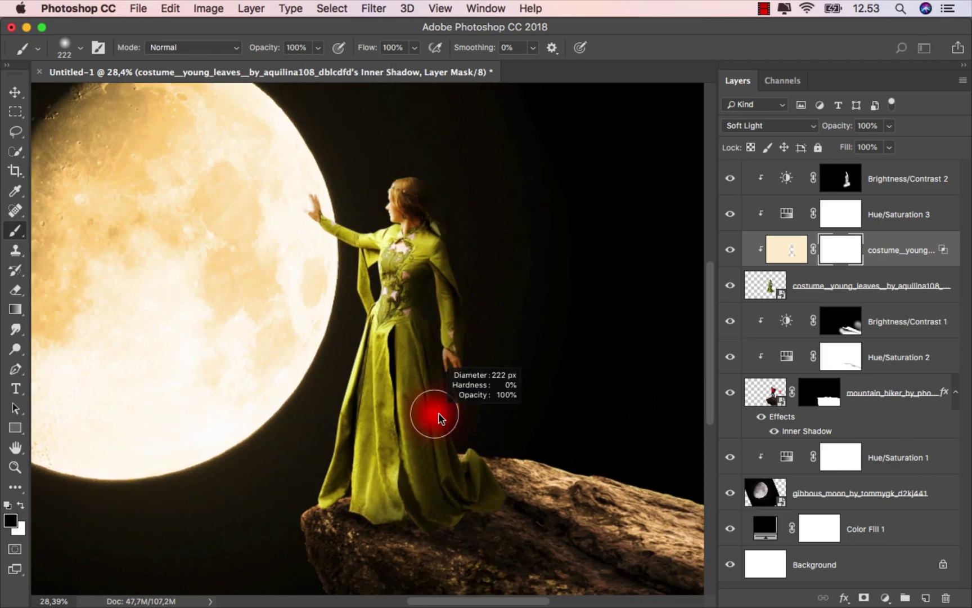
{"action": "left_click_drag", "start_coordinate": [433, 412], "coordinate": [481, 489]}
{"action": "mouse_move", "coordinate": [416, 531]}
{"action": "left_mouse_down"}
{"action": "mouse_move", "coordinate": [326, 513]}
{"action": "mouse_move", "coordinate": [366, 495]}
{"action": "left_mouse_up"}
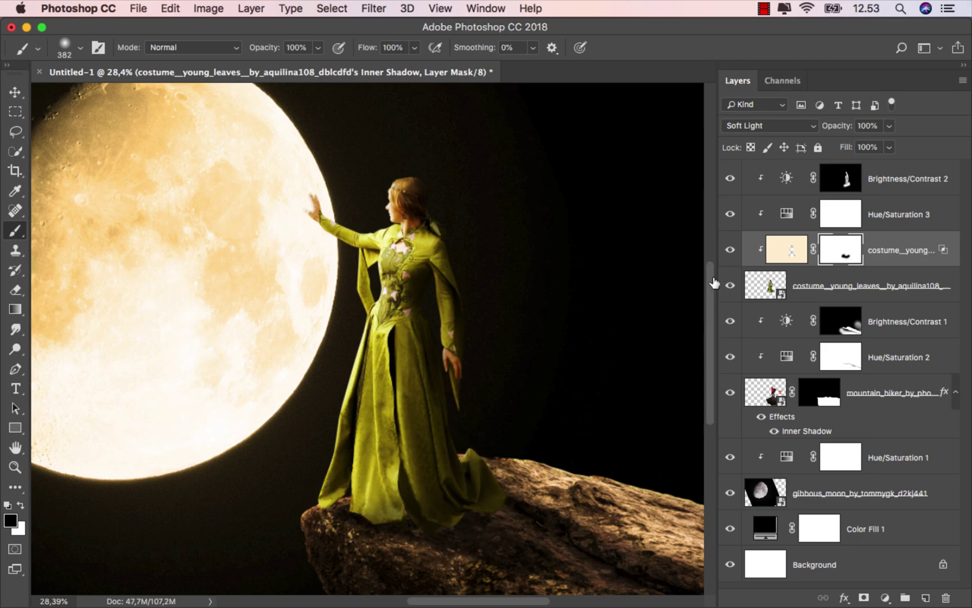
{"action": "left_click", "coordinate": [731, 250]}
{"action": "left_click", "coordinate": [731, 250]}
{"action": "key", "text": "super+0"}
{"action": "left_click", "coordinate": [794, 248]}
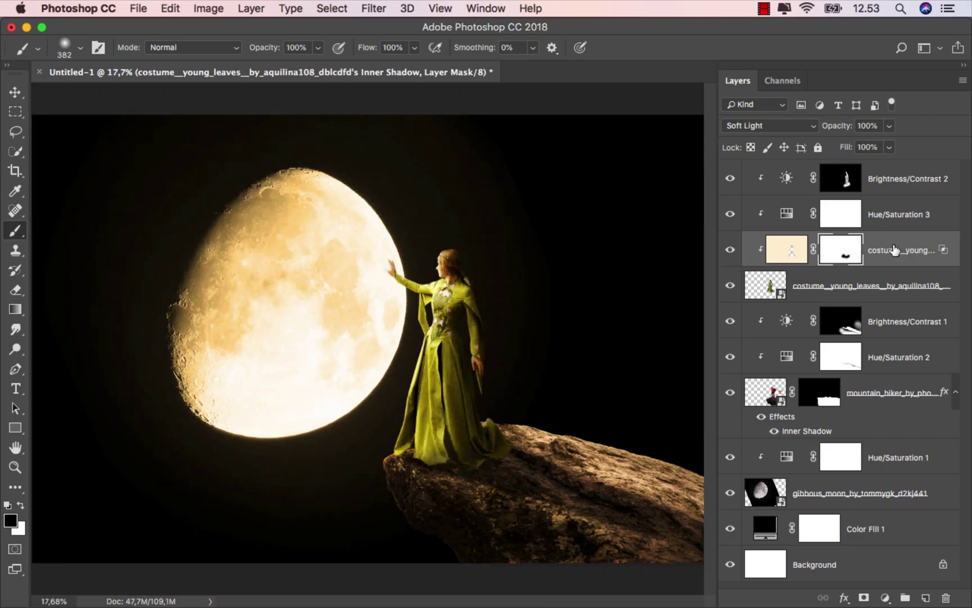
Step: Duplicate the moon layer together with its Hue/Saturation 1 adjustment
{"action": "key", "text": "v"}
{"action": "left_click", "coordinate": [847, 493]}
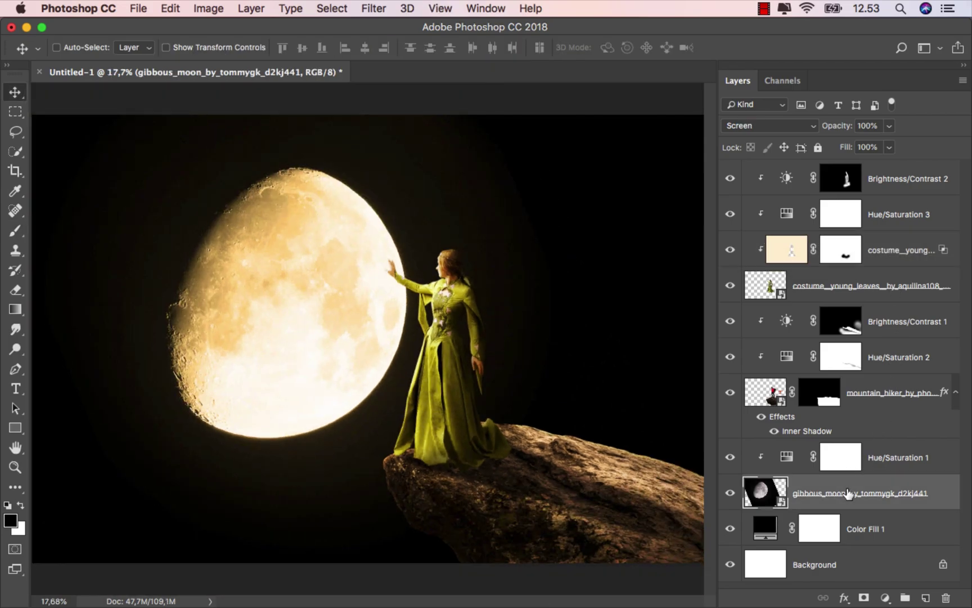
{"action": "left_click", "coordinate": [894, 455], "text": "shift"}
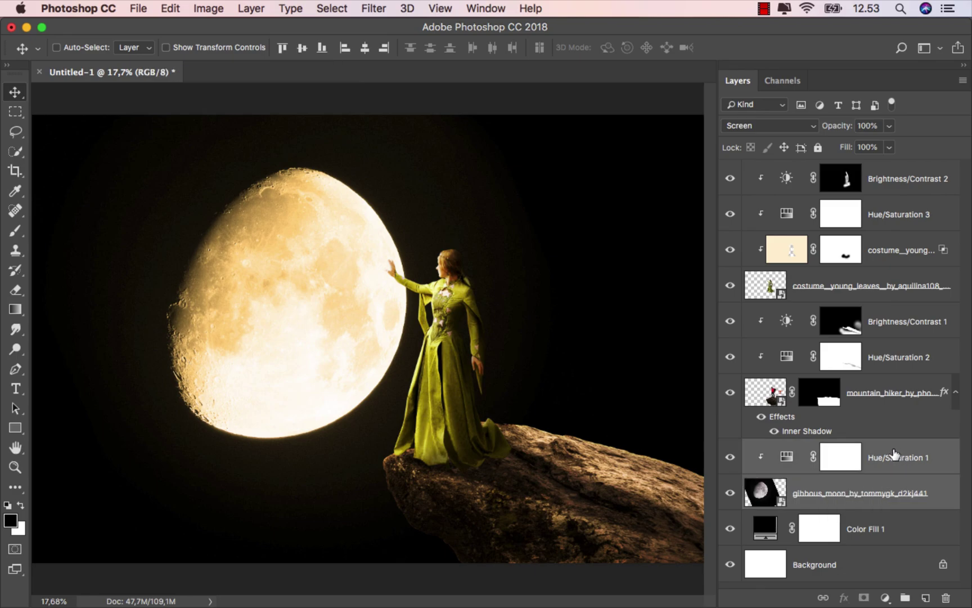
{"action": "key", "text": "super+j"}
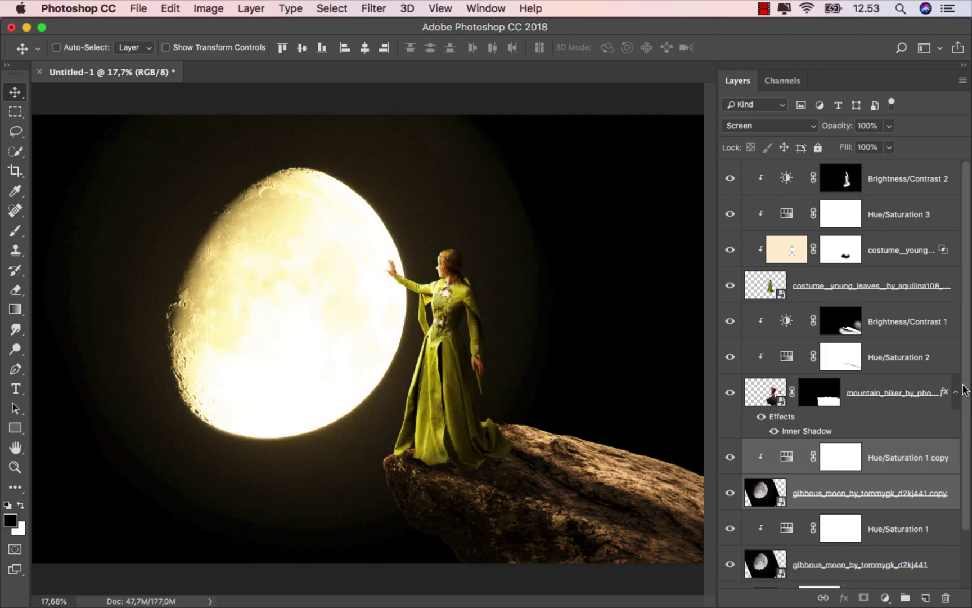
{"action": "left_click_drag", "start_coordinate": [966, 405], "coordinate": [963, 477]}
Step: Apply a Motion Blur of angle -9 and distance 250 px to the original moon layer
{"action": "left_click", "coordinate": [850, 492]}
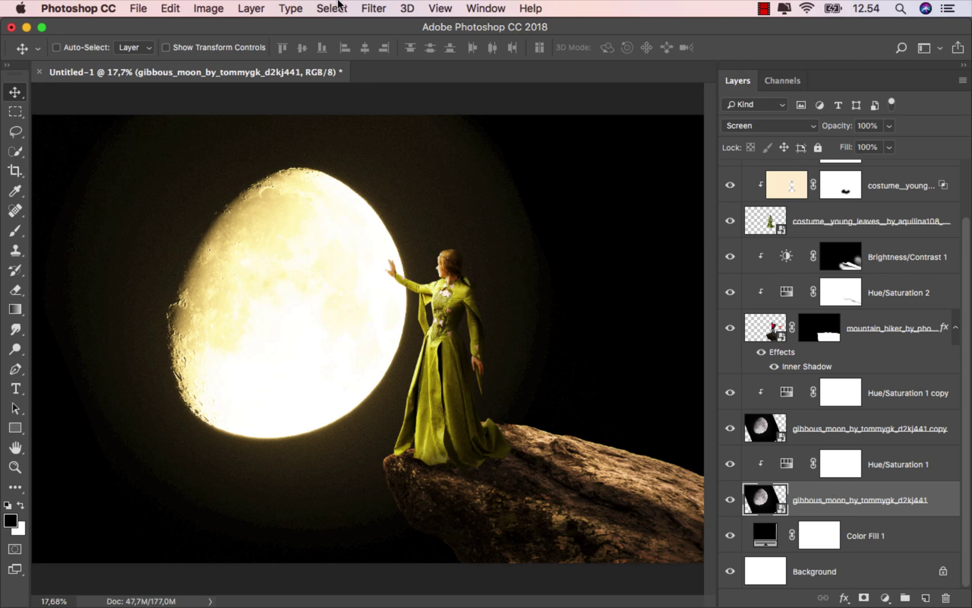
{"action": "left_click", "coordinate": [374, 8]}
{"action": "mouse_move", "coordinate": [411, 189]}
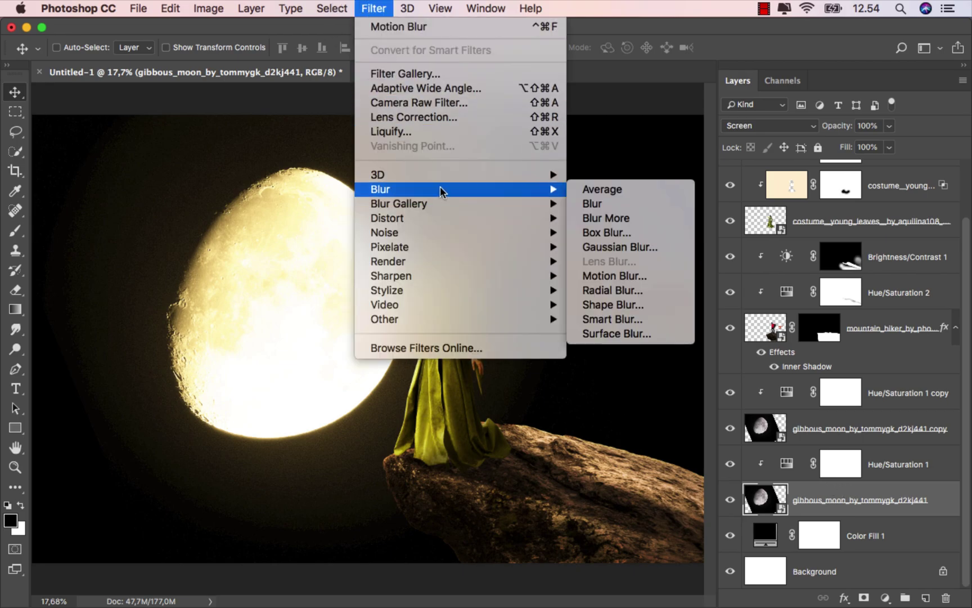
{"action": "left_click", "coordinate": [631, 275]}
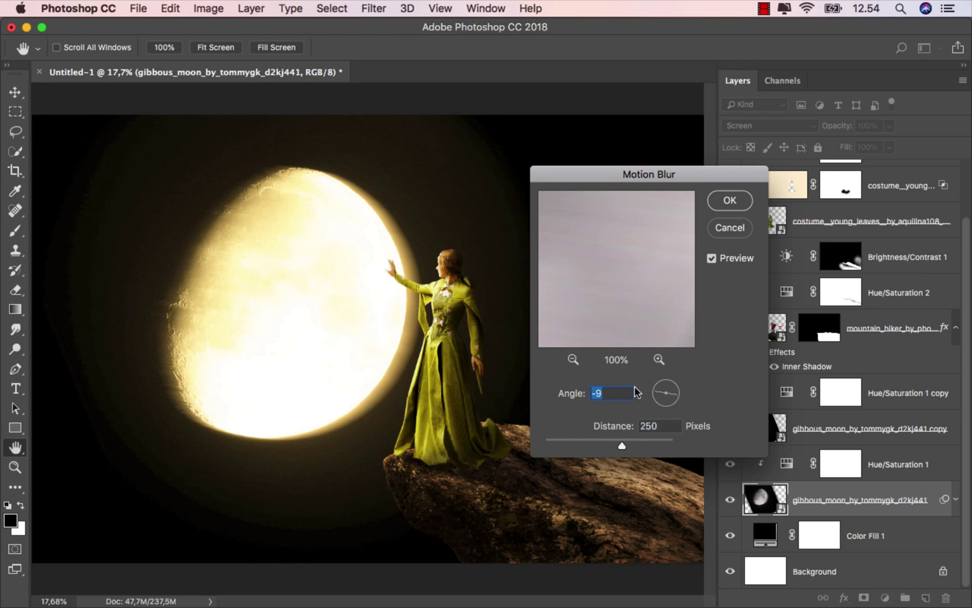
{"action": "left_click", "coordinate": [727, 200]}
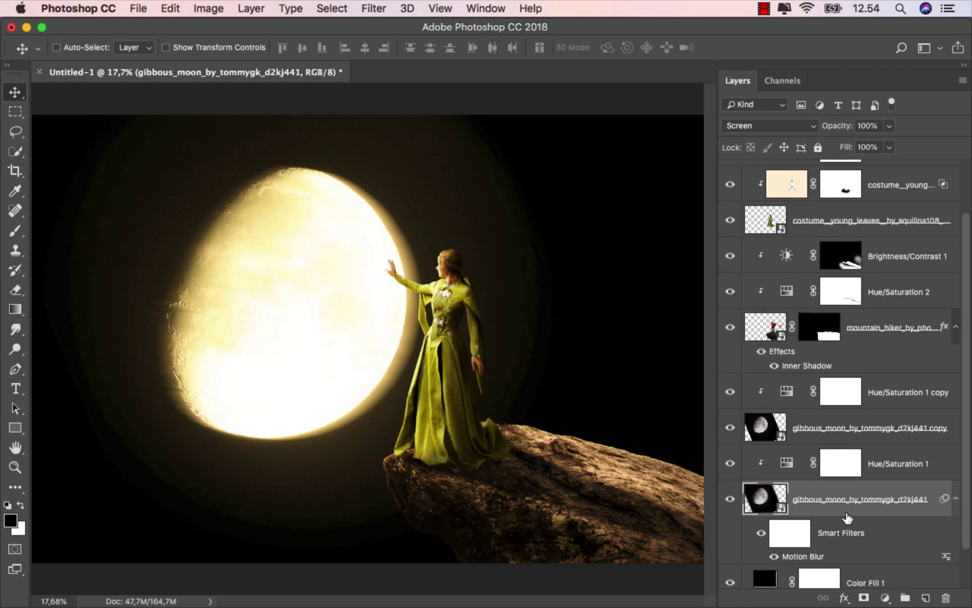
{"action": "scroll", "coordinate": [813, 510], "scroll_direction": "down", "scroll_amount": 2}
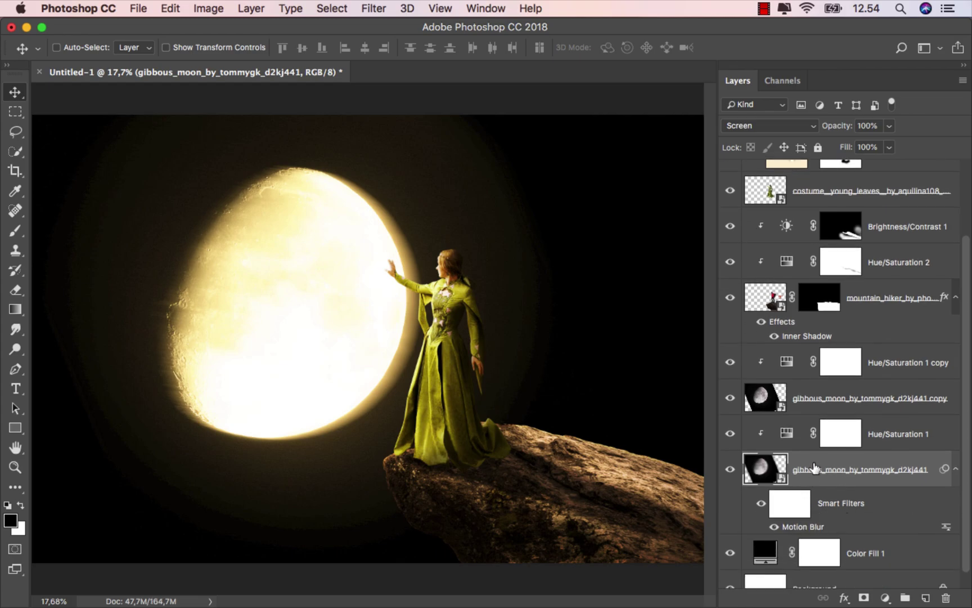
Step: Add an inverted mask to the moon and paint white glow back along its top, left and lower rim
{"action": "left_click", "coordinate": [863, 598]}
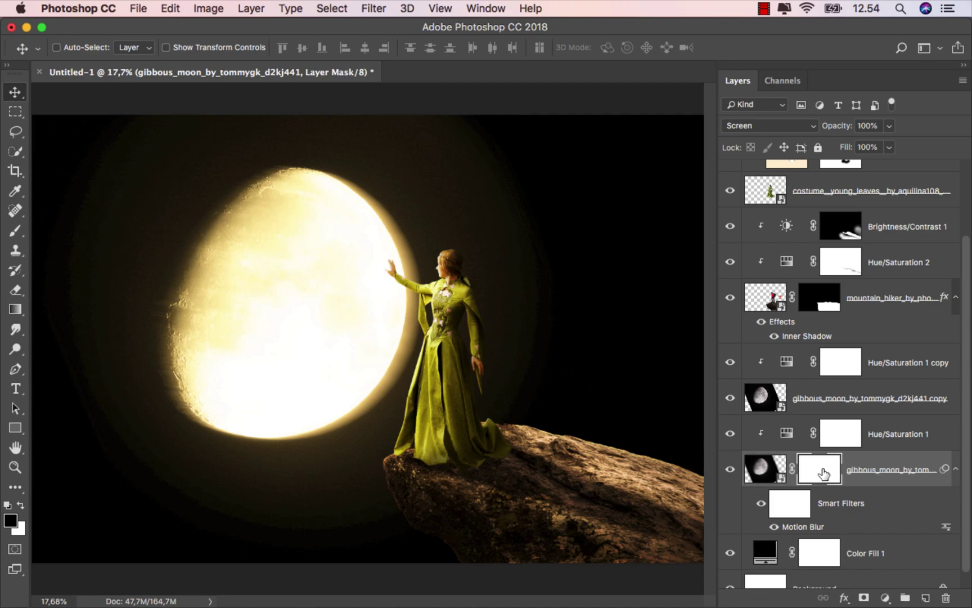
{"action": "key", "text": "super+i"}
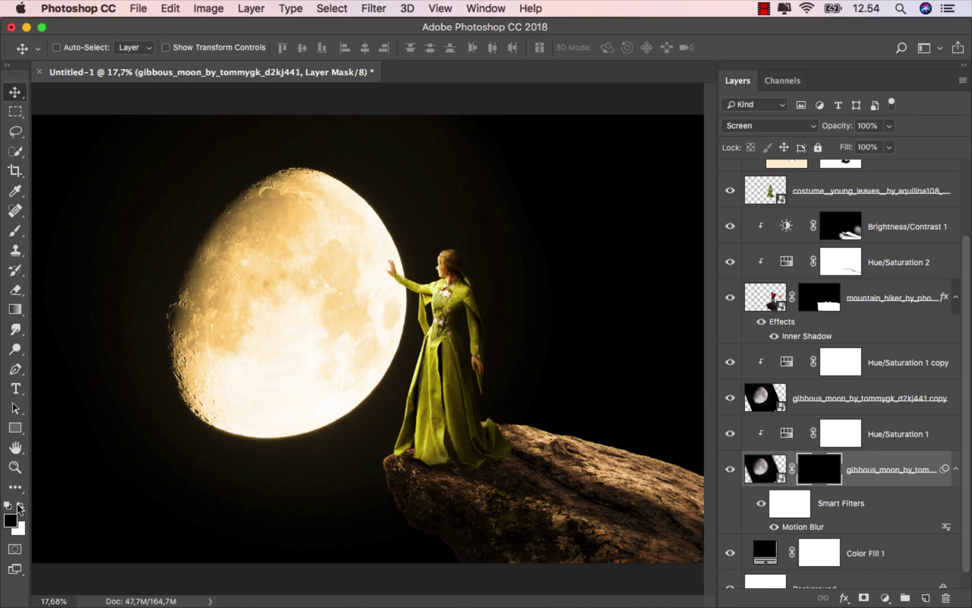
{"action": "left_click", "coordinate": [16, 230]}
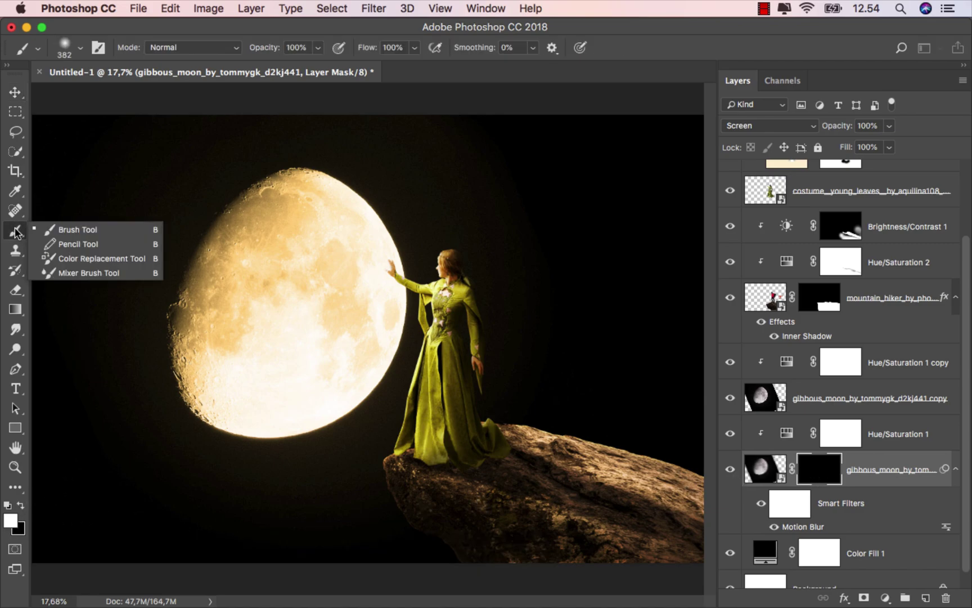
{"action": "left_click", "coordinate": [70, 227]}
{"action": "scroll", "coordinate": [353, 176], "scroll_direction": "up", "scroll_amount": 1}
{"action": "mouse_move", "coordinate": [353, 176]}
{"action": "left_mouse_down"}
{"action": "mouse_move", "coordinate": [338, 174]}
{"action": "mouse_move", "coordinate": [408, 396]}
{"action": "mouse_move", "coordinate": [361, 449]}
{"action": "mouse_move", "coordinate": [282, 473]}
{"action": "mouse_move", "coordinate": [186, 467]}
{"action": "left_mouse_up"}
{"action": "left_click_drag", "start_coordinate": [410, 286], "coordinate": [416, 286]}
{"action": "mouse_move", "coordinate": [363, 199]}
{"action": "left_mouse_down"}
{"action": "mouse_move", "coordinate": [311, 162]}
{"action": "mouse_move", "coordinate": [261, 152]}
{"action": "mouse_move", "coordinate": [163, 228]}
{"action": "mouse_move", "coordinate": [130, 315]}
{"action": "mouse_move", "coordinate": [130, 361]}
{"action": "mouse_move", "coordinate": [139, 408]}
{"action": "mouse_move", "coordinate": [170, 463]}
{"action": "left_mouse_up"}
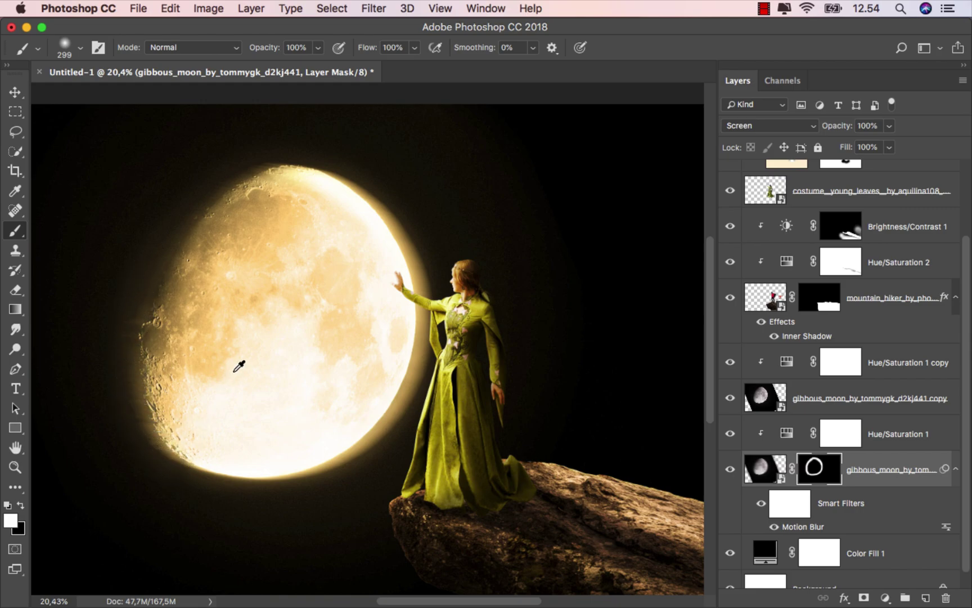
{"action": "scroll", "coordinate": [238, 367], "scroll_direction": "down", "scroll_amount": 1}
{"action": "scroll", "coordinate": [244, 356], "scroll_direction": "up", "scroll_amount": 1}
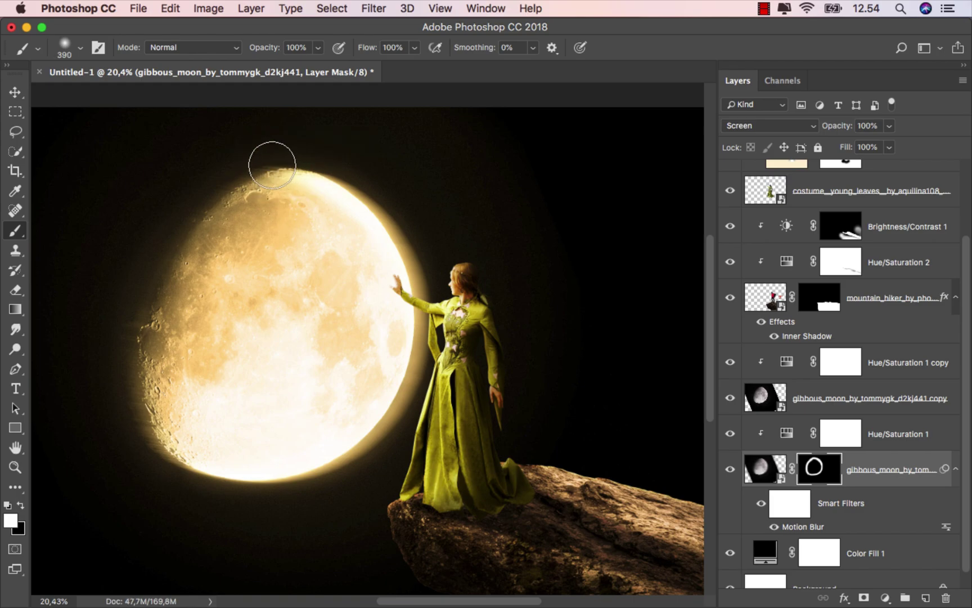
{"action": "mouse_move", "coordinate": [151, 256]}
{"action": "left_mouse_down"}
{"action": "mouse_move", "coordinate": [122, 358]}
{"action": "mouse_move", "coordinate": [147, 452]}
{"action": "mouse_move", "coordinate": [222, 482]}
{"action": "mouse_move", "coordinate": [337, 473]}
{"action": "mouse_move", "coordinate": [394, 433]}
{"action": "mouse_move", "coordinate": [419, 382]}
{"action": "mouse_move", "coordinate": [414, 237]}
{"action": "mouse_move", "coordinate": [365, 182]}
{"action": "mouse_move", "coordinate": [290, 146]}
{"action": "left_mouse_up"}
Step: Paint softer 33%-opacity glow over the moon's lower-right face and compare it with the glow hidden
{"action": "left_click", "coordinate": [318, 47]}
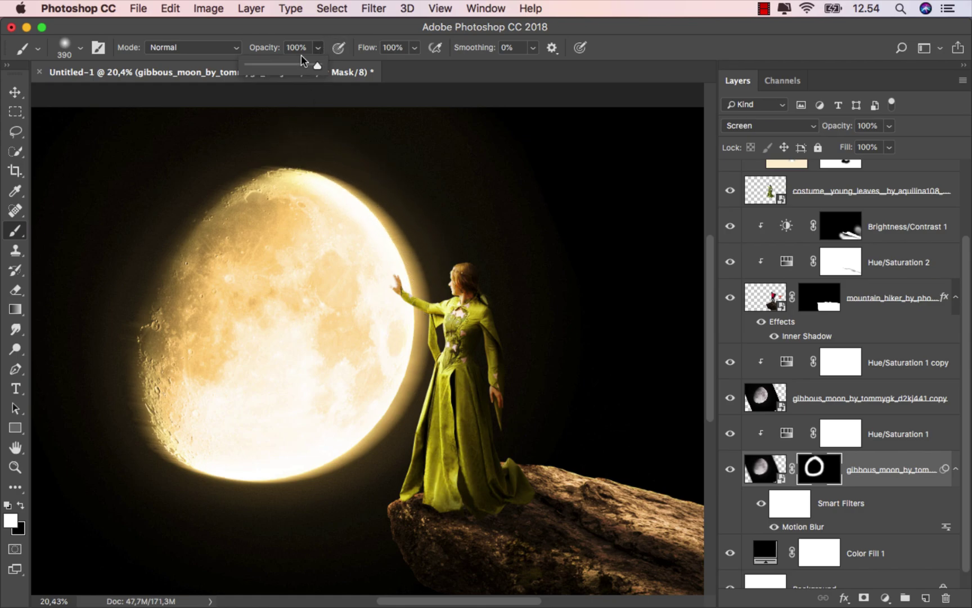
{"action": "left_click", "coordinate": [269, 66]}
{"action": "key", "text": "bracketright"}
{"action": "key", "text": "bracketright"}
{"action": "scroll", "coordinate": [394, 326], "scroll_direction": "up", "scroll_amount": 1}
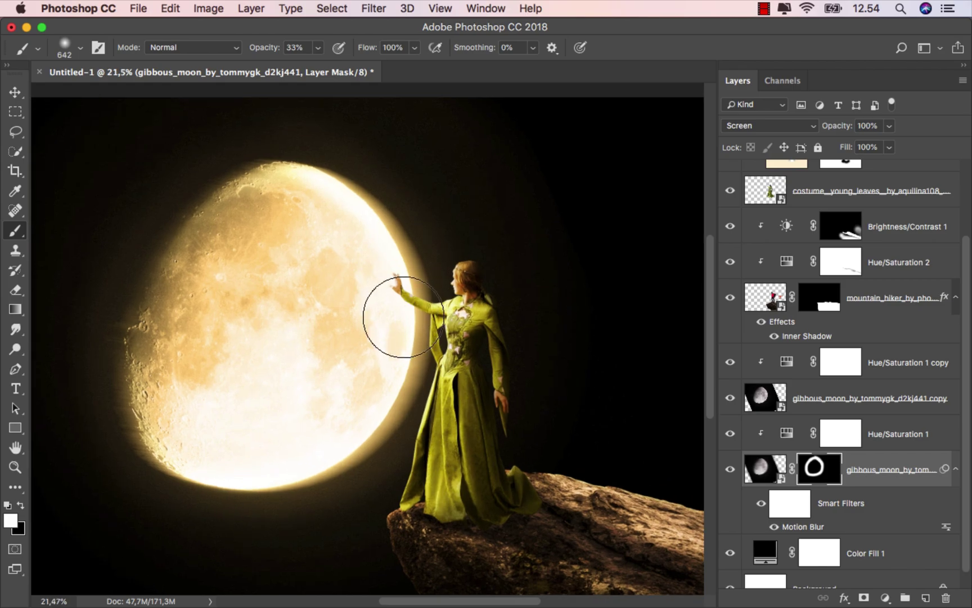
{"action": "mouse_move", "coordinate": [394, 327]}
{"action": "left_mouse_down"}
{"action": "mouse_move", "coordinate": [370, 380]}
{"action": "mouse_move", "coordinate": [296, 440]}
{"action": "mouse_move", "coordinate": [354, 256]}
{"action": "mouse_move", "coordinate": [350, 230]}
{"action": "left_mouse_up"}
{"action": "scroll", "coordinate": [347, 397], "scroll_direction": "up", "scroll_amount": 1}
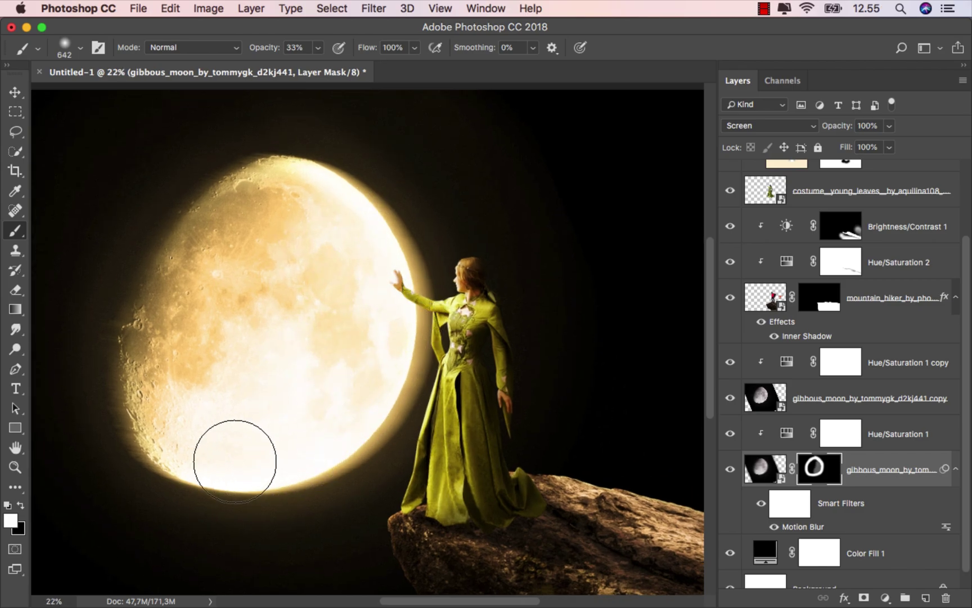
{"action": "scroll", "coordinate": [371, 209], "scroll_direction": "down", "scroll_amount": 2}
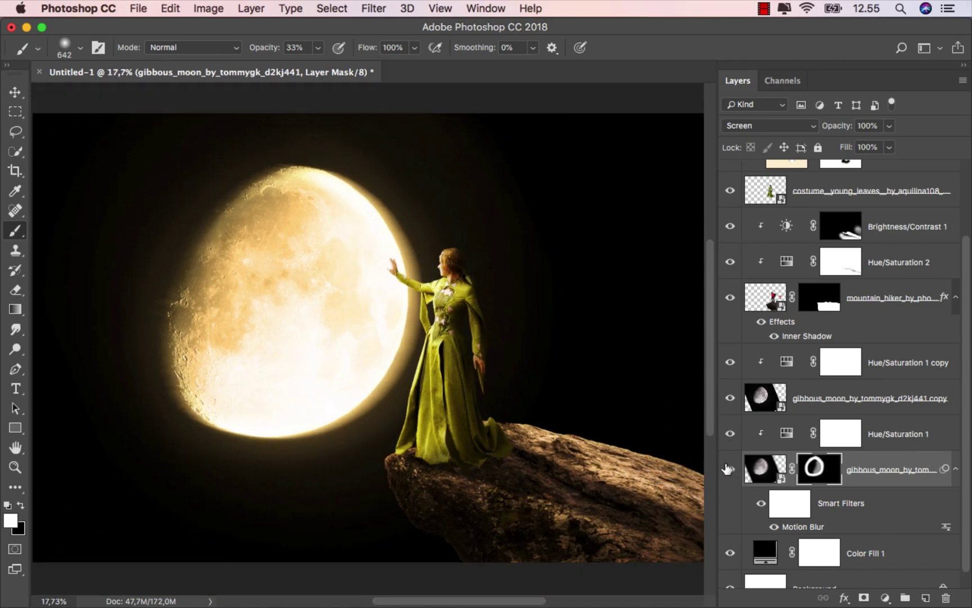
{"action": "left_click", "coordinate": [730, 468]}
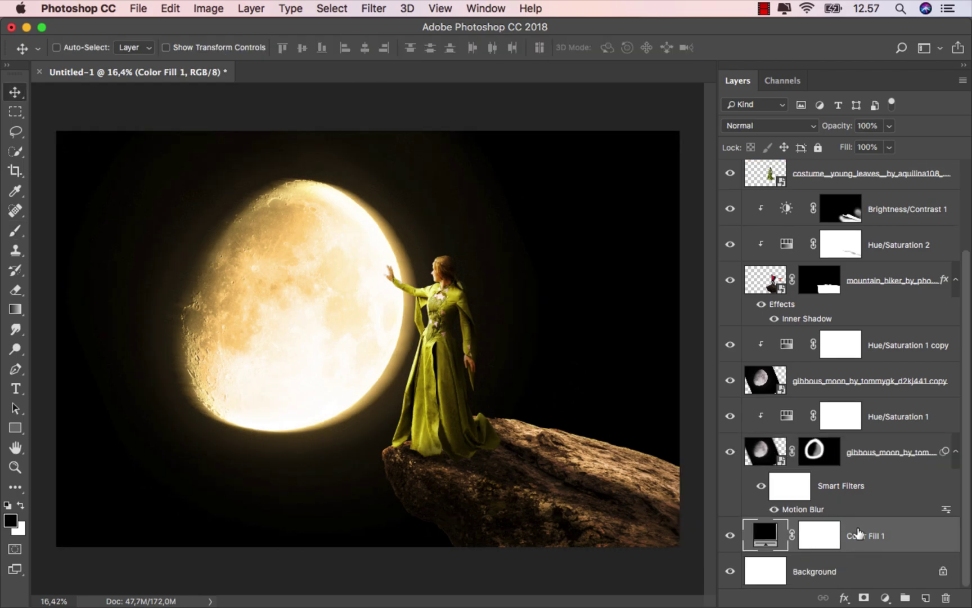
Step: Create a new layer above Color Fill 1 with a large cloud brush and tan #c79e55 sampled from the moon
{"action": "left_click", "coordinate": [926, 598]}
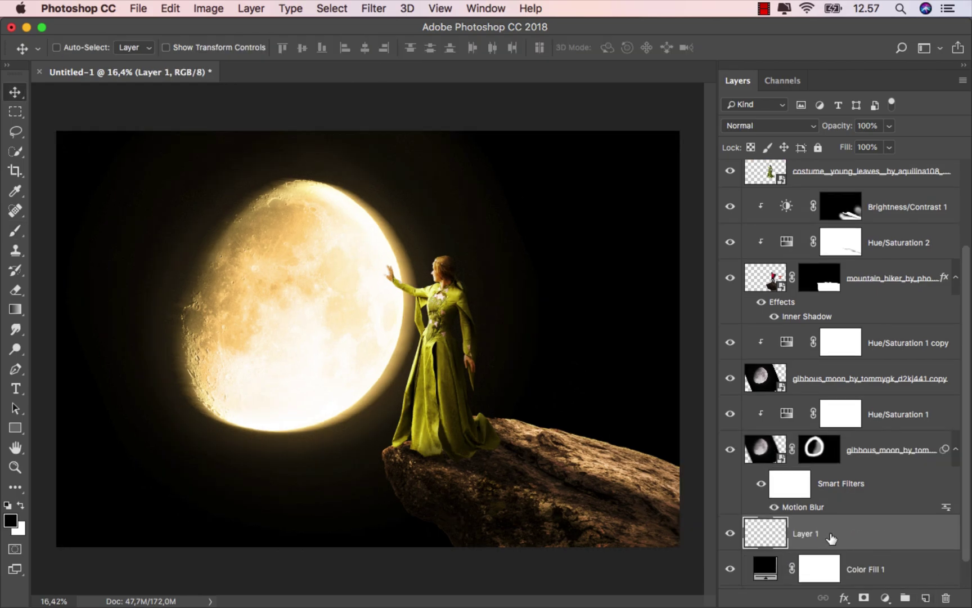
{"action": "scroll", "coordinate": [833, 539], "scroll_direction": "down", "scroll_amount": 2}
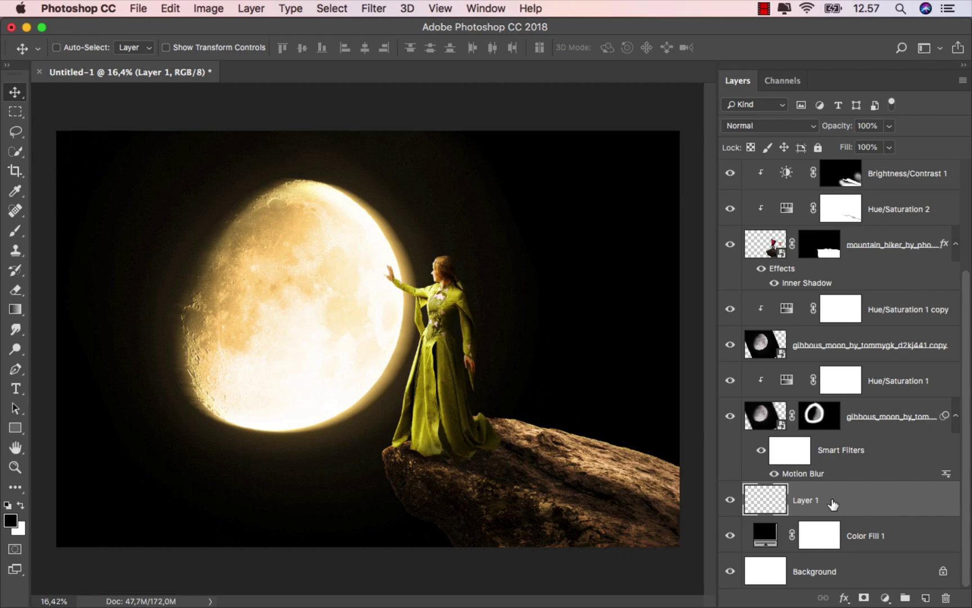
{"action": "left_click", "coordinate": [13, 231]}
{"action": "left_click", "coordinate": [68, 226]}
{"action": "right_click", "coordinate": [179, 232]}
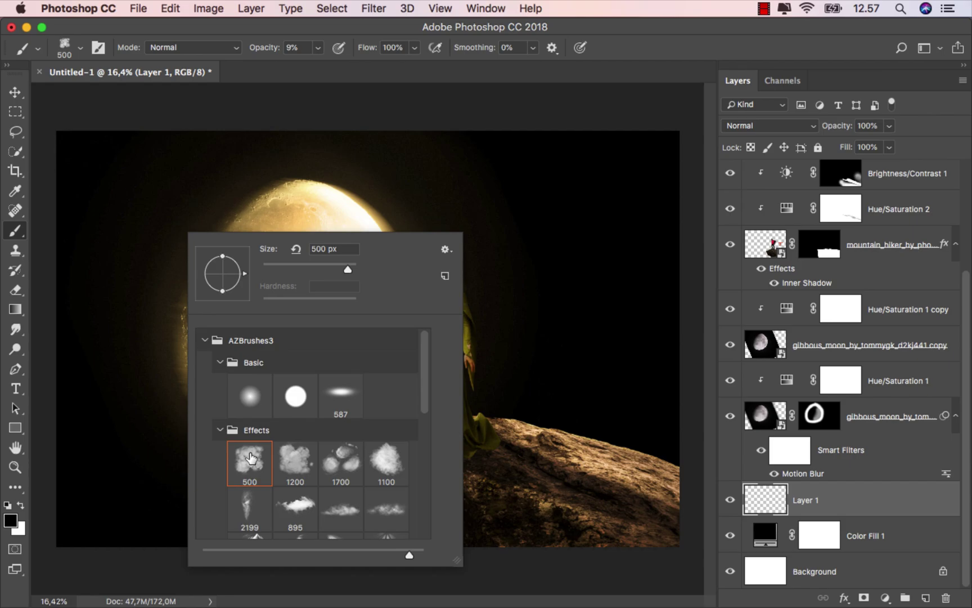
{"action": "key", "text": "Return"}
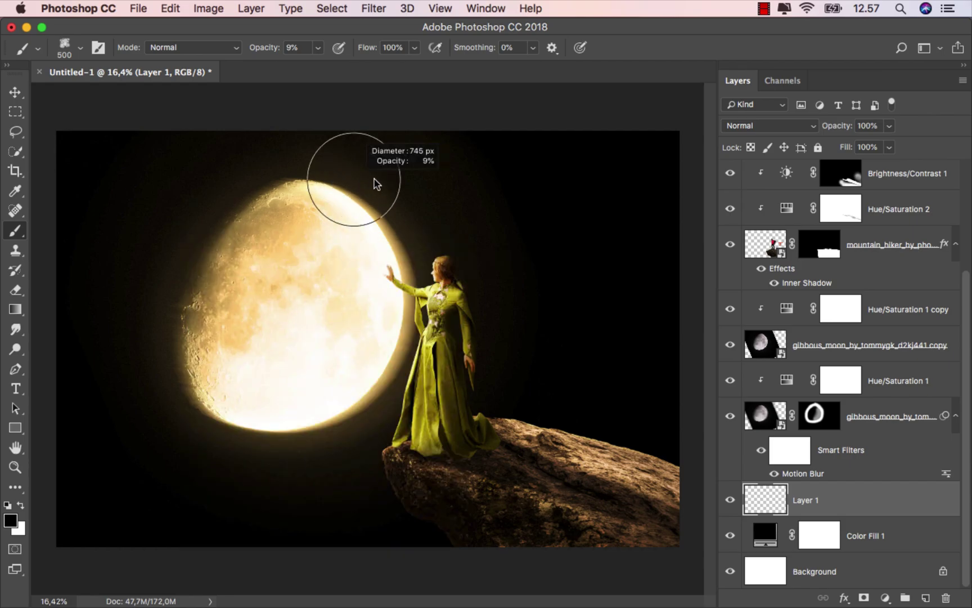
{"action": "left_click_drag", "start_coordinate": [378, 190], "coordinate": [409, 187]}
{"action": "left_click", "coordinate": [10, 520]}
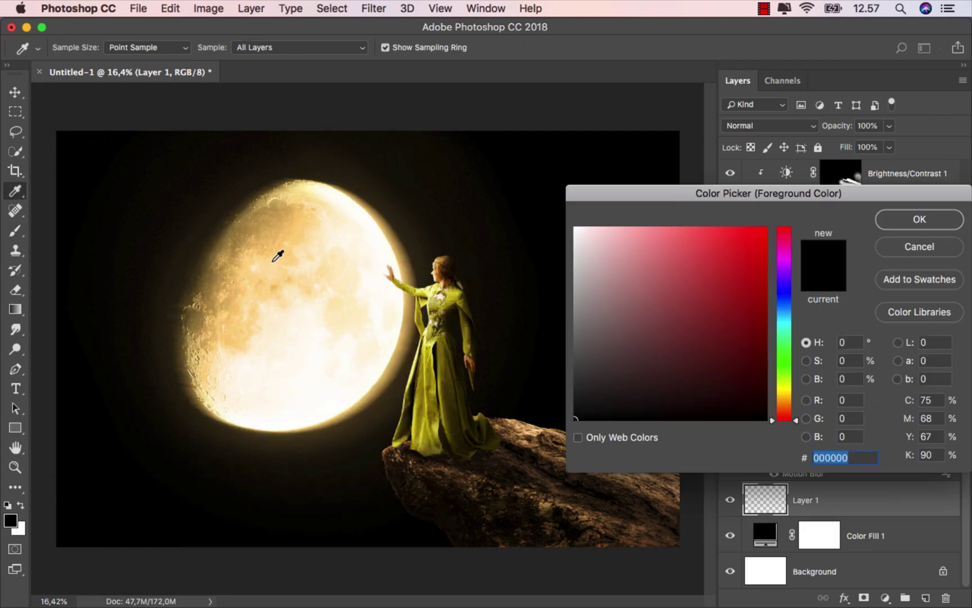
{"action": "left_click", "coordinate": [279, 216]}
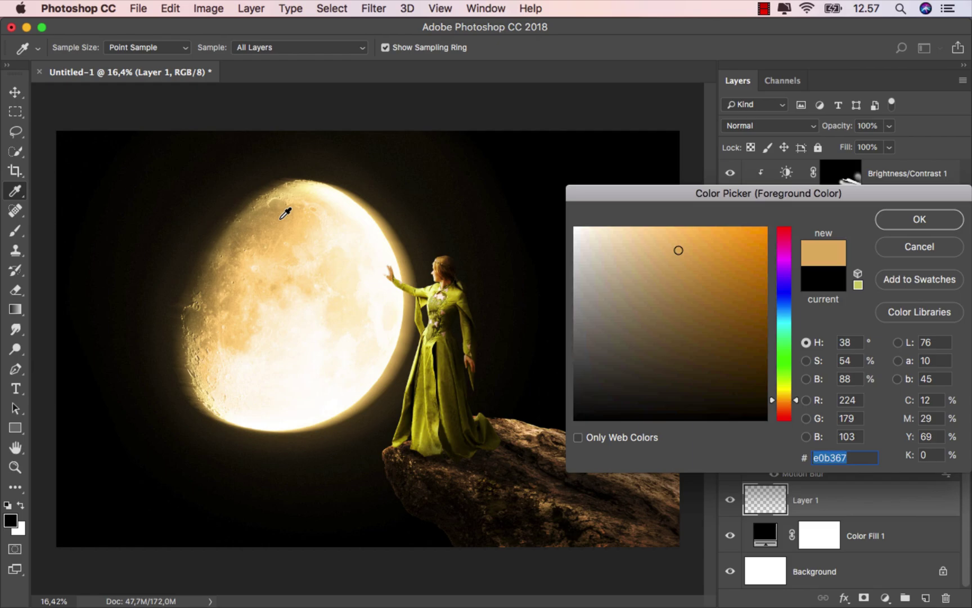
{"action": "left_click", "coordinate": [881, 219]}
Step: Paint faint 9% tan haze along the moon's right edge, around the woman and over the upper-left sky
{"action": "mouse_move", "coordinate": [414, 224]}
{"action": "left_mouse_down"}
{"action": "mouse_move", "coordinate": [314, 420]}
{"action": "mouse_move", "coordinate": [304, 166]}
{"action": "mouse_move", "coordinate": [338, 191]}
{"action": "left_mouse_up"}
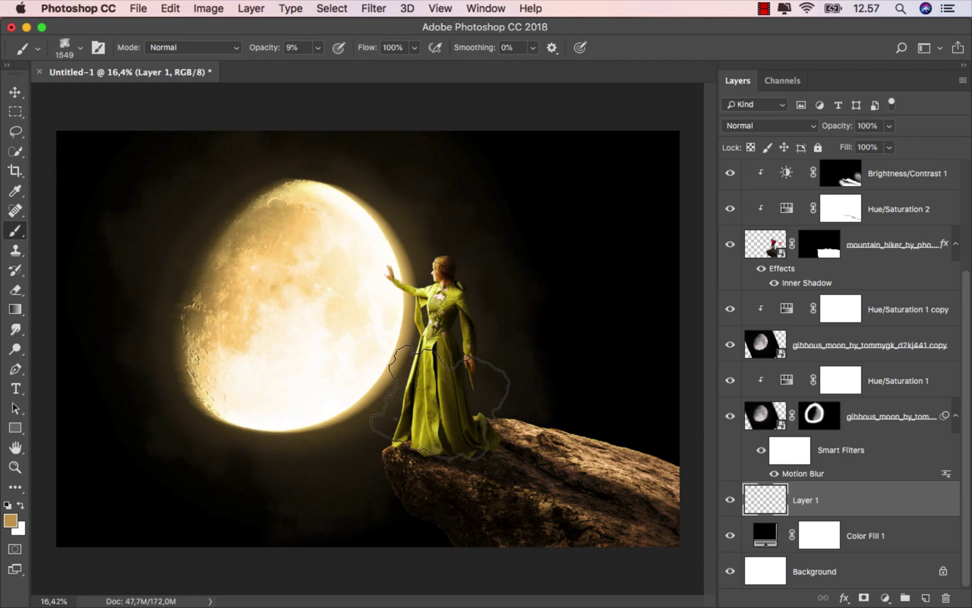
{"action": "mouse_move", "coordinate": [265, 351]}
{"action": "left_mouse_down"}
{"action": "mouse_move", "coordinate": [450, 422]}
{"action": "mouse_move", "coordinate": [315, 445]}
{"action": "mouse_move", "coordinate": [236, 417]}
{"action": "mouse_move", "coordinate": [166, 337]}
{"action": "left_mouse_up"}
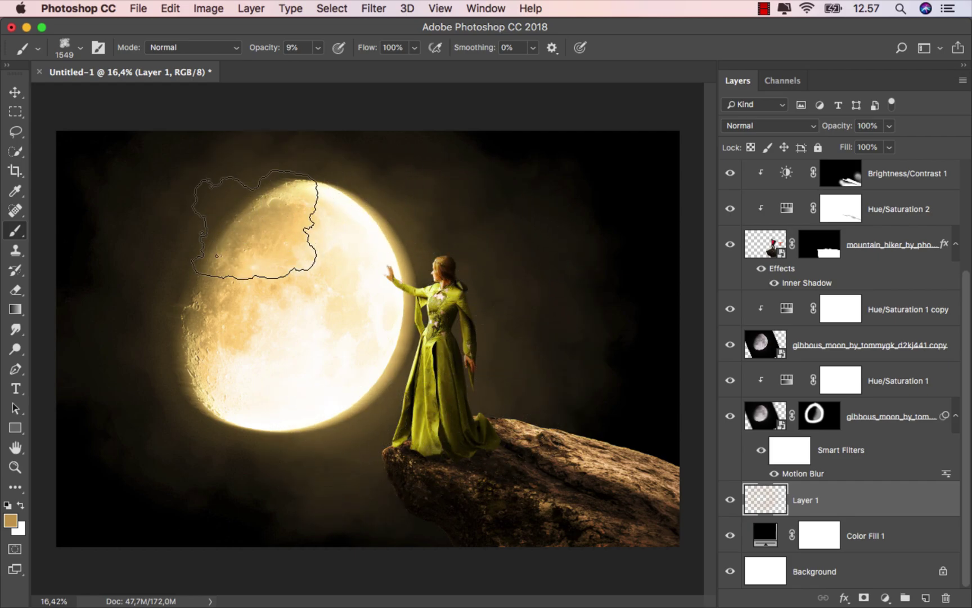
{"action": "left_click_drag", "start_coordinate": [369, 361], "coordinate": [367, 358]}
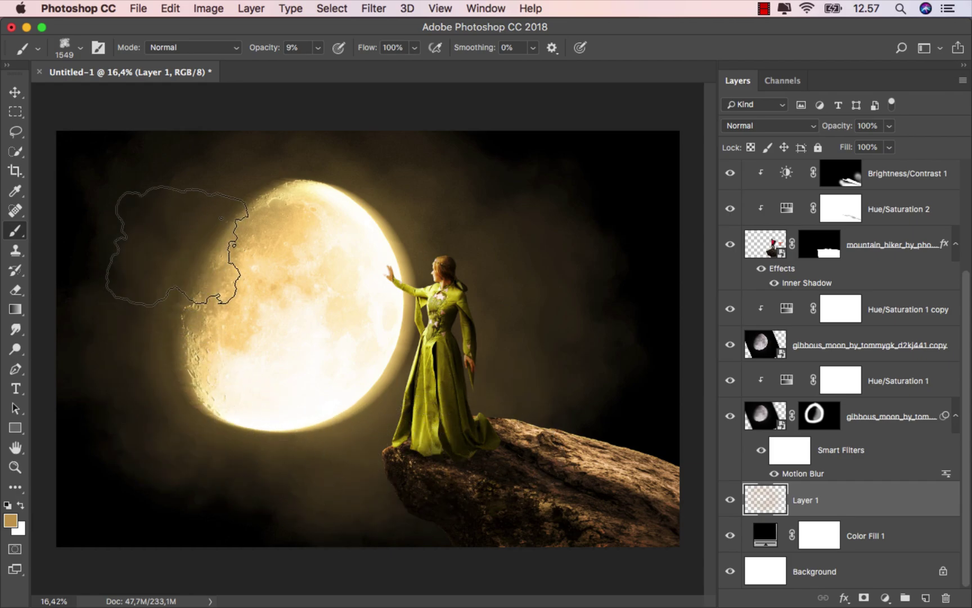
{"action": "scroll", "coordinate": [354, 264], "scroll_direction": "down", "scroll_amount": 2}
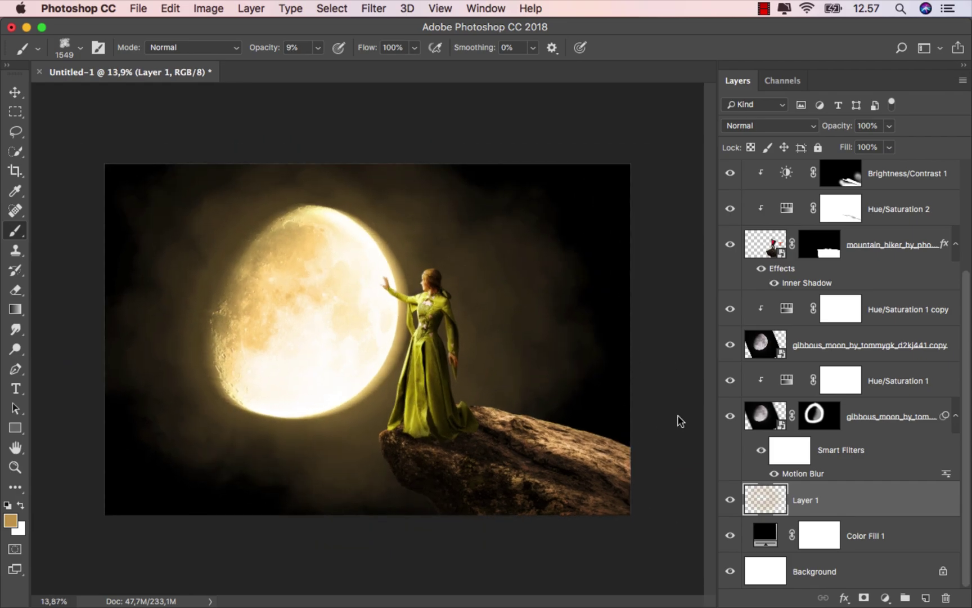
Step: Add a mask to Layer 1 and fade the haze out toward the bottom with gradients
{"action": "left_click", "coordinate": [864, 598]}
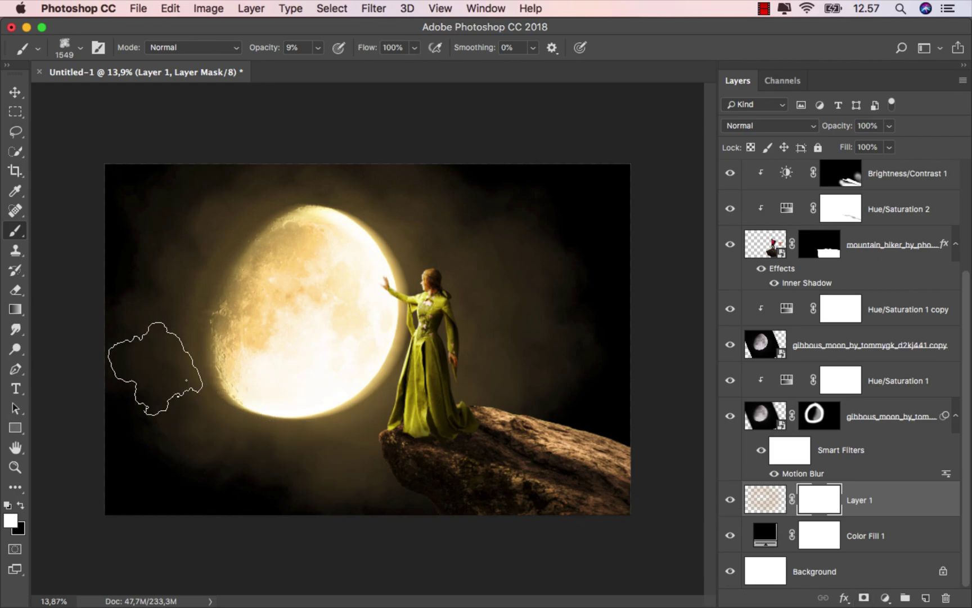
{"action": "left_click", "coordinate": [15, 309]}
{"action": "left_click", "coordinate": [55, 309]}
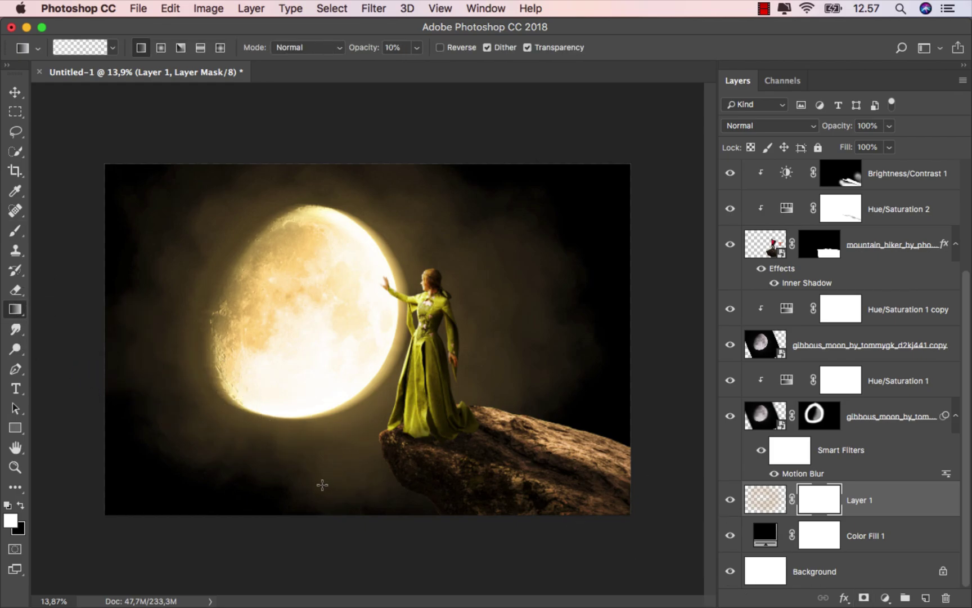
{"action": "left_click_drag", "start_coordinate": [322, 485], "coordinate": [318, 381]}
{"action": "left_click", "coordinate": [20, 505]}
{"action": "left_click_drag", "start_coordinate": [307, 485], "coordinate": [309, 374]}
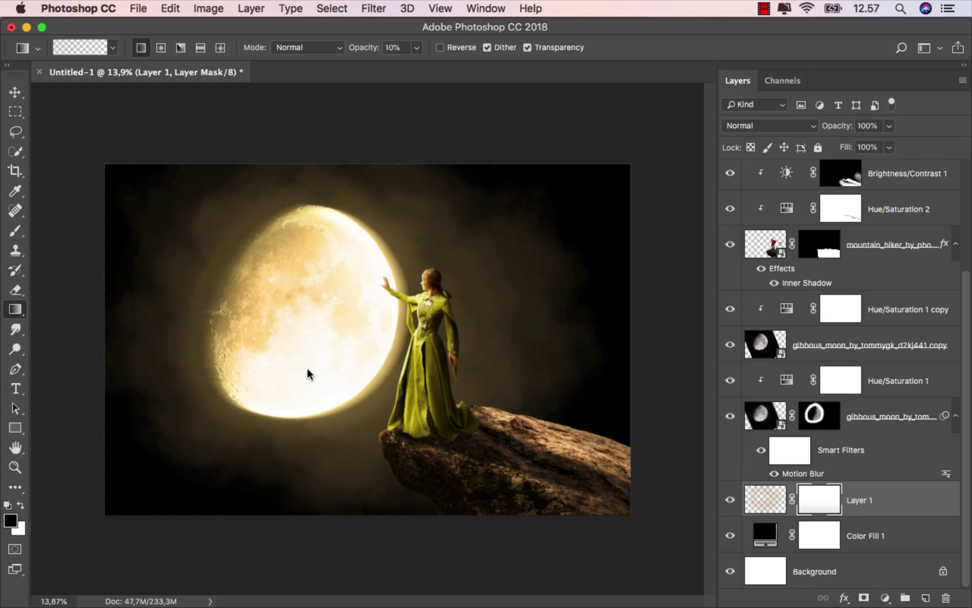
{"action": "left_click_drag", "start_coordinate": [358, 493], "coordinate": [317, 372]}
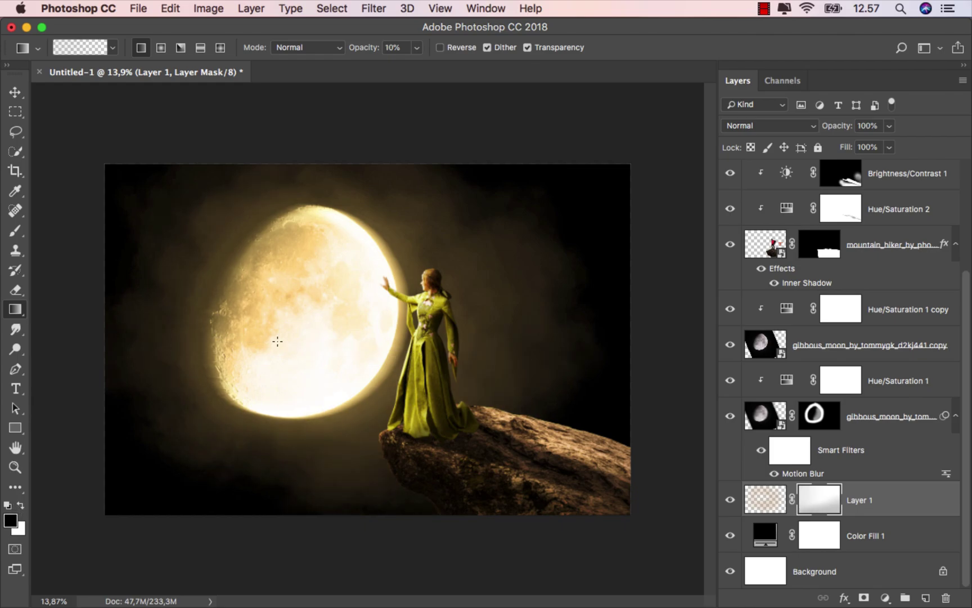
Step: Drag more 10% gradients on Layer 1's mask so the background glow gathers around the moon
{"action": "left_click_drag", "start_coordinate": [119, 250], "coordinate": [358, 311]}
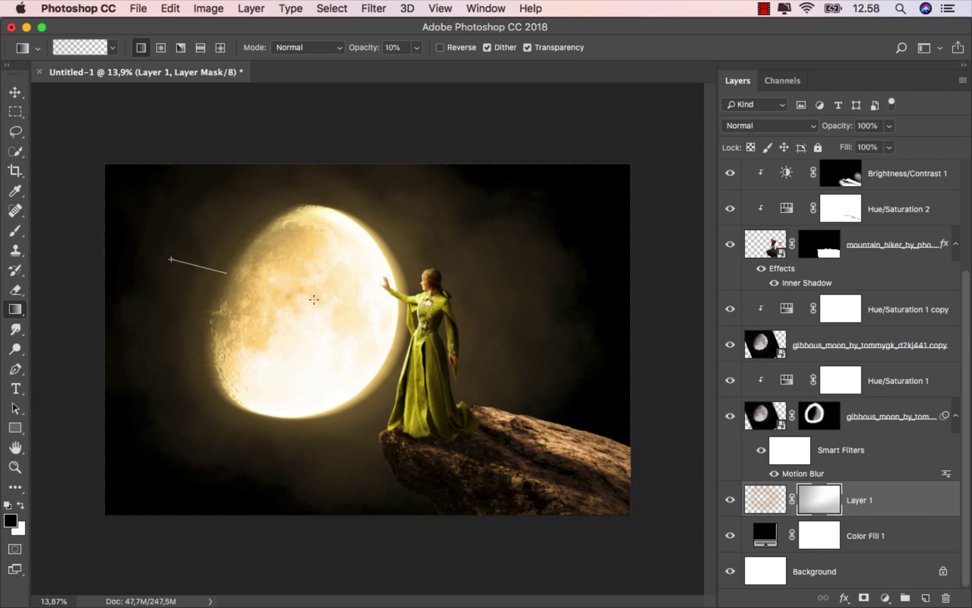
{"action": "left_click_drag", "start_coordinate": [168, 275], "coordinate": [228, 256]}
{"action": "left_click", "coordinate": [731, 416]}
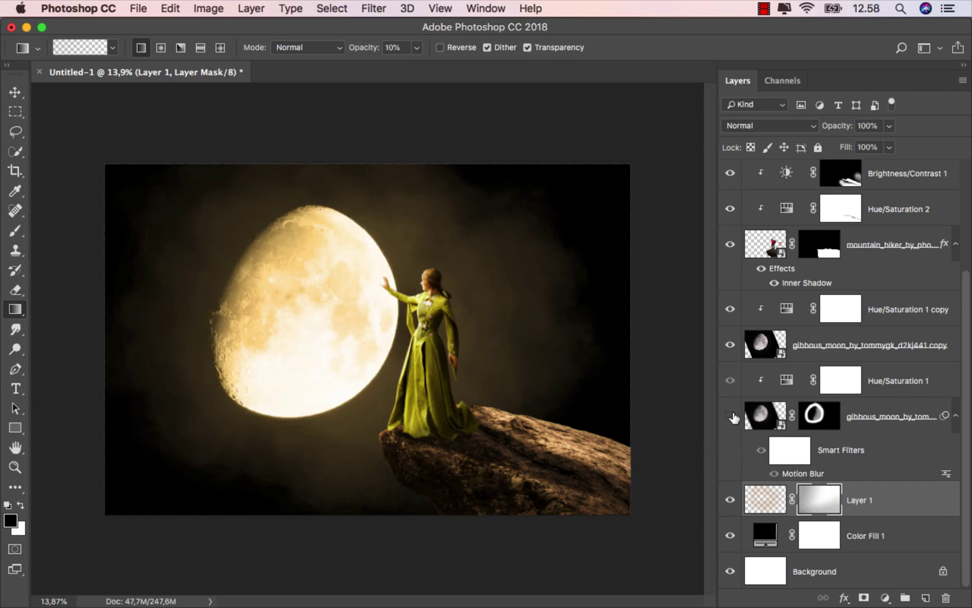
{"action": "left_click_drag", "start_coordinate": [109, 245], "coordinate": [329, 325]}
{"action": "left_click_drag", "start_coordinate": [150, 230], "coordinate": [326, 344]}
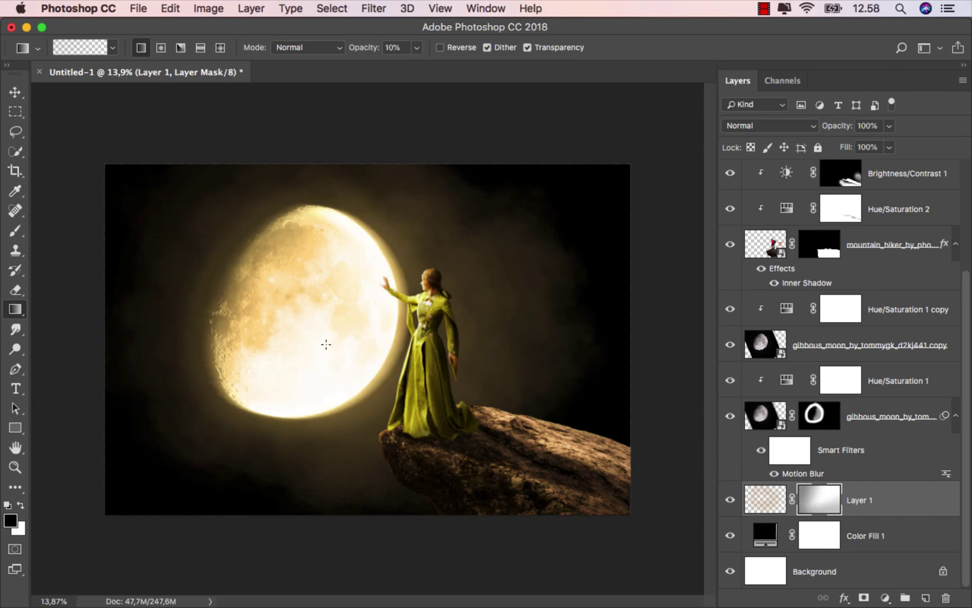
{"action": "left_click_drag", "start_coordinate": [109, 218], "coordinate": [293, 305]}
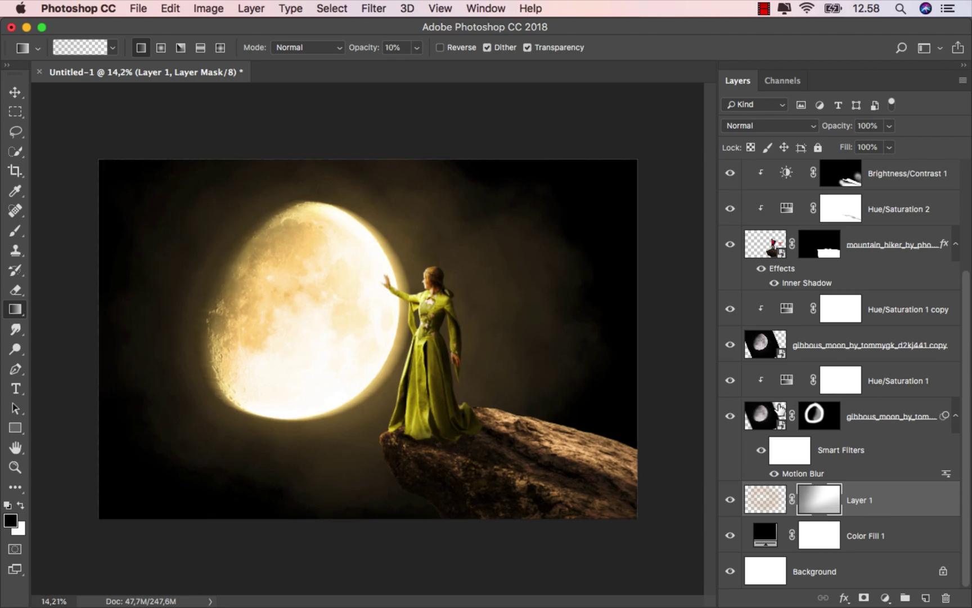
{"action": "left_click", "coordinate": [823, 416]}
Step: Soften the moon's upper-left rim on its mask with a large soft round white brush at 34% opacity
{"action": "left_click", "coordinate": [15, 230]}
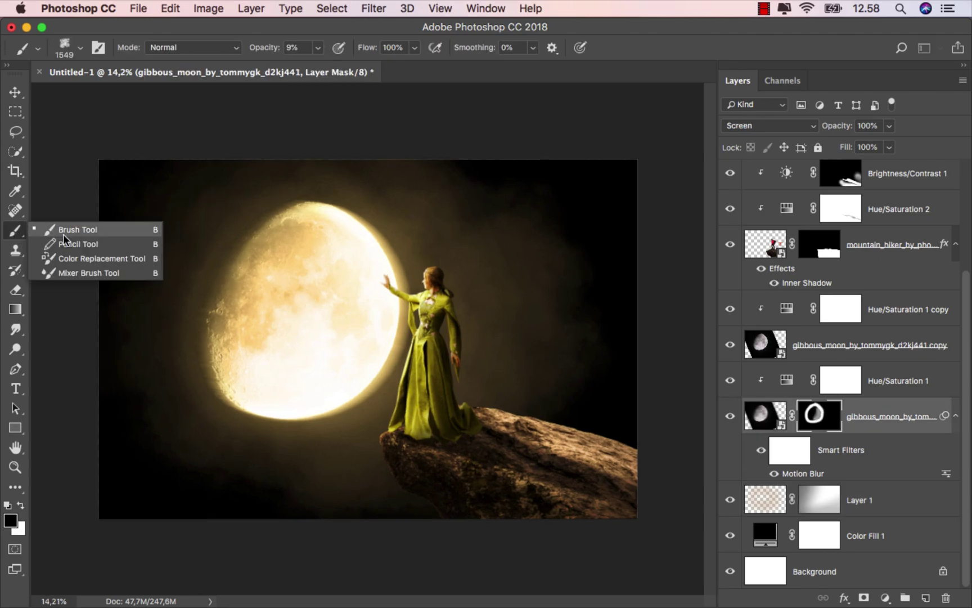
{"action": "left_click", "coordinate": [61, 227]}
{"action": "right_click", "coordinate": [223, 220]}
{"action": "double_click", "coordinate": [293, 381]}
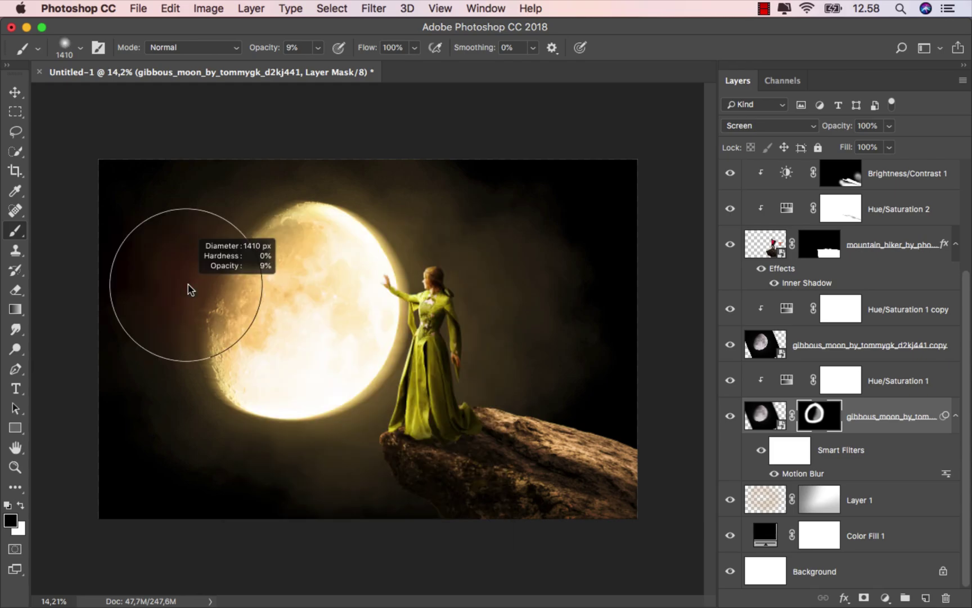
{"action": "scroll", "coordinate": [265, 239], "scroll_direction": "up", "scroll_amount": 1}
{"action": "scroll", "coordinate": [265, 239], "scroll_direction": "up", "scroll_amount": 3}
{"action": "mouse_move", "coordinate": [217, 239]}
{"action": "left_mouse_down"}
{"action": "mouse_move", "coordinate": [185, 239]}
{"action": "mouse_move", "coordinate": [169, 266]}
{"action": "left_mouse_up"}
{"action": "key", "text": "x"}
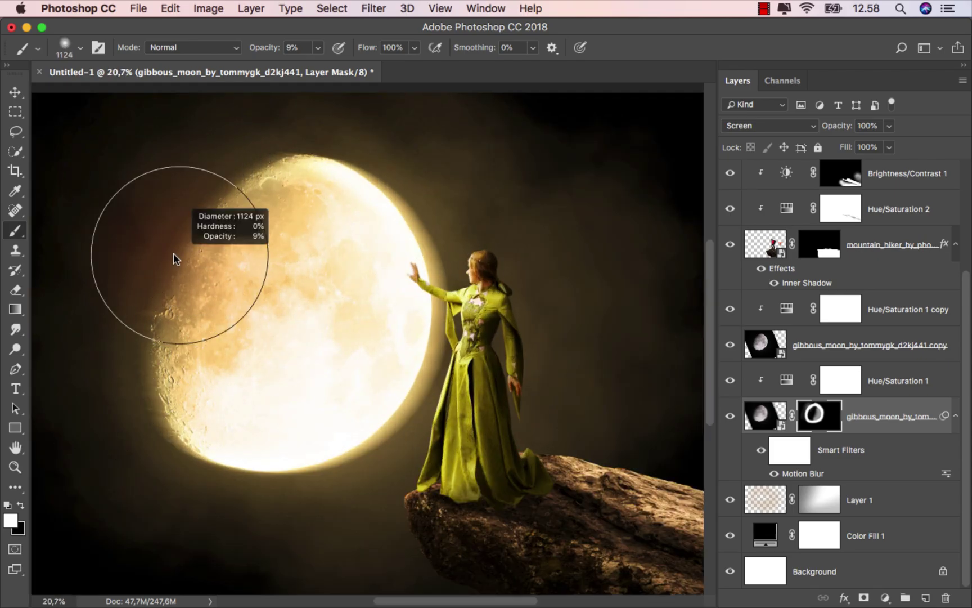
{"action": "key", "text": "3"}
{"action": "key", "text": "4"}
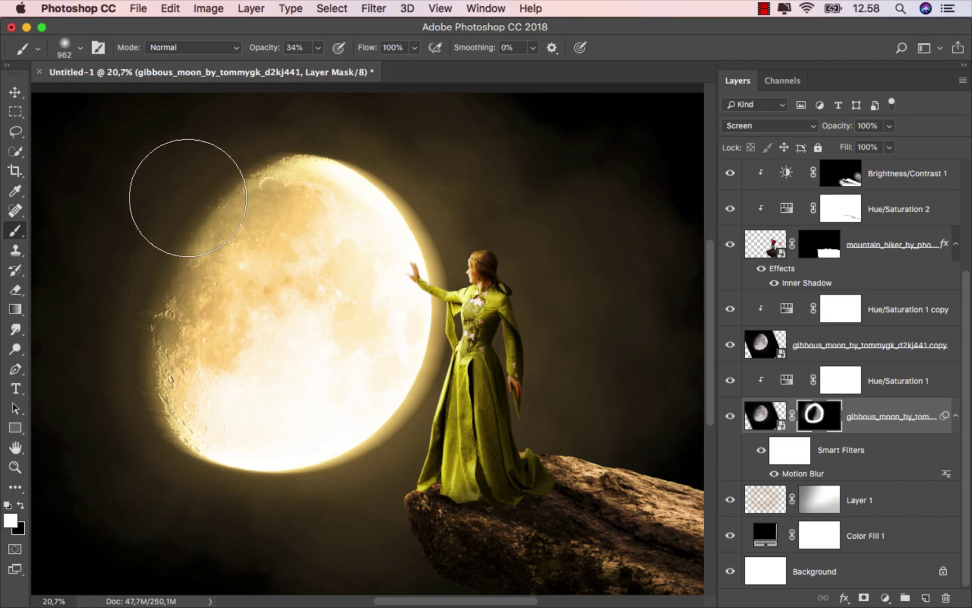
{"action": "scroll", "coordinate": [121, 372], "scroll_direction": "down", "scroll_amount": 1}
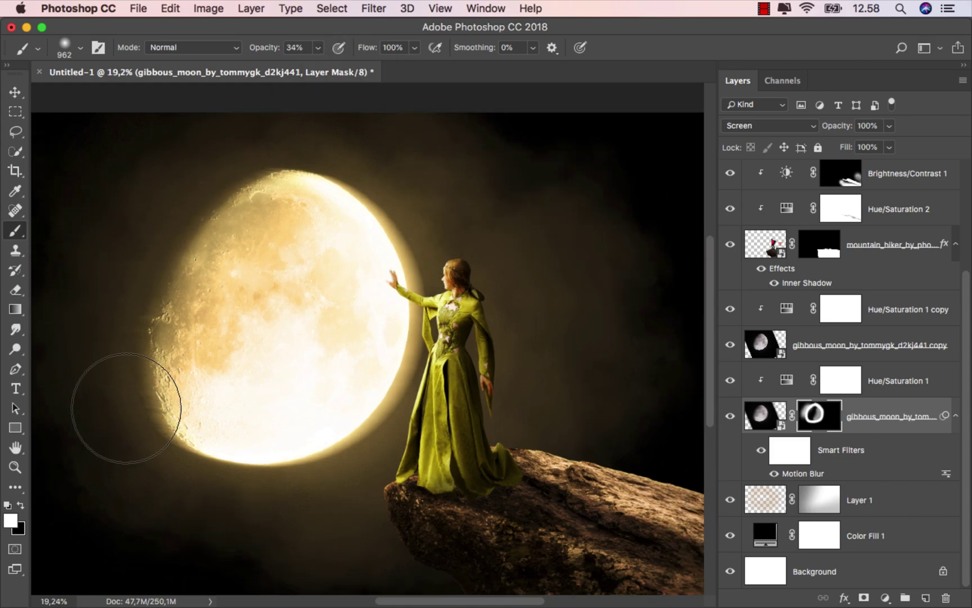
{"action": "mouse_move", "coordinate": [87, 343]}
{"action": "left_mouse_down"}
{"action": "mouse_move", "coordinate": [102, 218]}
{"action": "mouse_move", "coordinate": [170, 169]}
{"action": "mouse_move", "coordinate": [228, 174]}
{"action": "mouse_move", "coordinate": [134, 292]}
{"action": "left_mouse_up"}
{"action": "scroll", "coordinate": [278, 330], "scroll_direction": "down", "scroll_amount": 3}
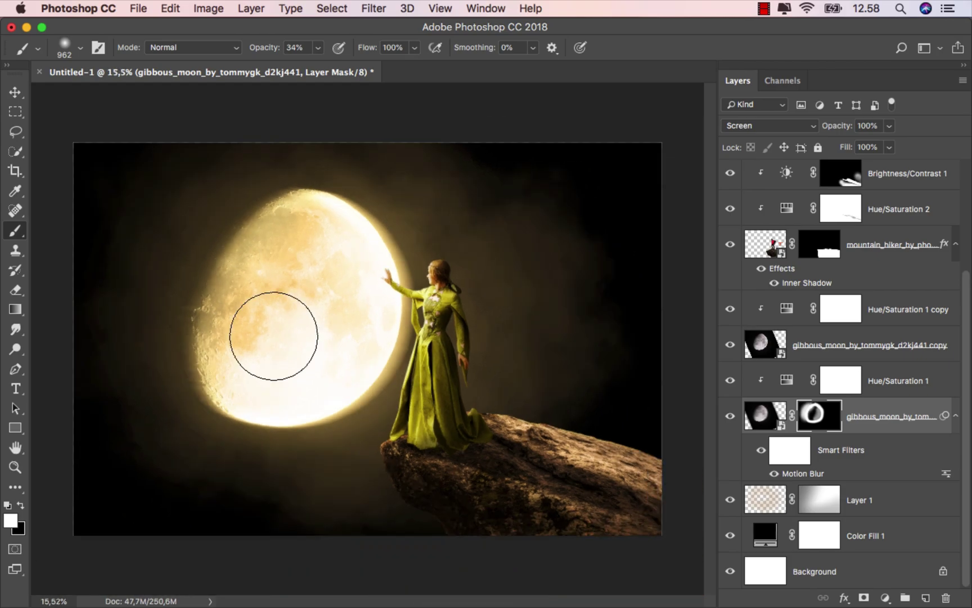
{"action": "scroll", "coordinate": [271, 337], "scroll_direction": "up", "scroll_amount": 1}
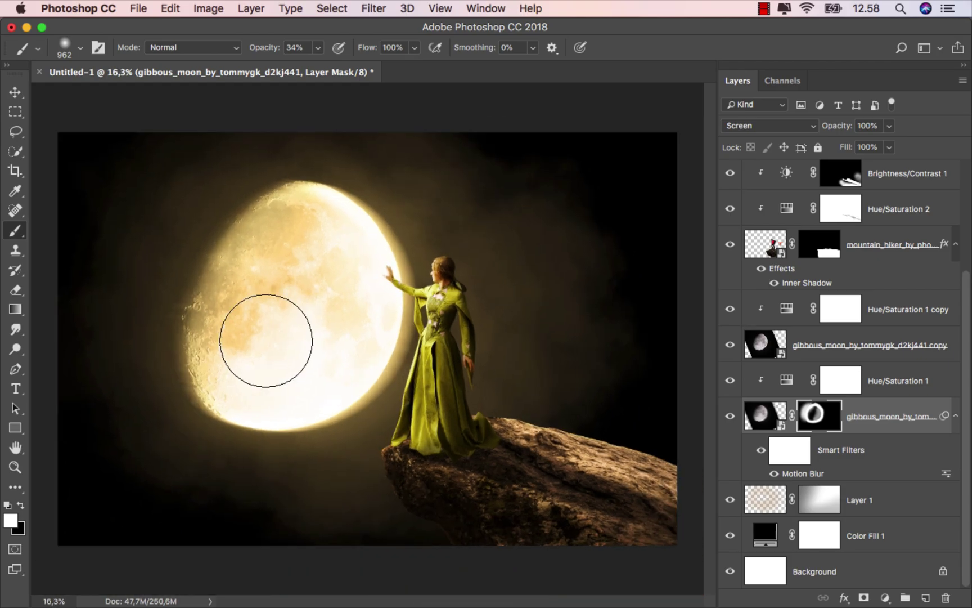
Step: Dim the glow around the moon's lower-left edge by painting black with a roughly 1112 px brush
{"action": "left_click", "coordinate": [730, 416]}
{"action": "left_click", "coordinate": [731, 416]}
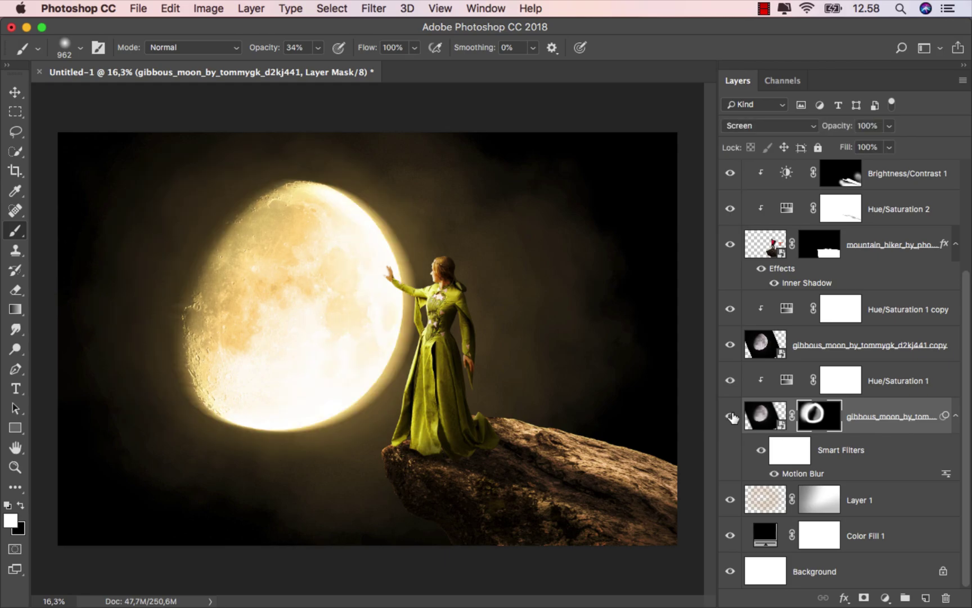
{"action": "left_click", "coordinate": [20, 505]}
{"action": "left_click_drag", "start_coordinate": [284, 156], "coordinate": [296, 156]}
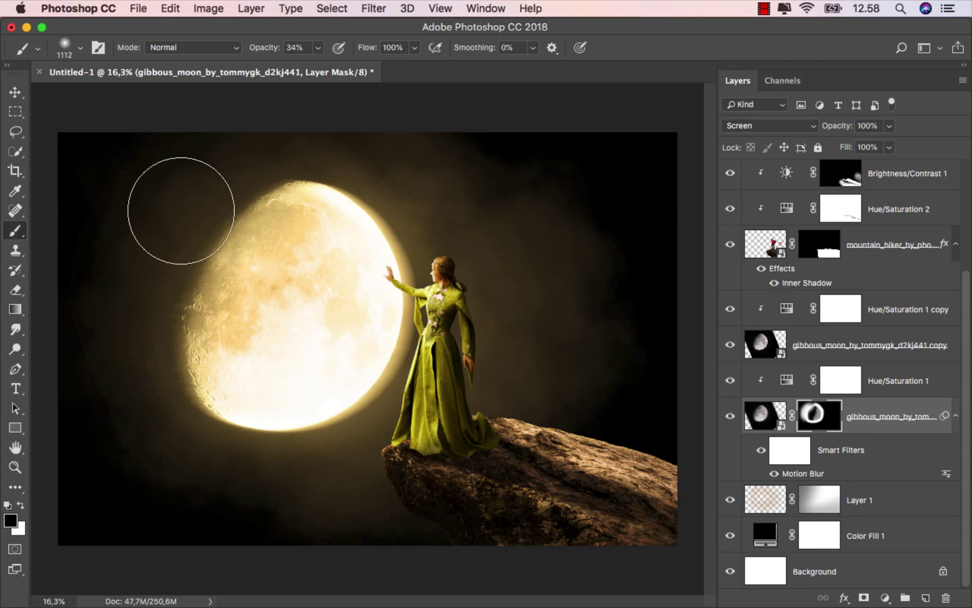
{"action": "mouse_move", "coordinate": [137, 369]}
{"action": "left_mouse_down"}
{"action": "mouse_move", "coordinate": [195, 468]}
{"action": "mouse_move", "coordinate": [163, 419]}
{"action": "mouse_move", "coordinate": [207, 462]}
{"action": "left_mouse_up"}
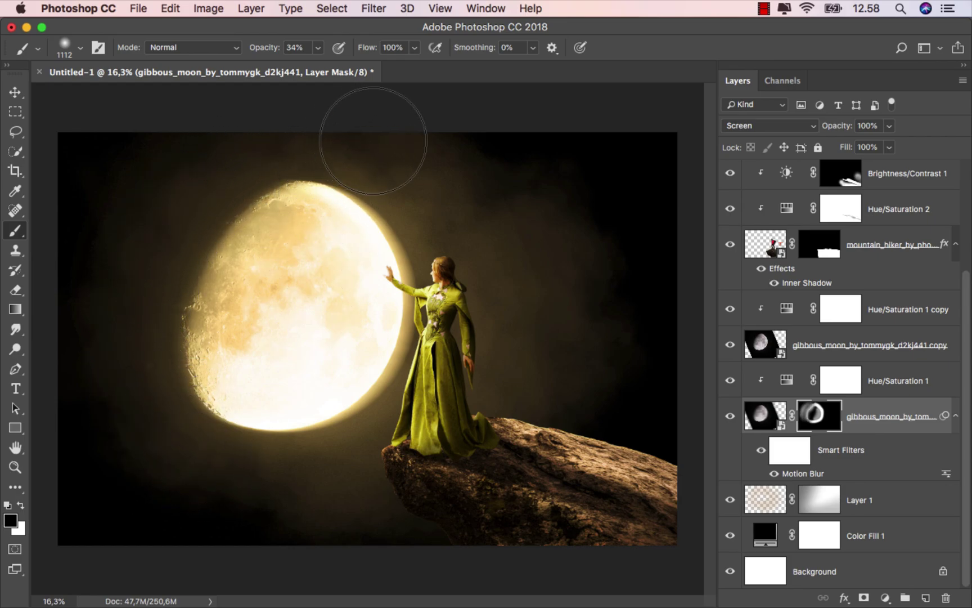
{"action": "scroll", "coordinate": [366, 147], "scroll_direction": "down", "scroll_amount": 1, "text": "alt"}
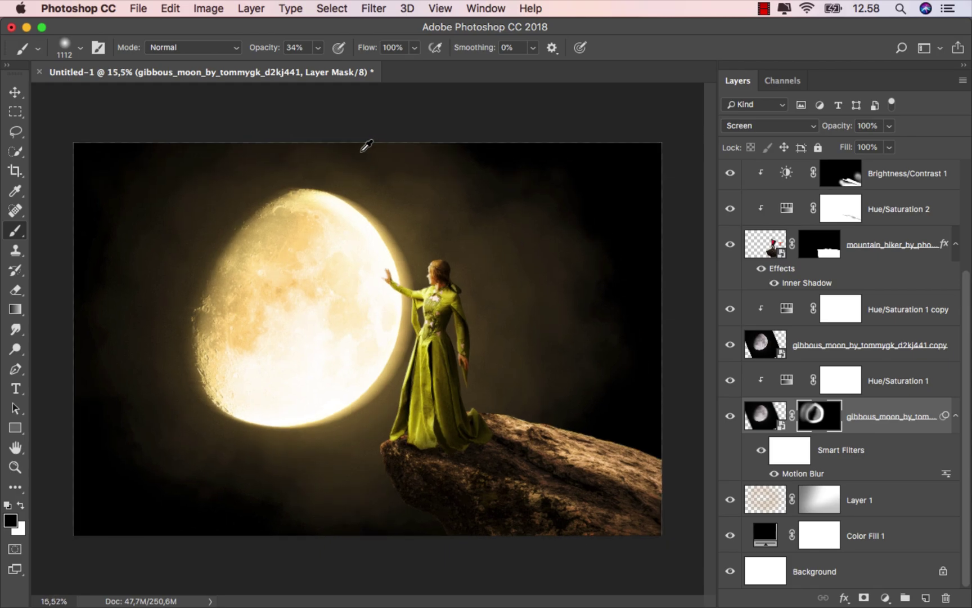
{"action": "left_click", "coordinate": [15, 92]}
Step: Set Layer 1's fill to 87%, then select the Brightness/Contrast 2 layer
{"action": "left_click", "coordinate": [870, 493]}
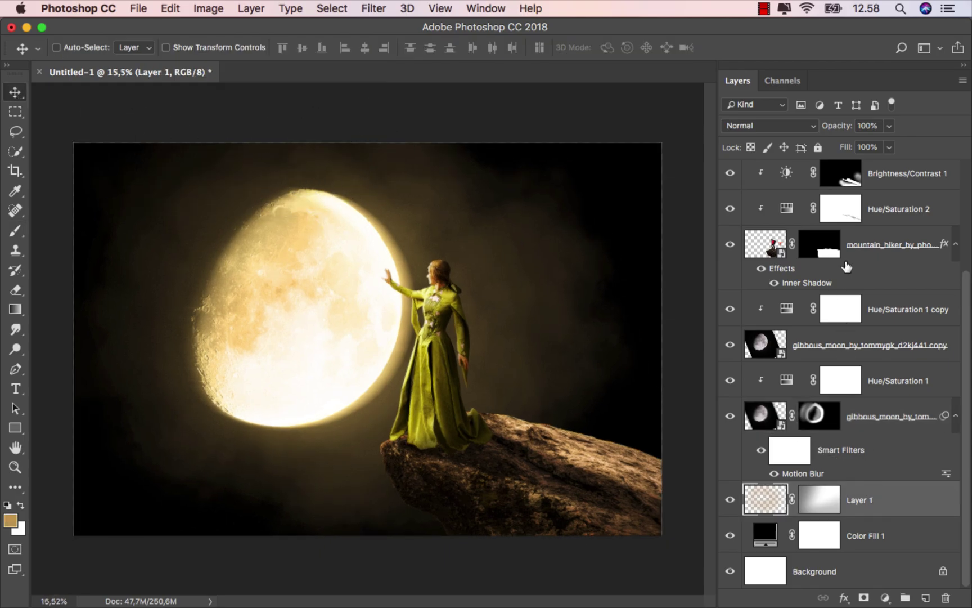
{"action": "left_click", "coordinate": [889, 147]}
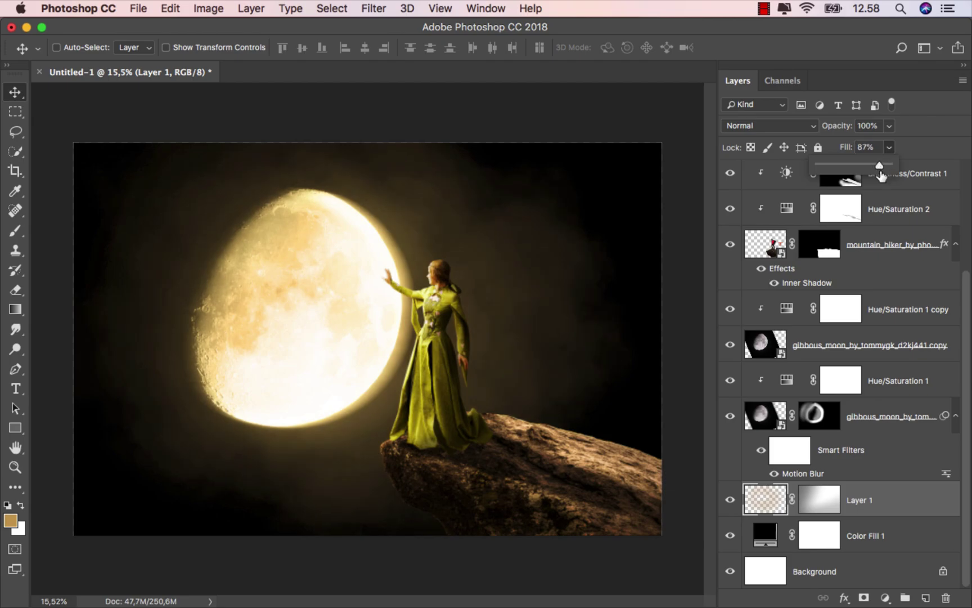
{"action": "scroll", "coordinate": [955, 164], "scroll_direction": "up", "scroll_amount": 5}
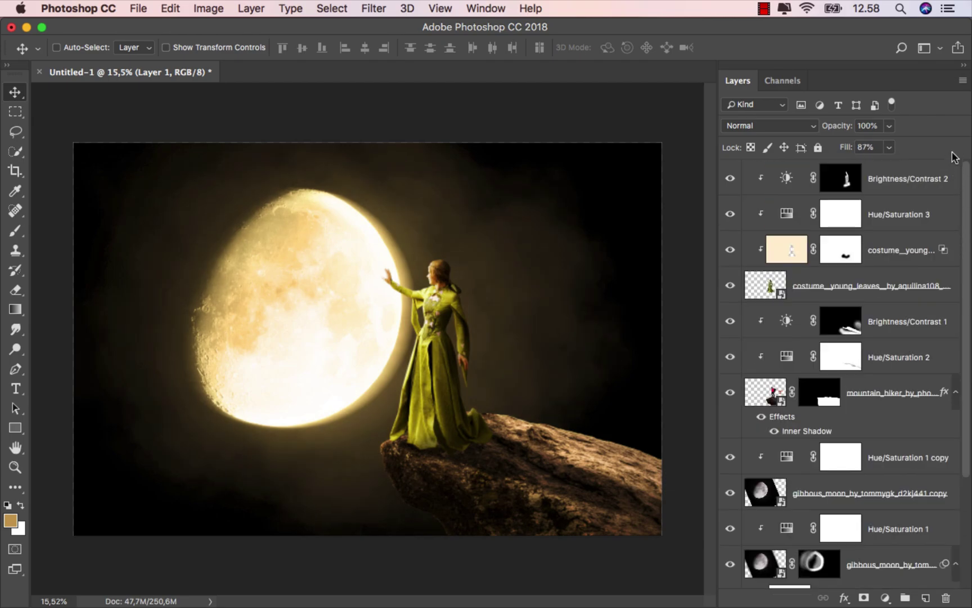
{"action": "left_click", "coordinate": [883, 178]}
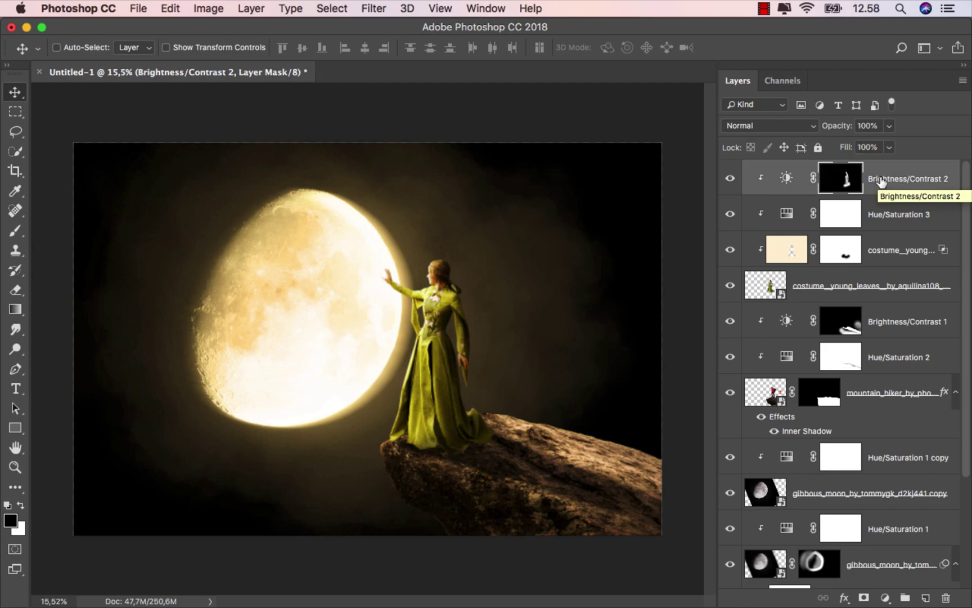
{"action": "left_click", "coordinate": [135, 8]}
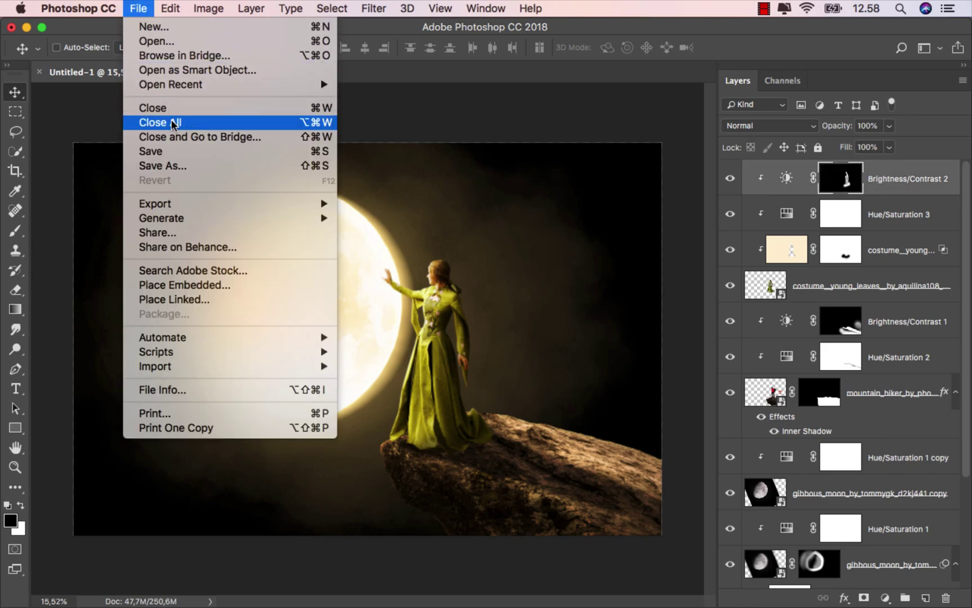
Step: Save the composite as the JPEG ok.jpg at maximum quality 12
{"action": "left_click", "coordinate": [185, 171]}
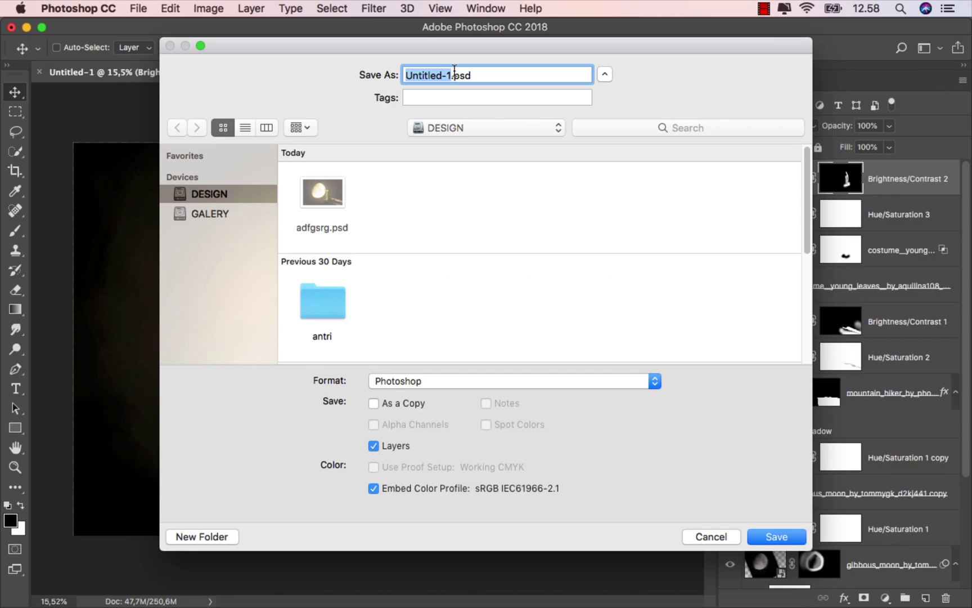
{"action": "type", "text": "ok"}
{"action": "left_click", "coordinate": [426, 381]}
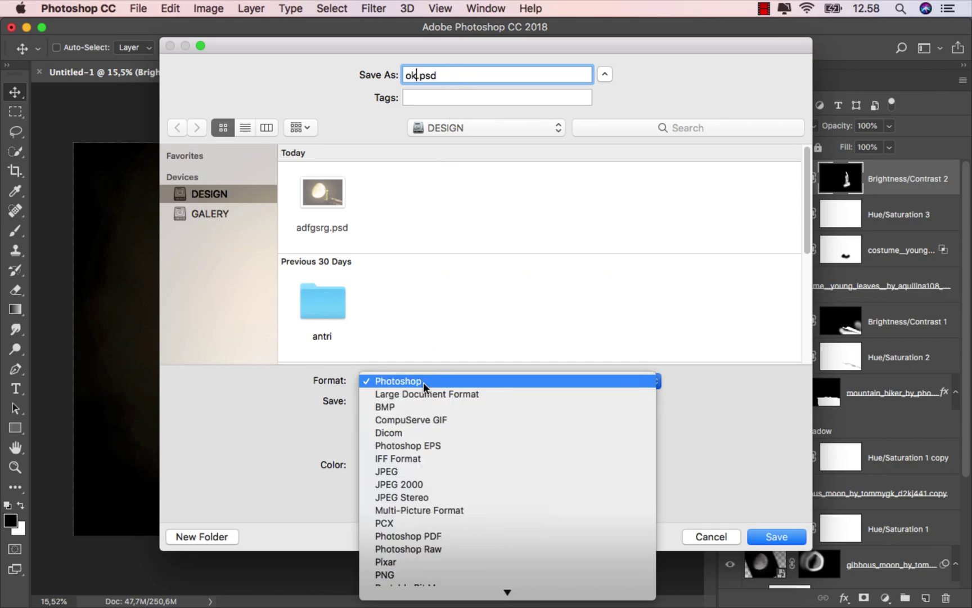
{"action": "left_click", "coordinate": [423, 470]}
{"action": "left_click", "coordinate": [779, 534]}
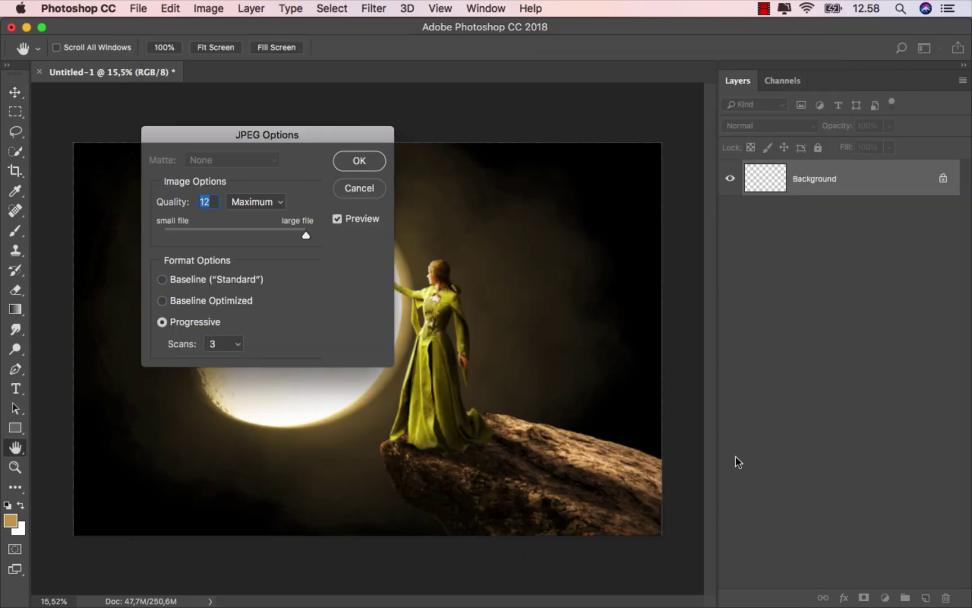
{"action": "left_click", "coordinate": [360, 160]}
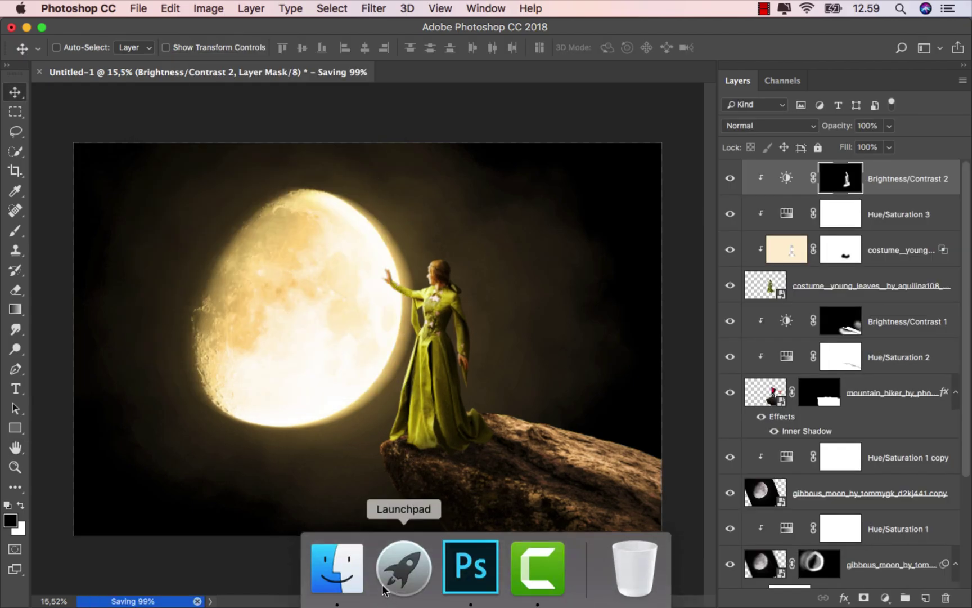
Step: Open ok.jpg from untitled folder 2 in a Finder Quick Look preview
{"action": "left_click", "coordinate": [349, 571]}
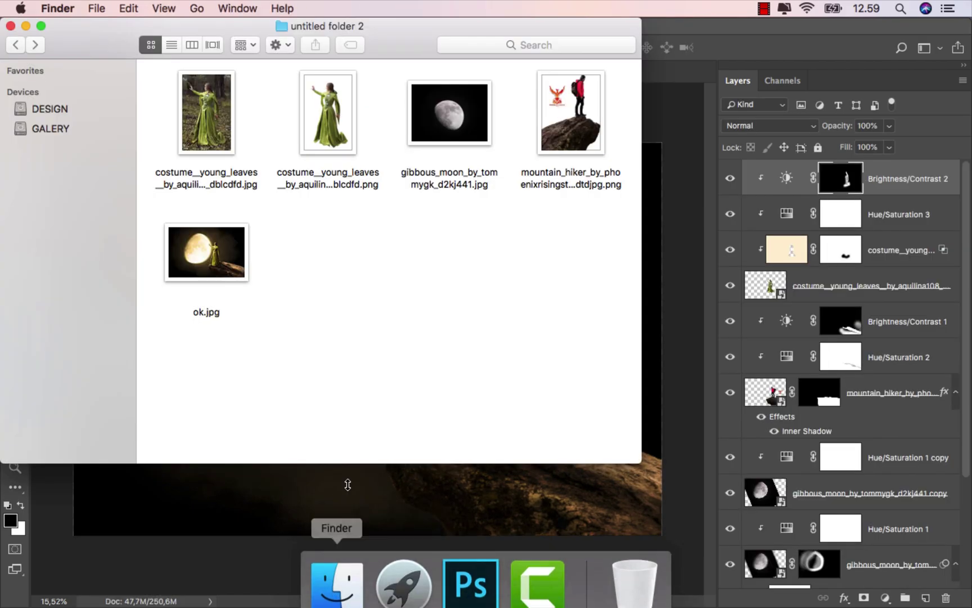
{"action": "left_click", "coordinate": [214, 262]}
{"action": "key", "text": "space"}
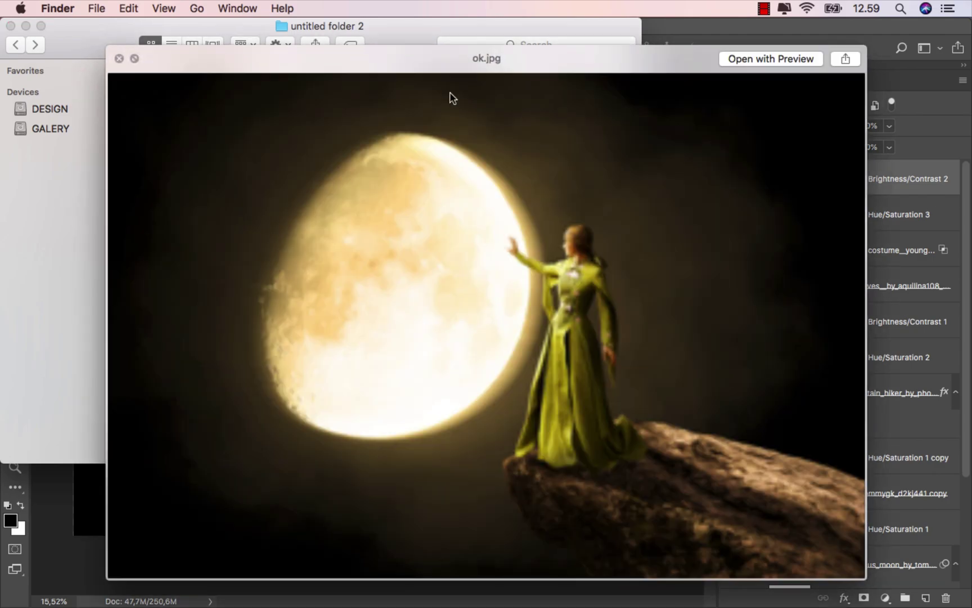